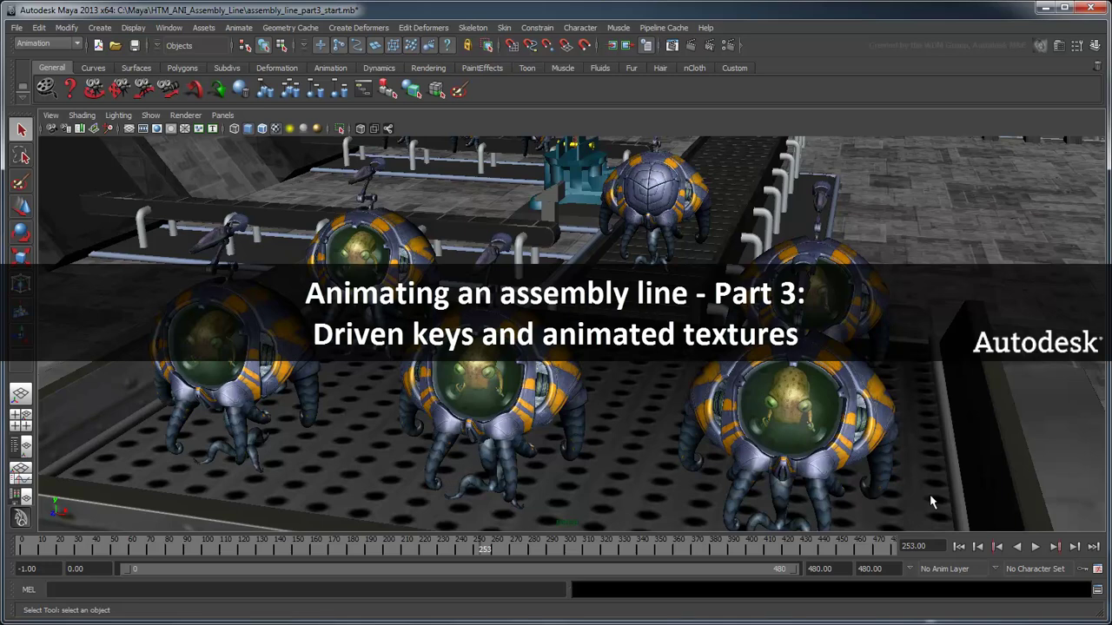
# - Play back the assembly-line animation, then scrub back to around frame 273
pyautogui.click(1034, 548)
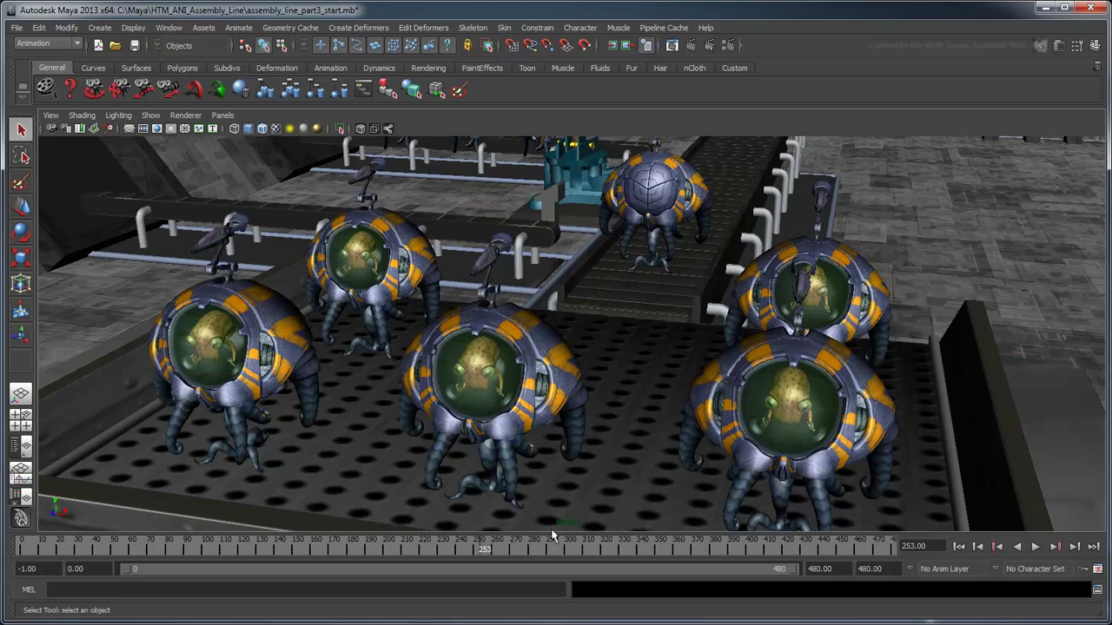
pyautogui.hotkey('alt', 'v')
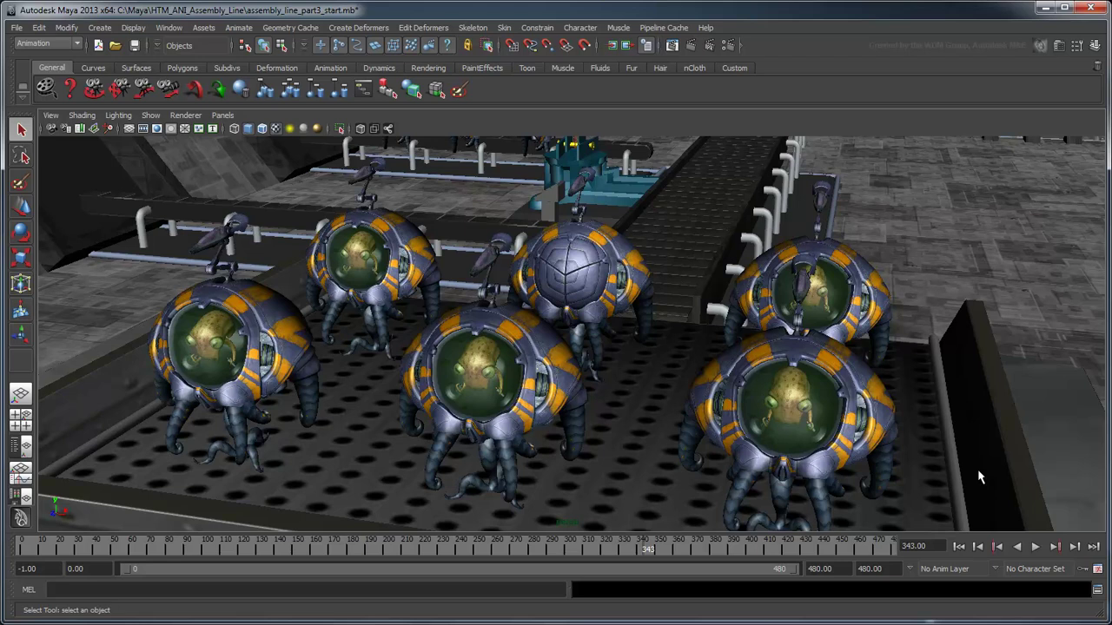
pyautogui.moveTo(642, 547); pyautogui.dragTo(437, 556)
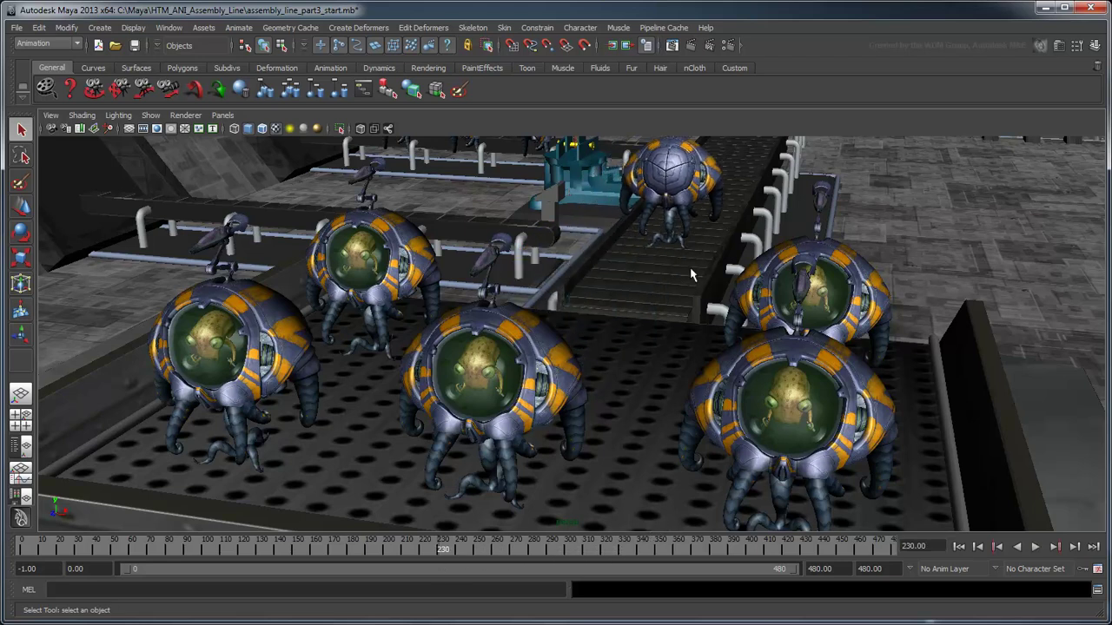
# - At frame 230, tumble and dolly the view in close on the conveyor minion
pyautogui.keyDown('alt'); pyautogui.moveTo(690, 266); pyautogui.dragTo(721, 340, button='middle'); pyautogui.keyUp('alt')
pyautogui.keyDown('alt'); pyautogui.moveTo(721, 340); pyautogui.dragTo(695, 400); pyautogui.keyUp('alt')
pyautogui.keyDown('alt'); pyautogui.moveTo(695, 400); pyautogui.dragTo(864, 425, button='right'); pyautogui.keyUp('alt')
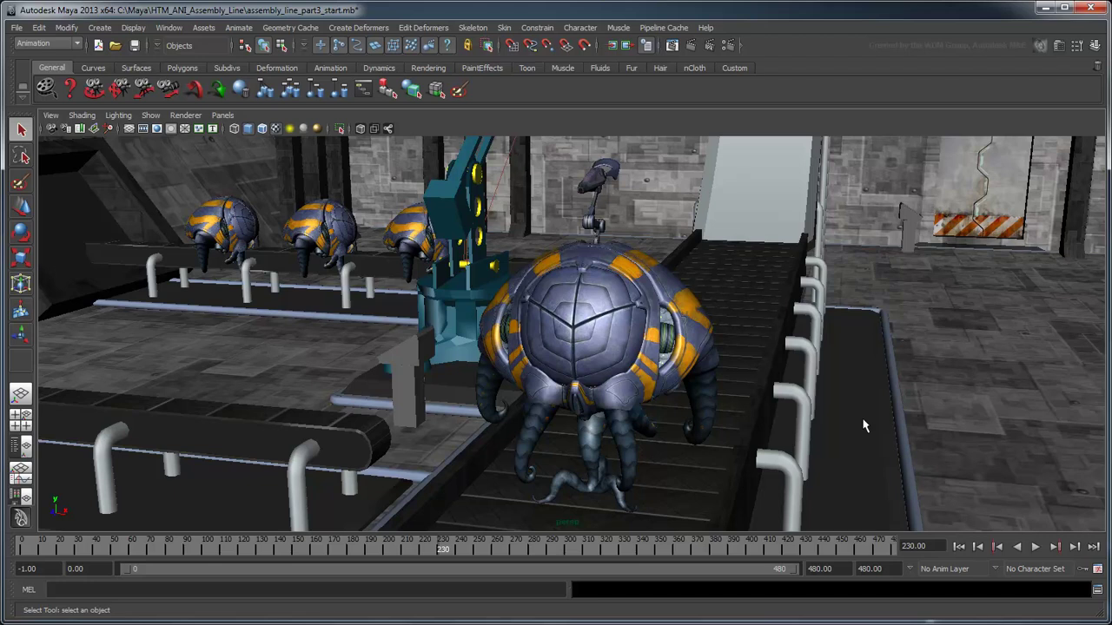
# - Show the Channel Box/Layer Editor, make Minion_Top_Controls_LYR visible, and test-rotate the right upper shield
pyautogui.click(1094, 46)
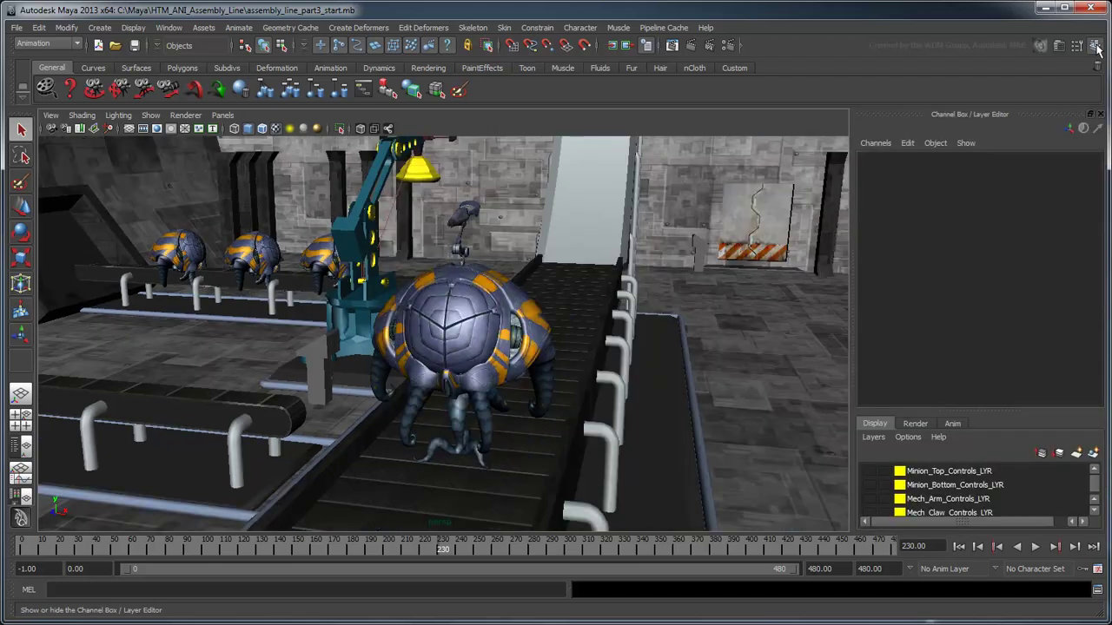
pyautogui.click(868, 471)
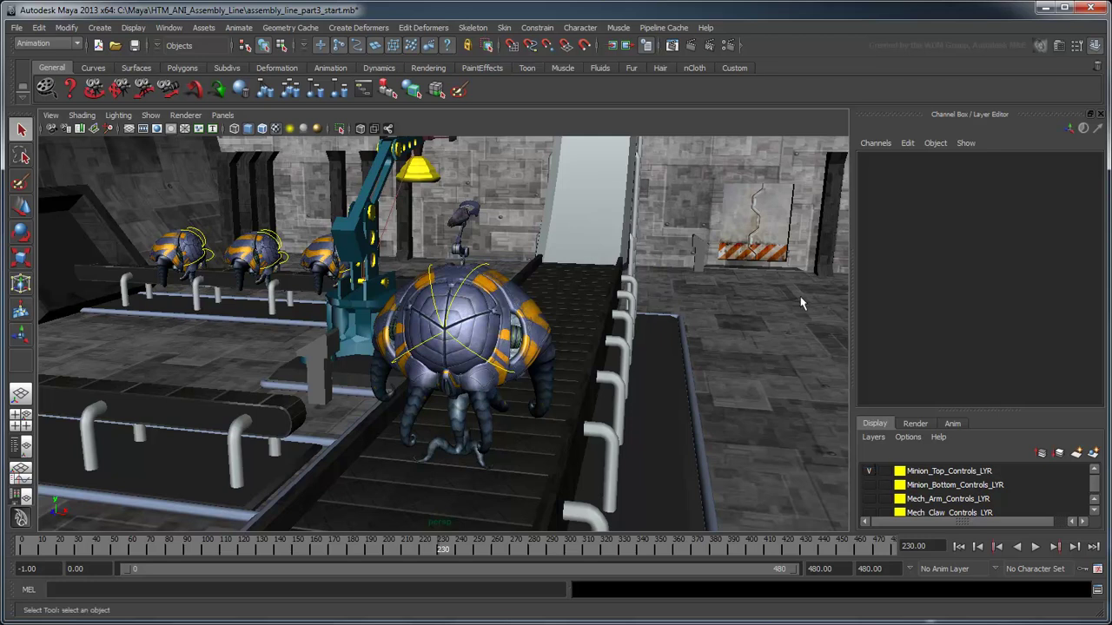
pyautogui.click(428, 277)
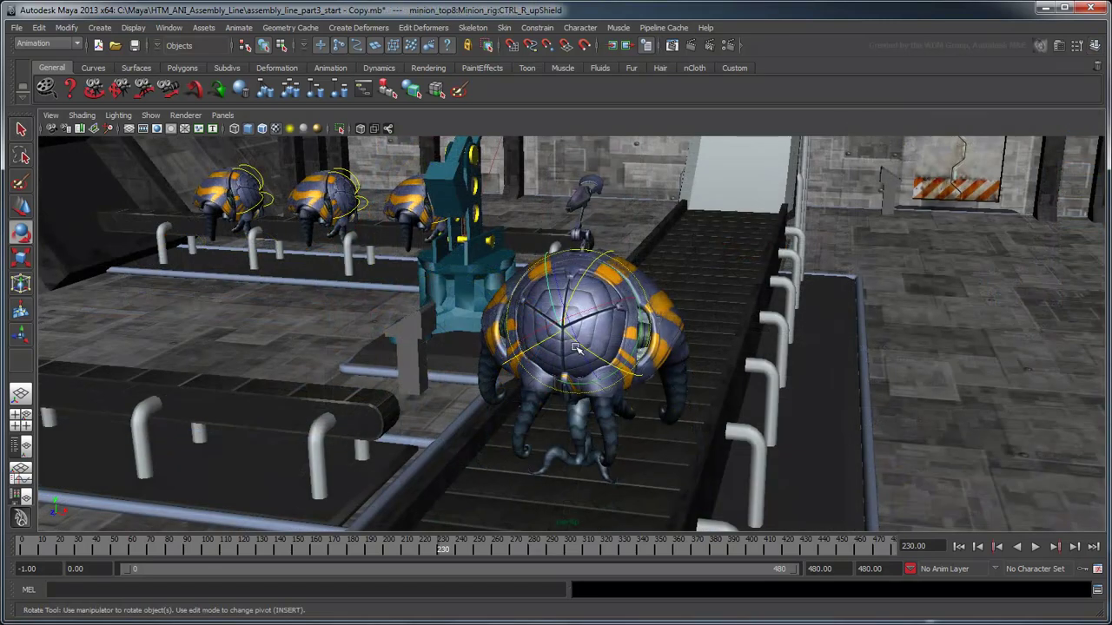
pyautogui.moveTo(577, 344); pyautogui.dragTo(546, 280)
# - Test-rotate the left upper, left lower and right lower shield controls, then deselect
pyautogui.click(688, 378)
pyautogui.click(622, 373)
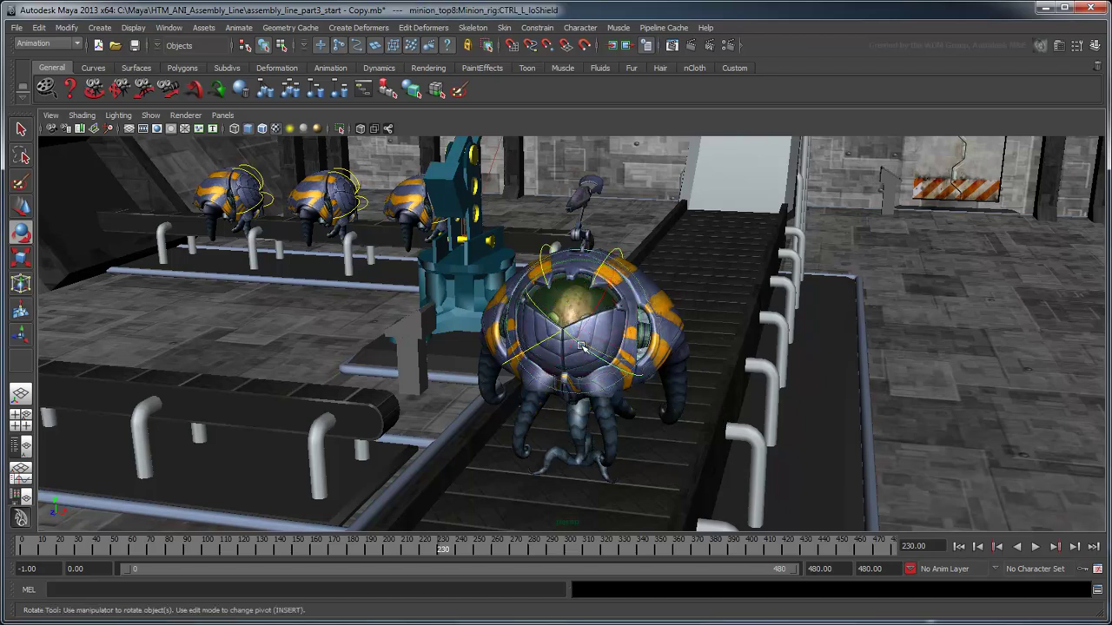
pyautogui.moveTo(588, 346); pyautogui.dragTo(474, 420)
pyautogui.click(565, 351)
pyautogui.click(549, 339)
pyautogui.click(474, 421)
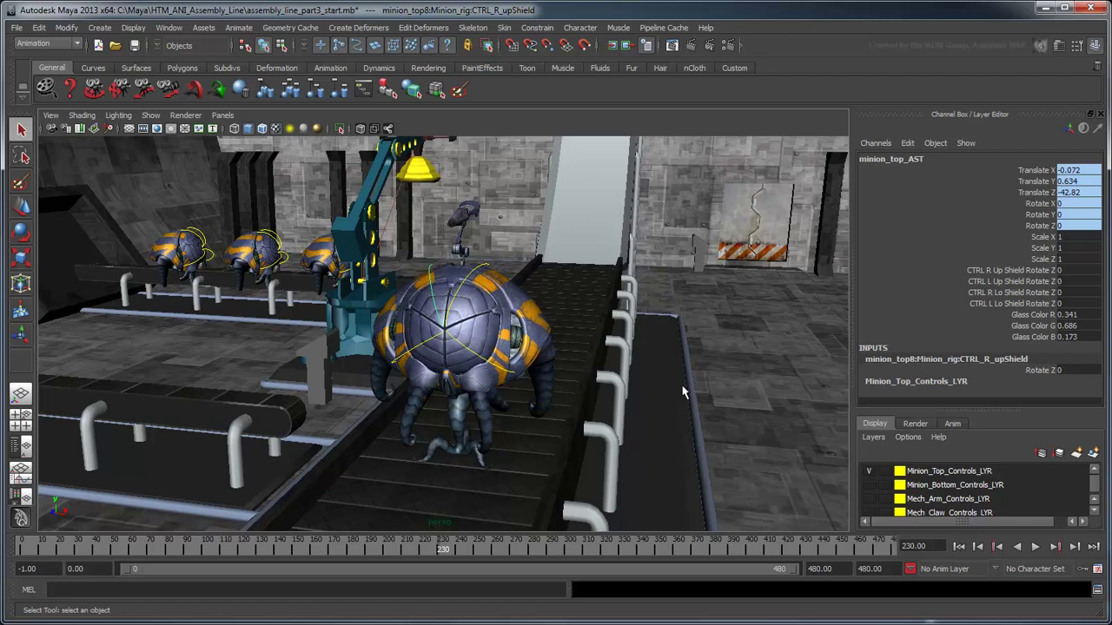
# - Key CTRL R Up Shield Rotate Z at 0 on frame 230
pyautogui.click(1034, 273)
pyautogui.rightClick(1035, 273)
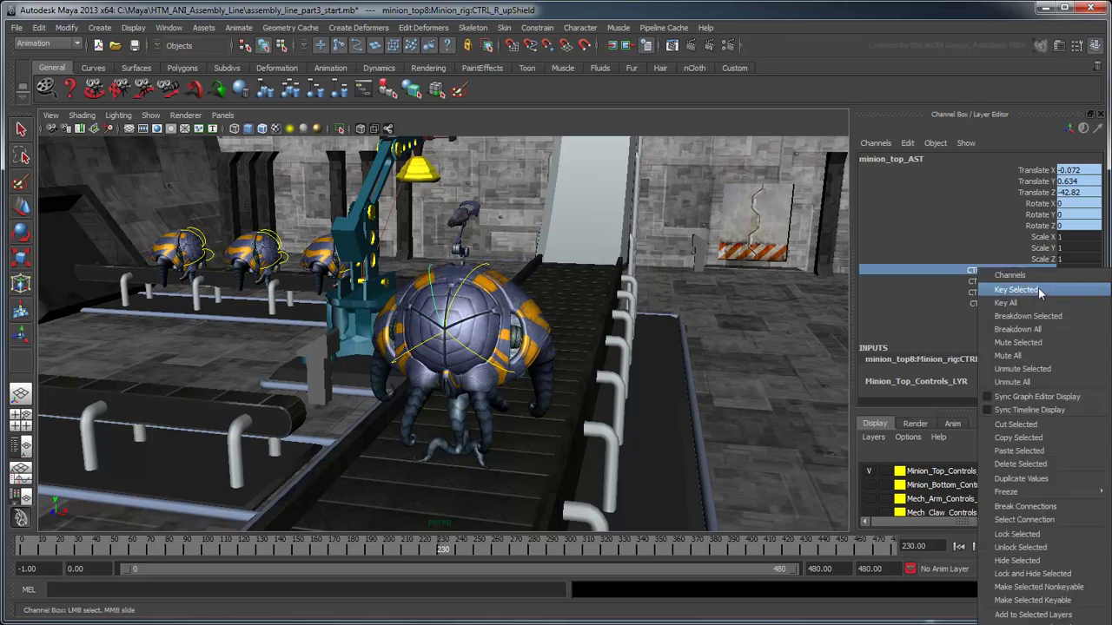
pyautogui.click(1037, 289)
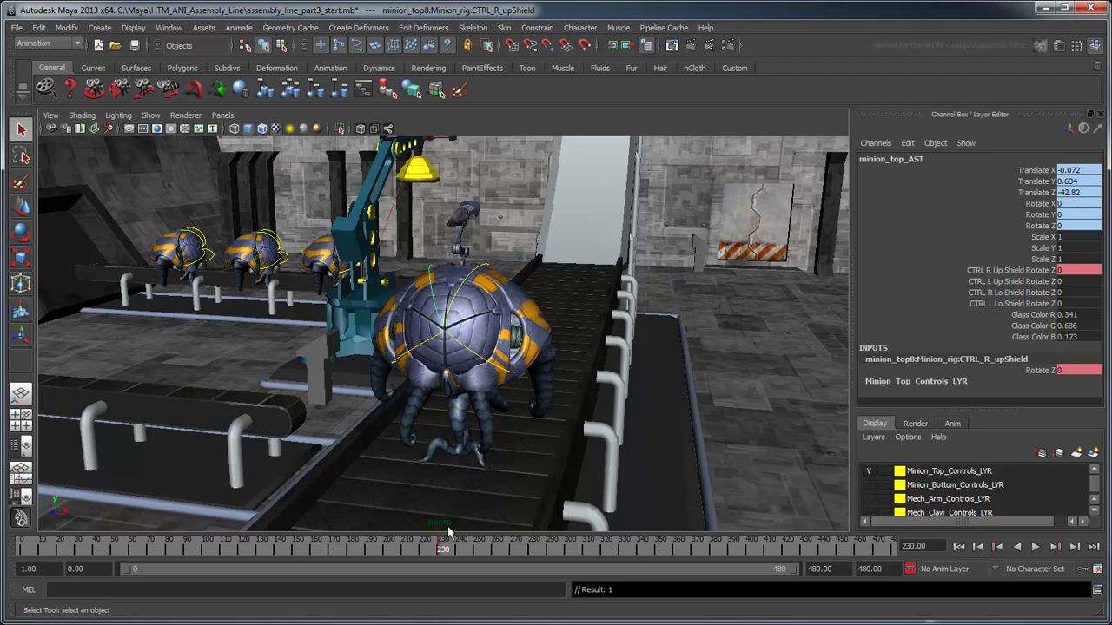
# - At frame 250, set CTRL R Up Shield Rotate Z to 50, key it, and return to frame 230
pyautogui.hotkey('alt', 'v')
pyautogui.hotkey('alt', 'v')
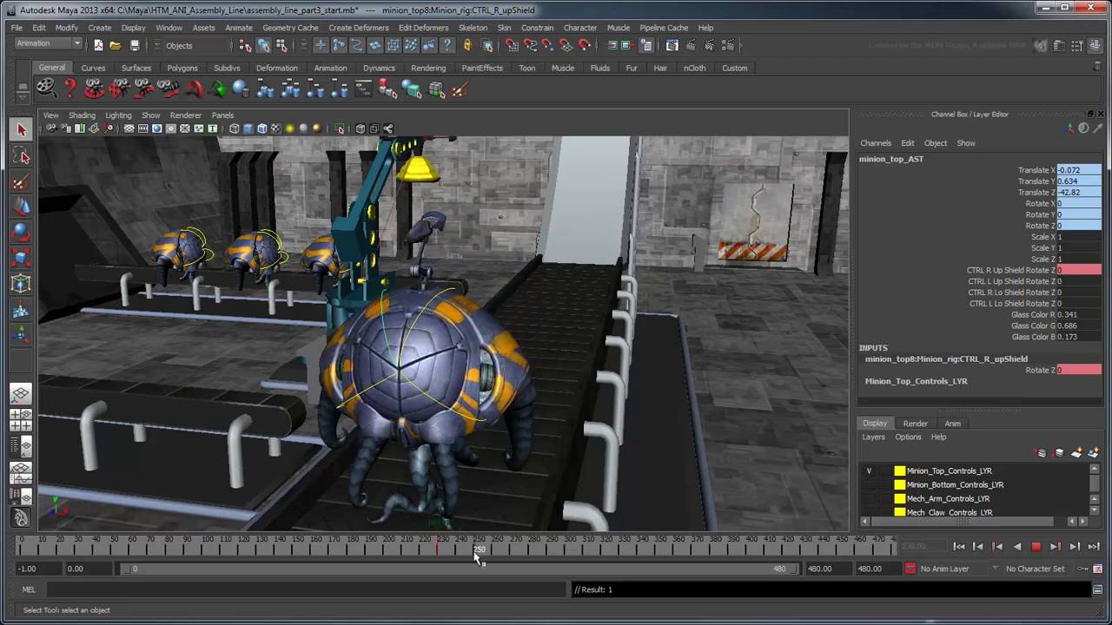
pyautogui.doubleClick(1072, 270)
pyautogui.write('50')
pyautogui.press('Return')
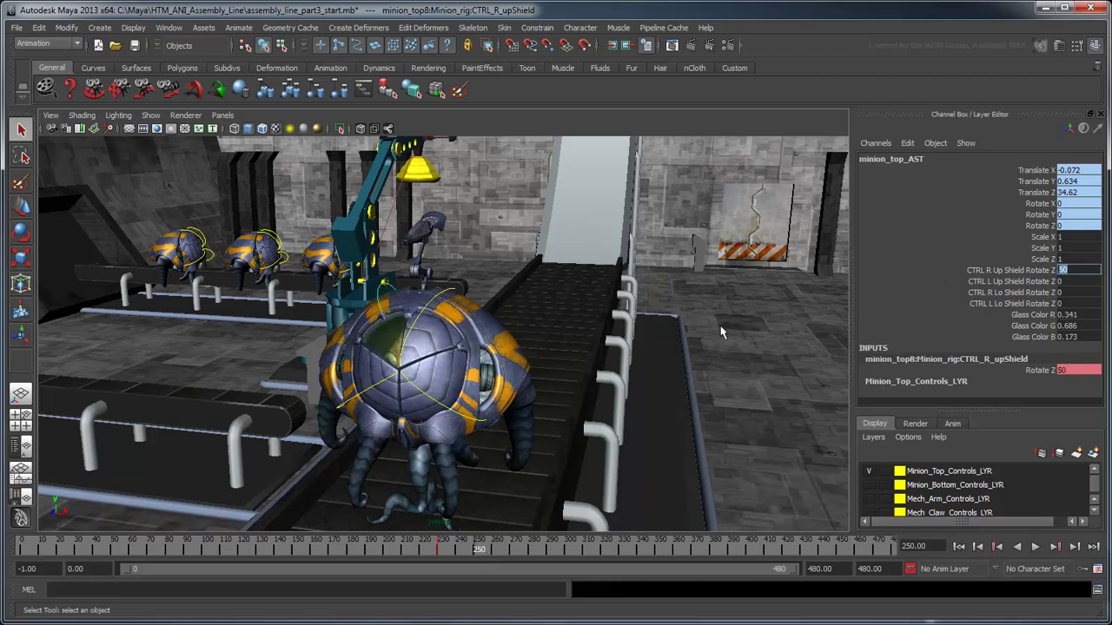
pyautogui.click(999, 271)
pyautogui.rightClick(999, 273)
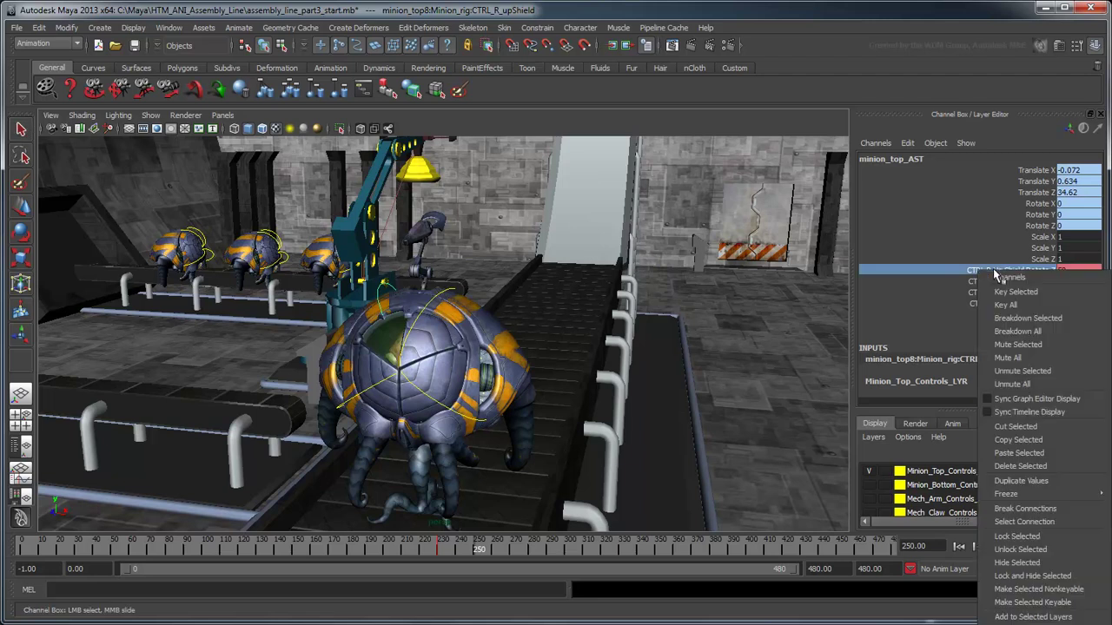
pyautogui.click(1009, 292)
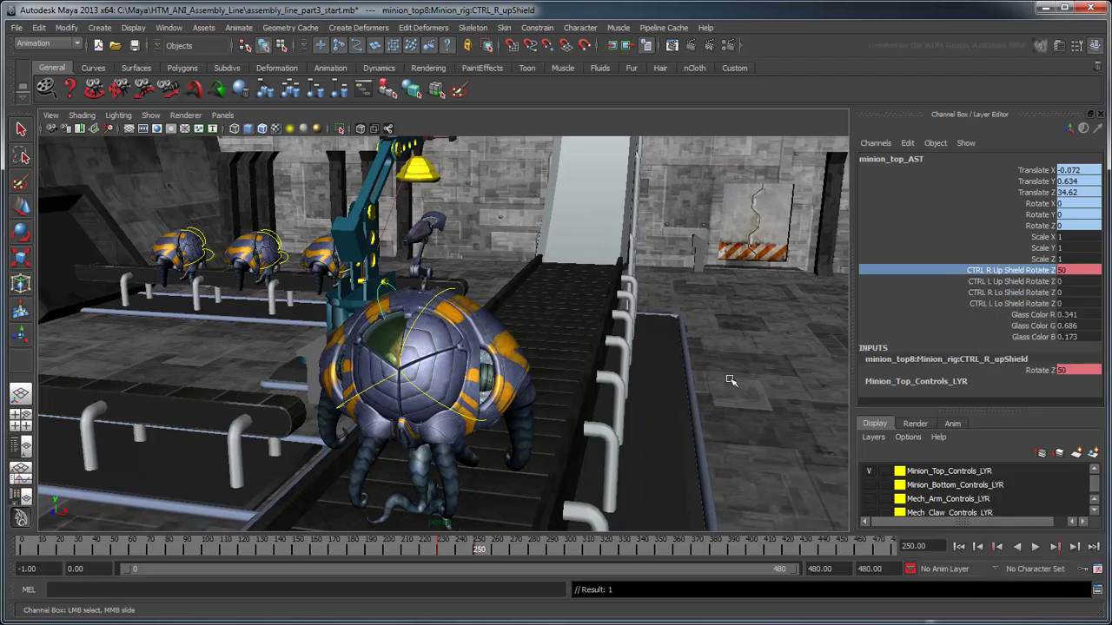
pyautogui.moveTo(477, 552)
pyautogui.mouseDown()
pyautogui.moveTo(437, 551)
pyautogui.moveTo(478, 556)
pyautogui.mouseUp()
# - Save the scene and return to frame 230 with nothing selected
pyautogui.hotkey('ctrl', 's')
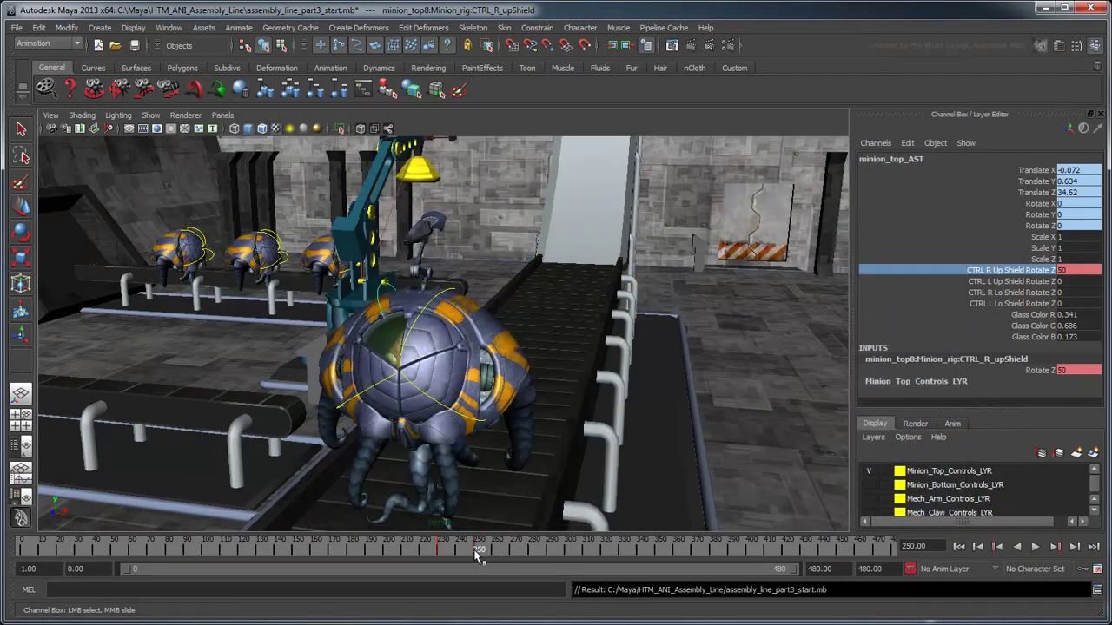
pyautogui.moveTo(478, 551); pyautogui.dragTo(437, 552)
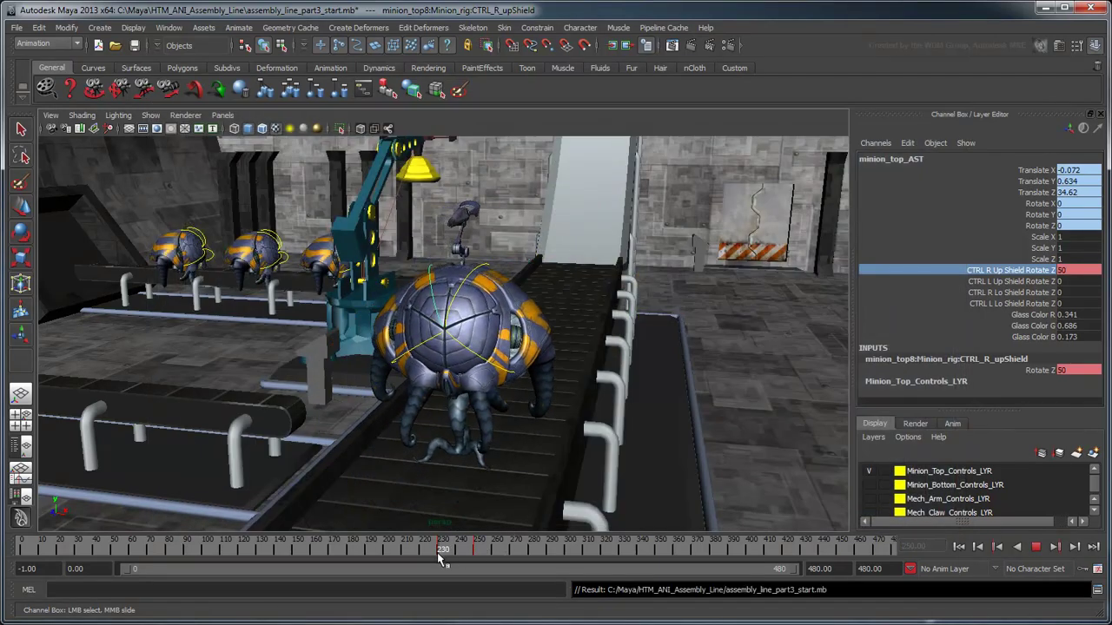
pyautogui.click(722, 423)
# - In Set Driven Key, load CTRL_R_upShield's Rotate Z as the driver
pyautogui.click(238, 27)
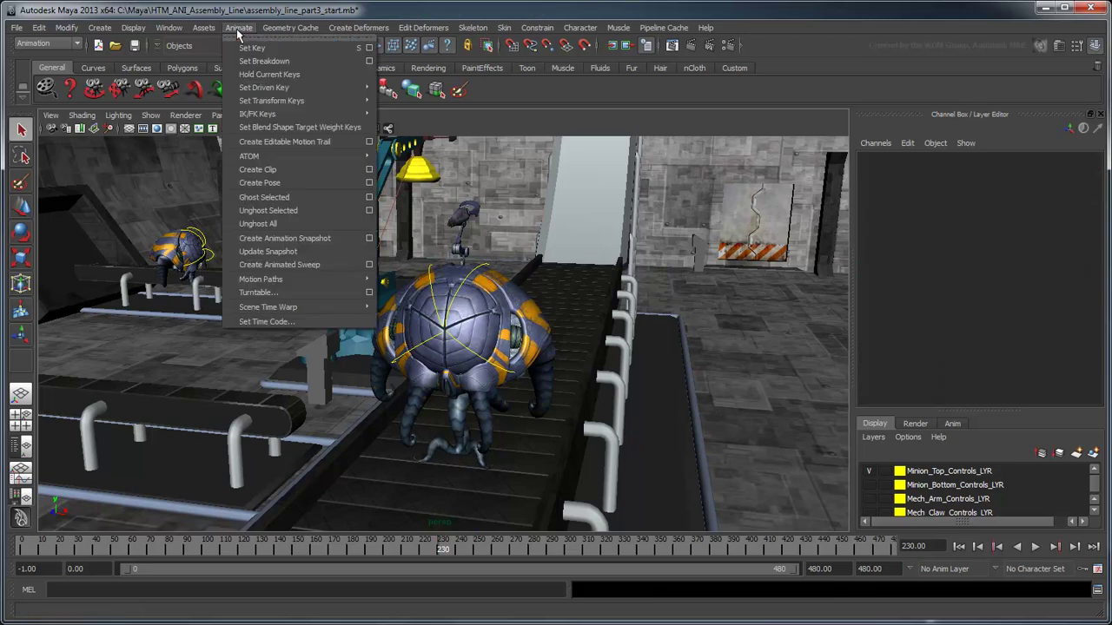
pyautogui.moveTo(264, 87)
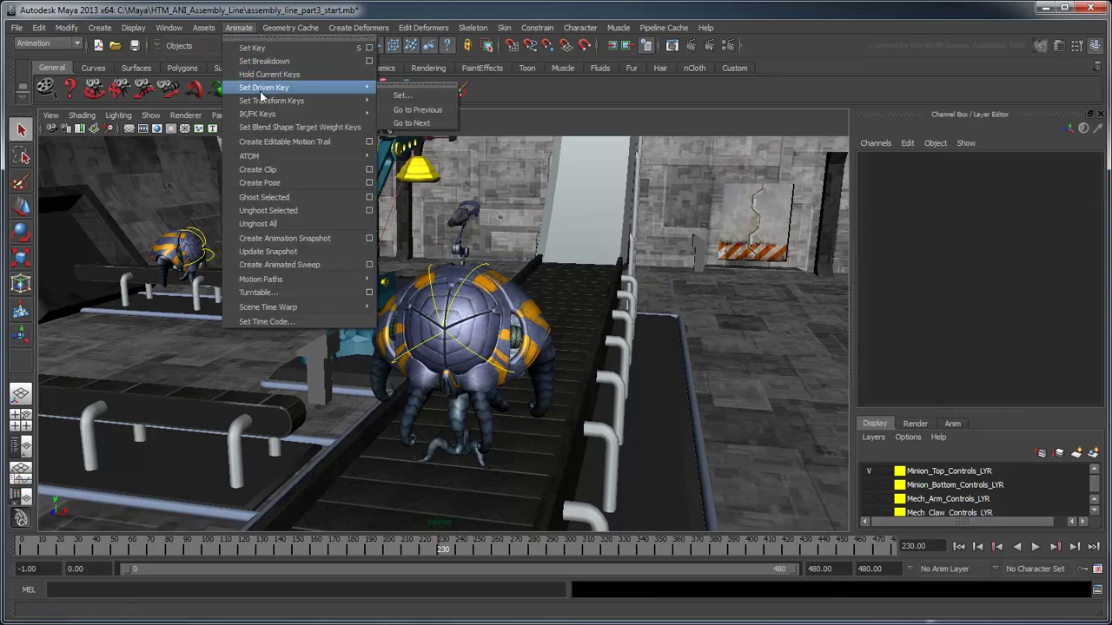
pyautogui.click(406, 92)
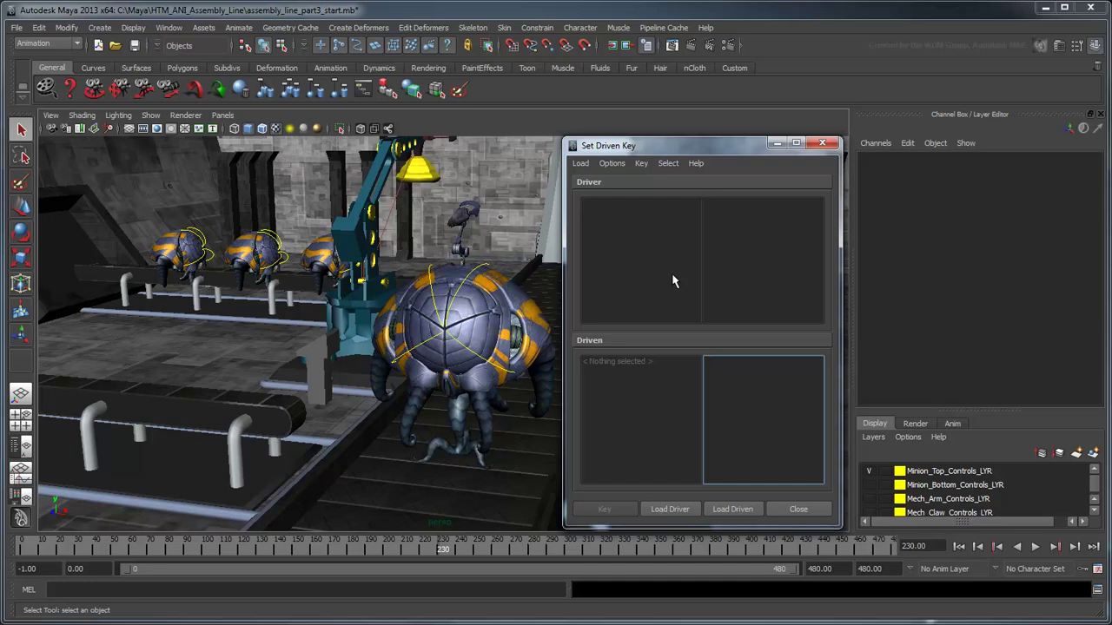
pyautogui.click(430, 285)
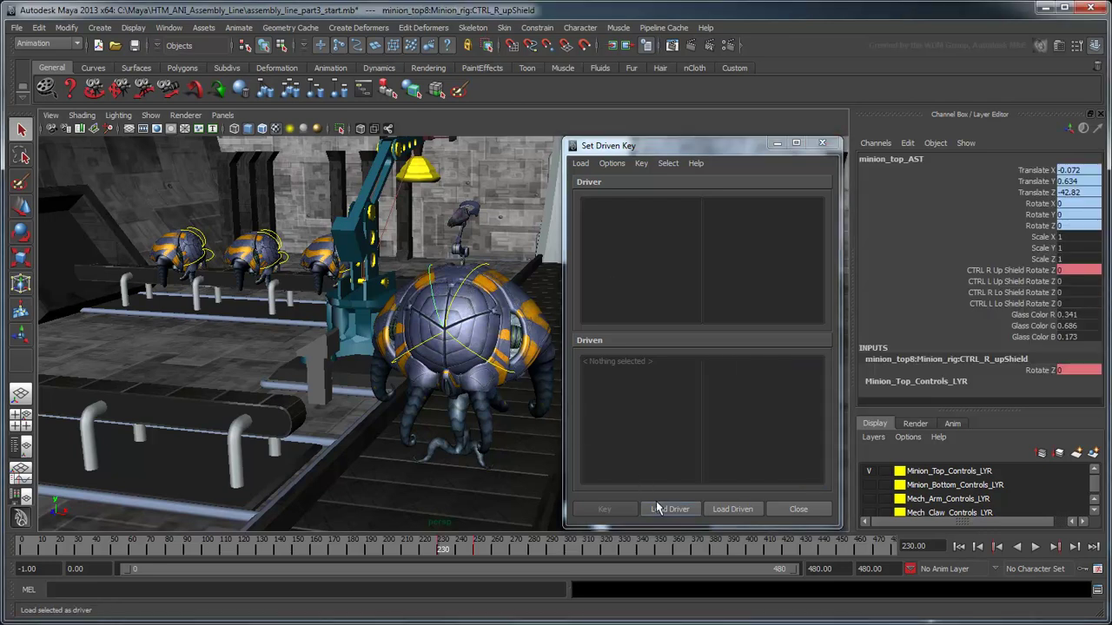
pyautogui.click(660, 508)
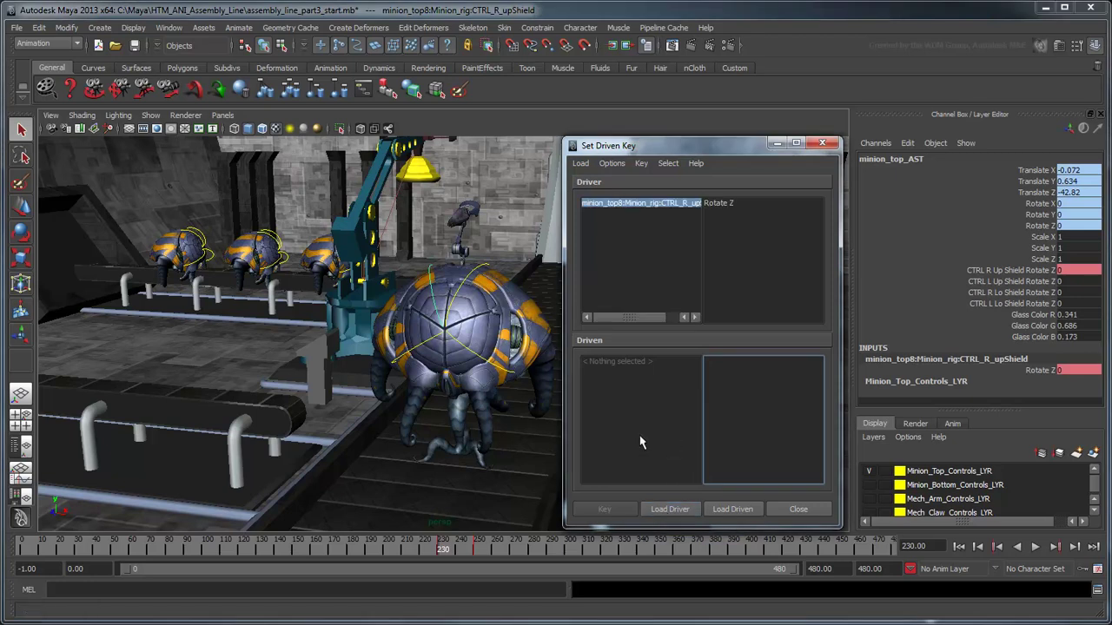
pyautogui.click(728, 205)
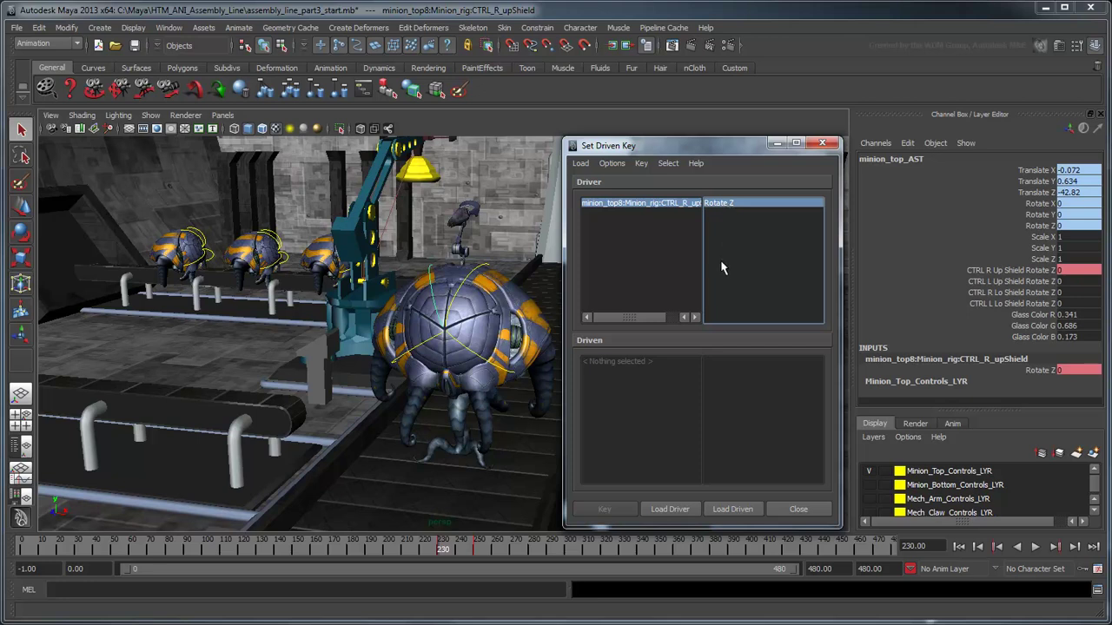
# - Load CTRL_L_upShield's Rotate Z as driven and key the closed-shield pose
pyautogui.click(473, 277)
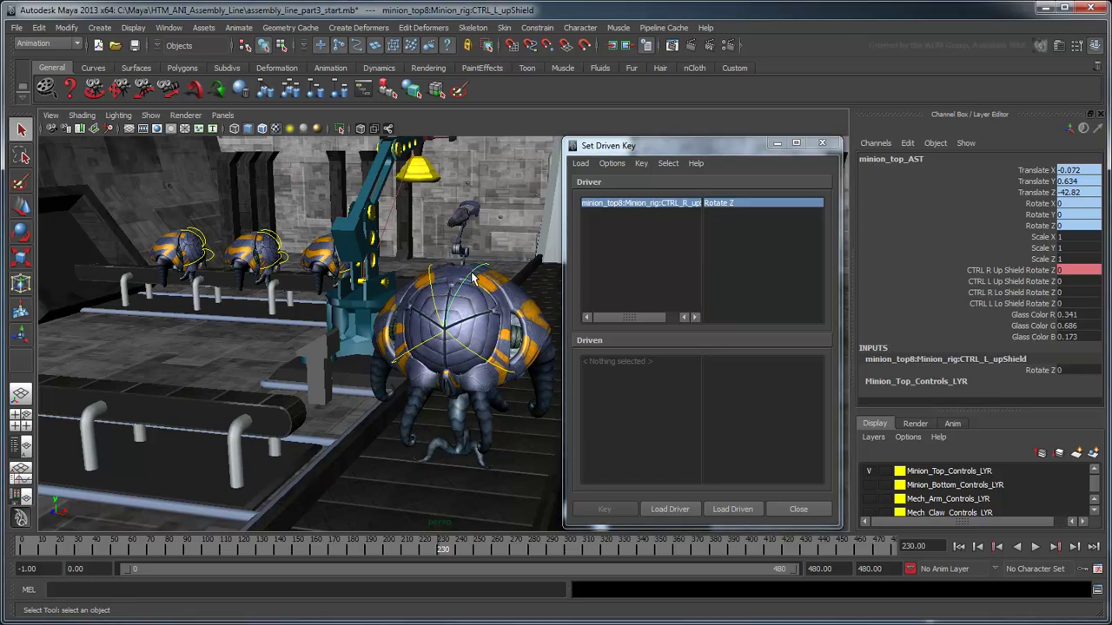
pyautogui.click(732, 509)
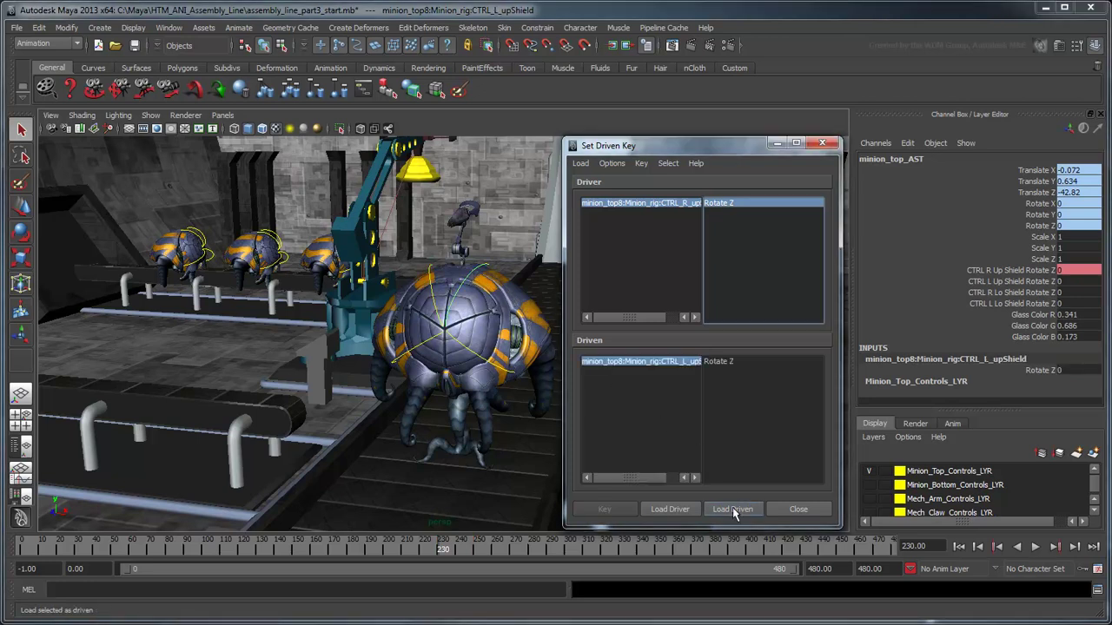
pyautogui.click(729, 361)
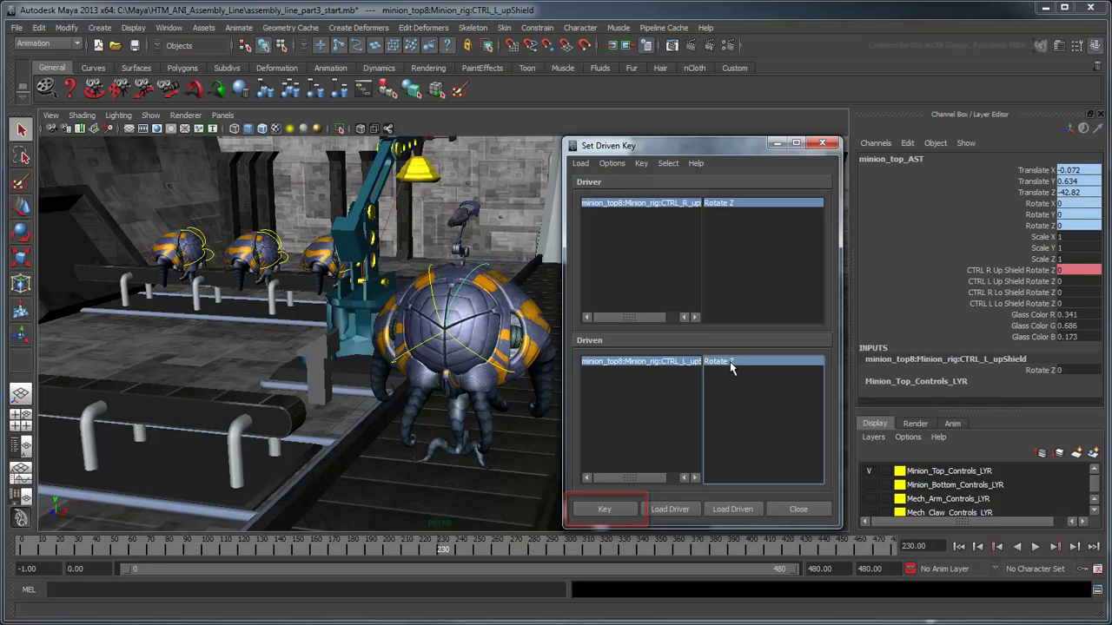
pyautogui.click(624, 511)
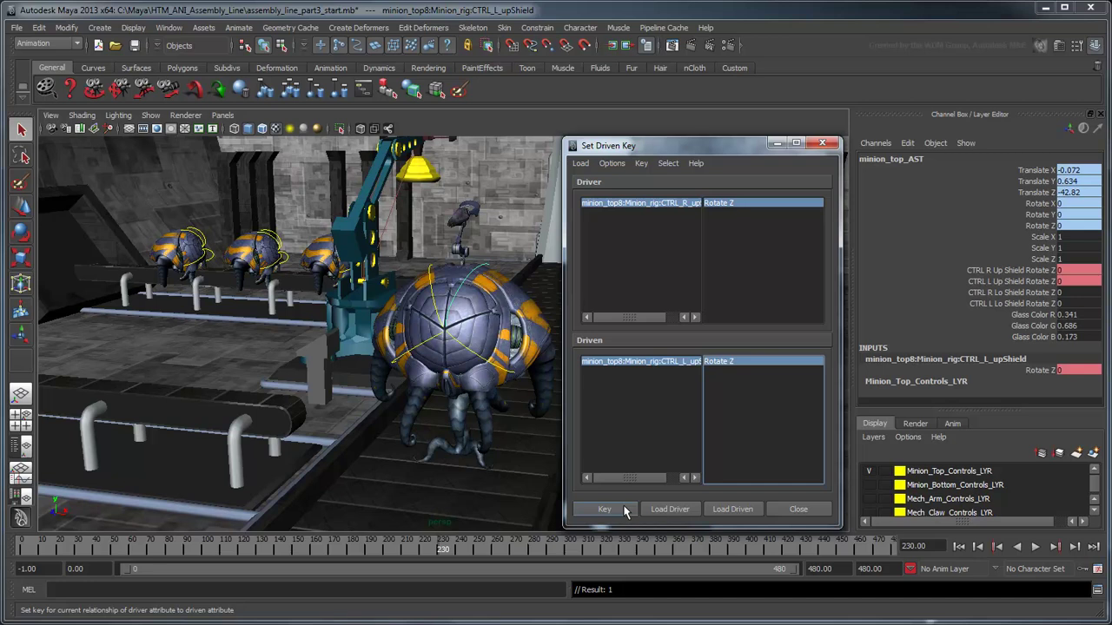
# - At frame 250, set the left upper shield's Rotate Z to 50, key it, and scrub to test
pyautogui.hotkey('alt', 'v')
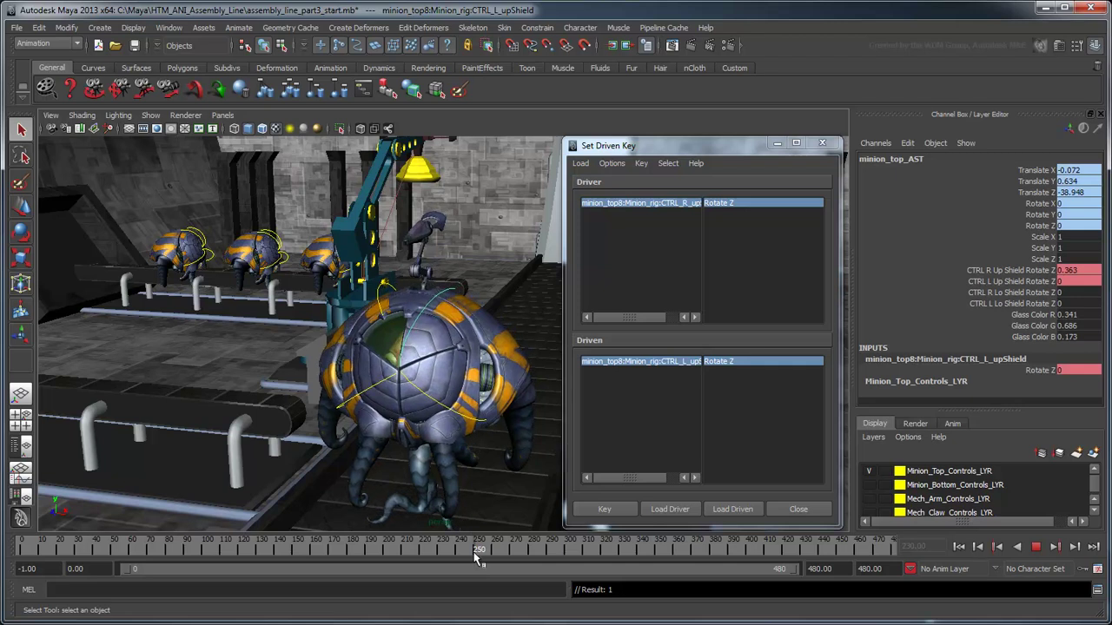
pyautogui.click(476, 556)
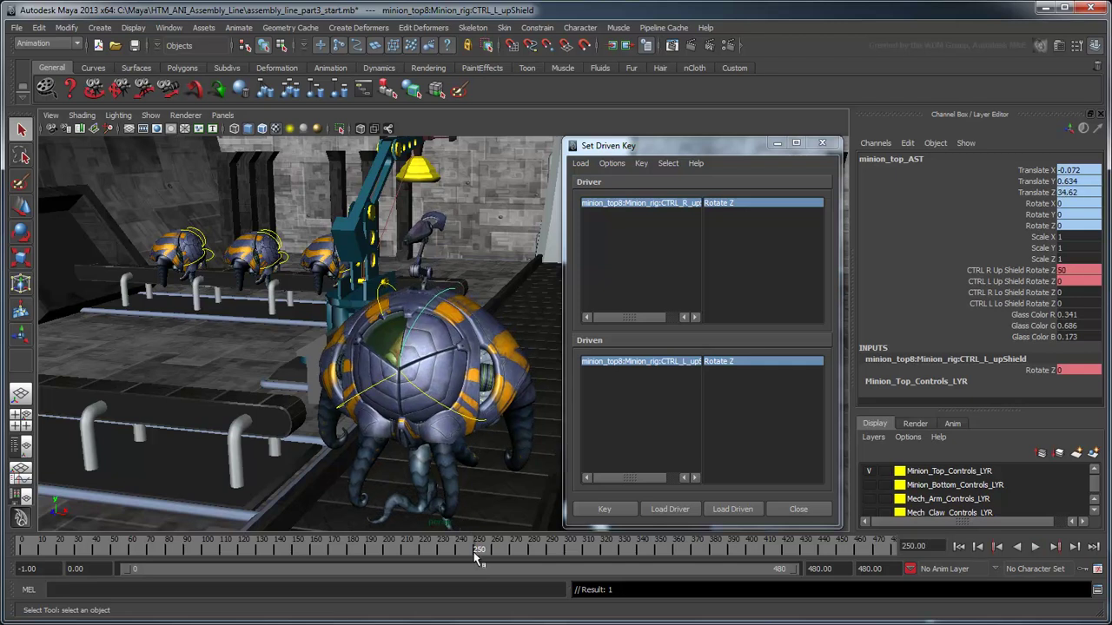
pyautogui.click(1075, 281)
pyautogui.write('50')
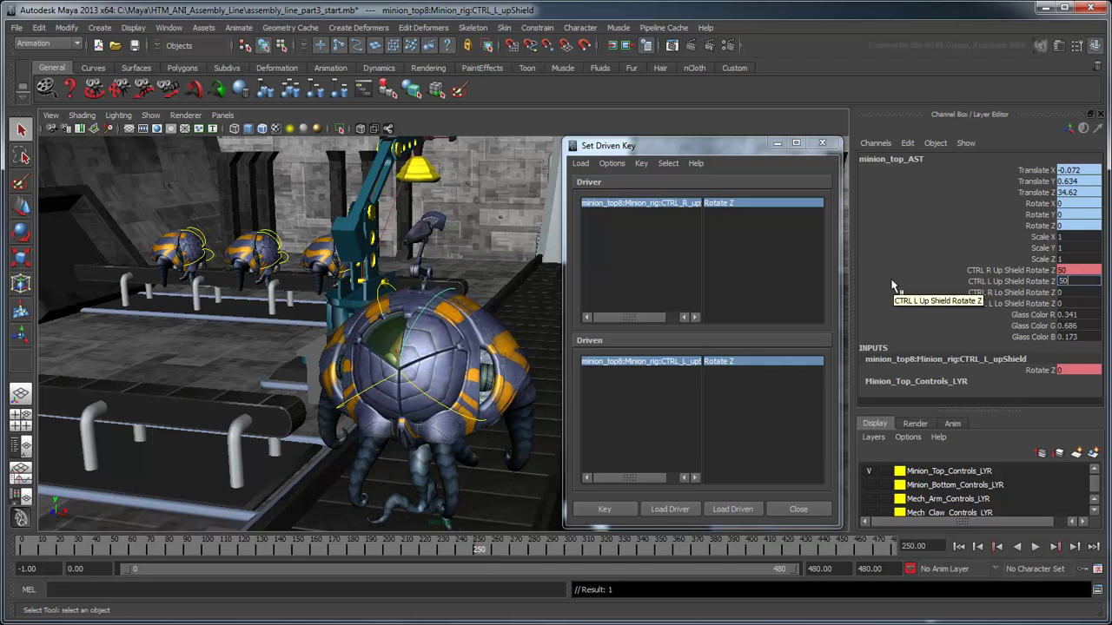
pyautogui.press('Return')
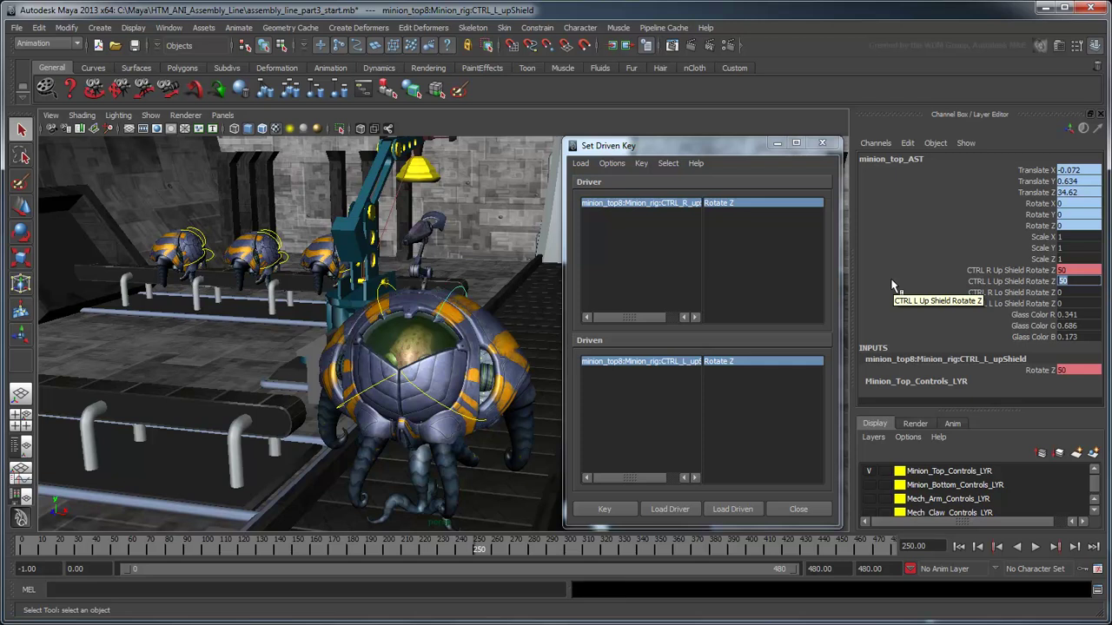
pyautogui.click(613, 508)
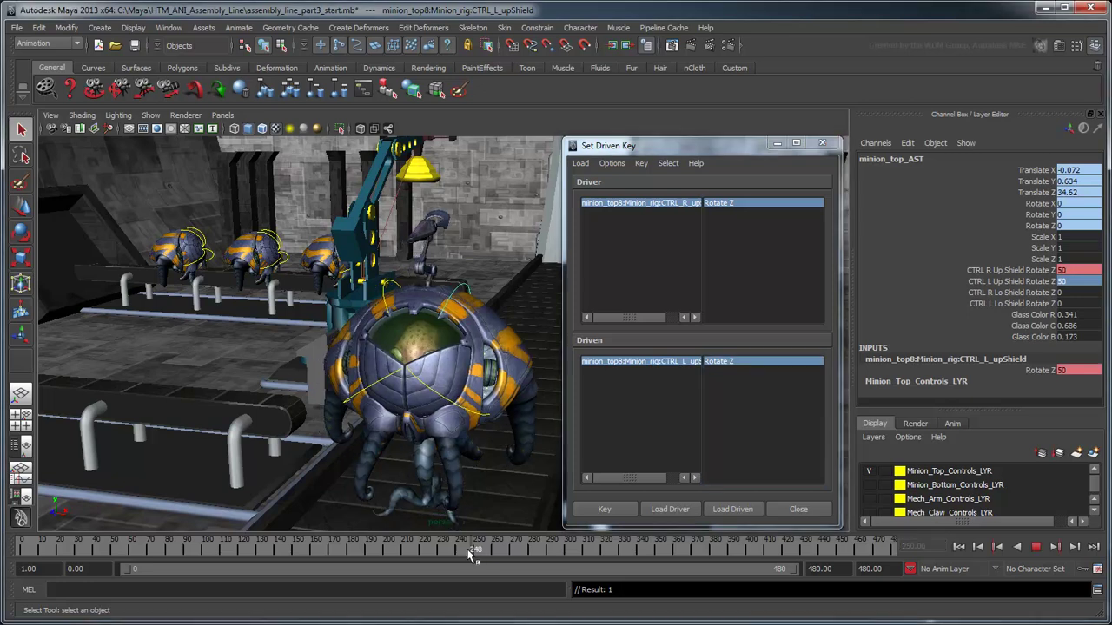
pyautogui.moveTo(469, 556)
pyautogui.mouseDown()
pyautogui.moveTo(428, 556)
pyautogui.moveTo(449, 553)
pyautogui.mouseUp()
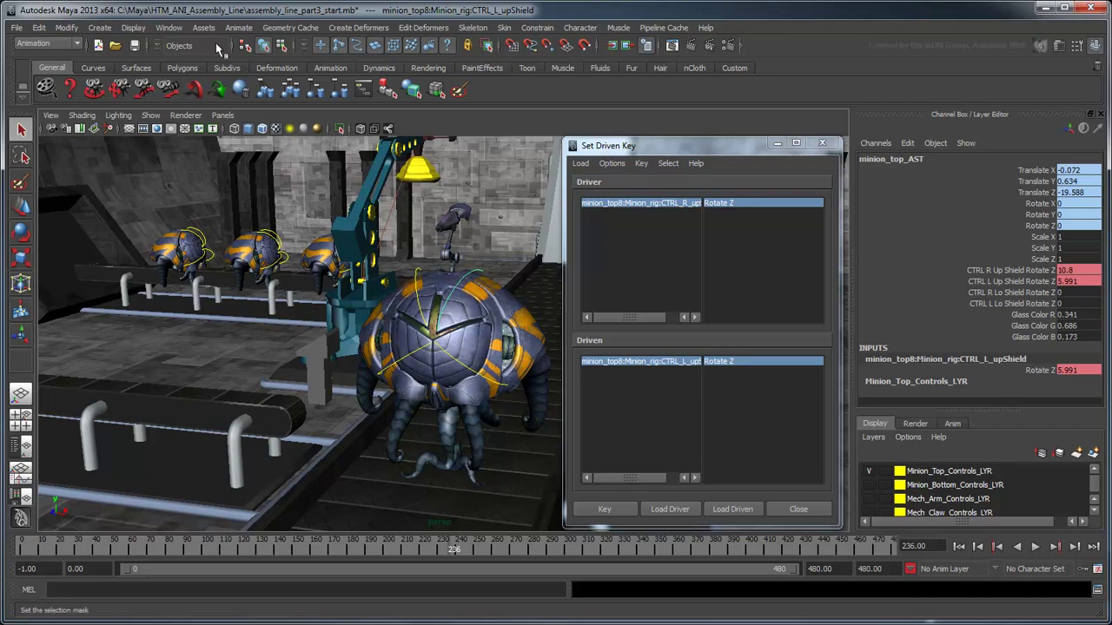
# - In the Graph Editor, set the driven Rotate Z curve's tangents to Linear
pyautogui.click(171, 29)
pyautogui.moveTo(241, 73)
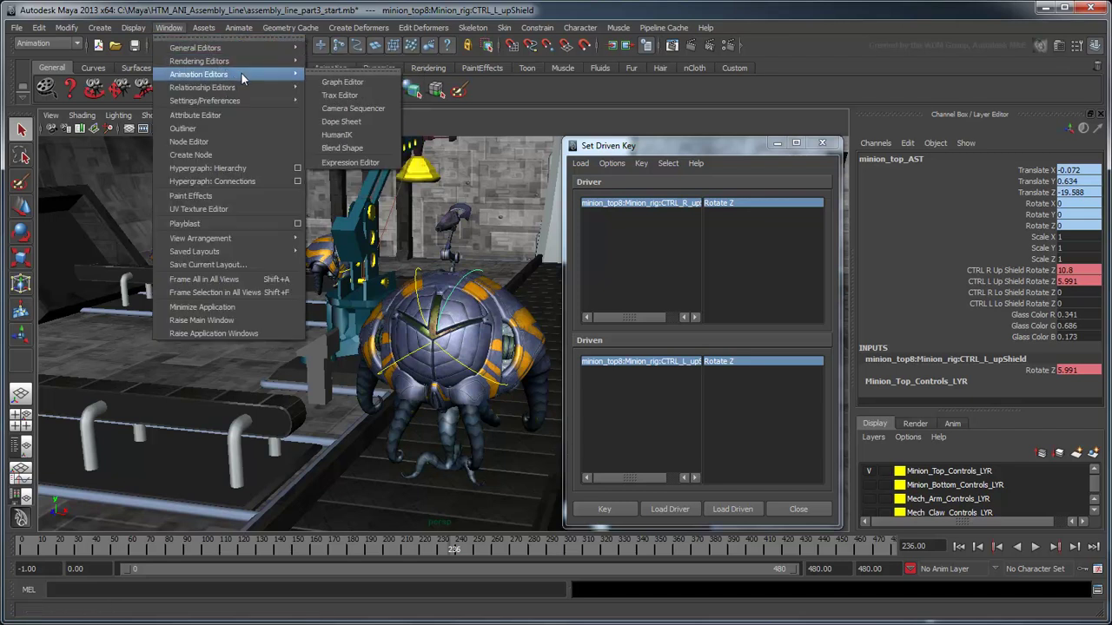
pyautogui.click(335, 81)
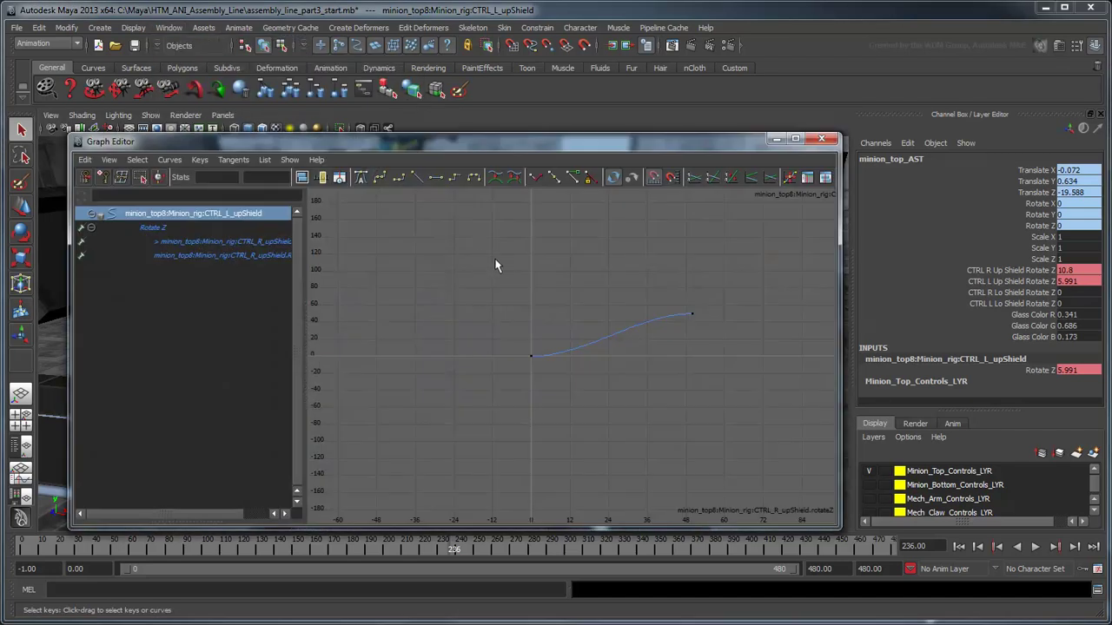
pyautogui.keyDown('alt'); pyautogui.moveTo(499, 267); pyautogui.dragTo(520, 384, button='right'); pyautogui.keyUp('alt')
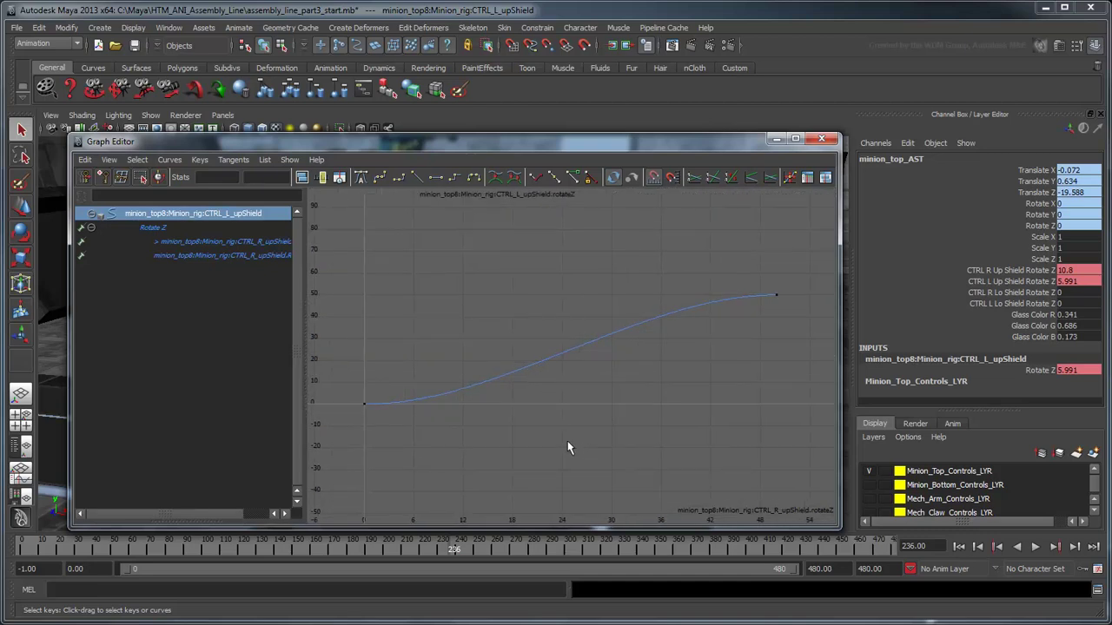
pyautogui.moveTo(346, 220); pyautogui.dragTo(817, 488)
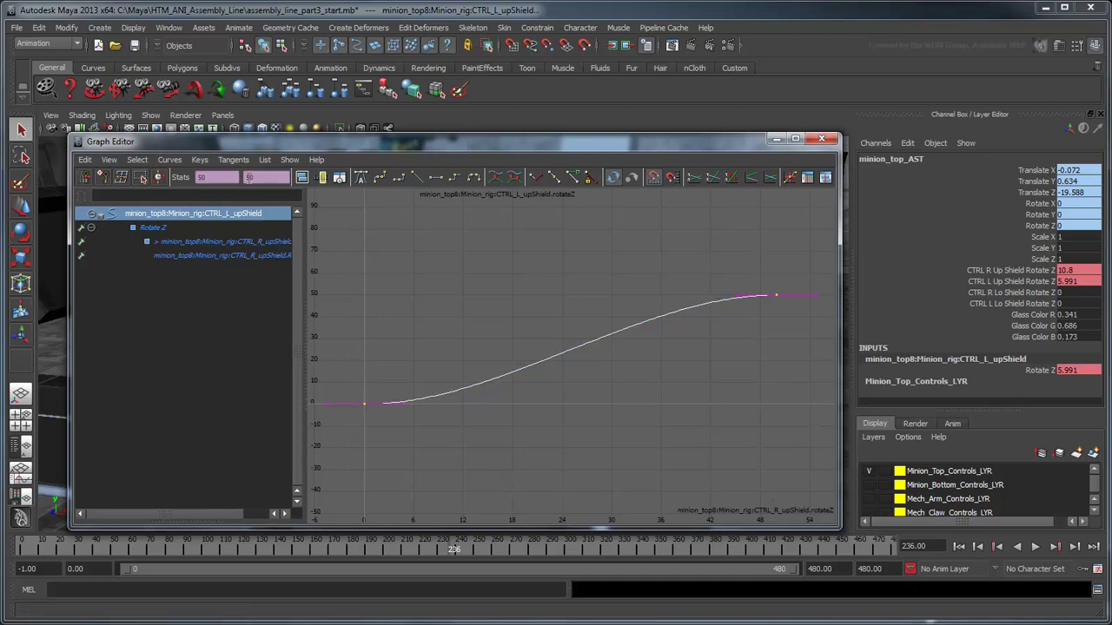
pyautogui.click(234, 160)
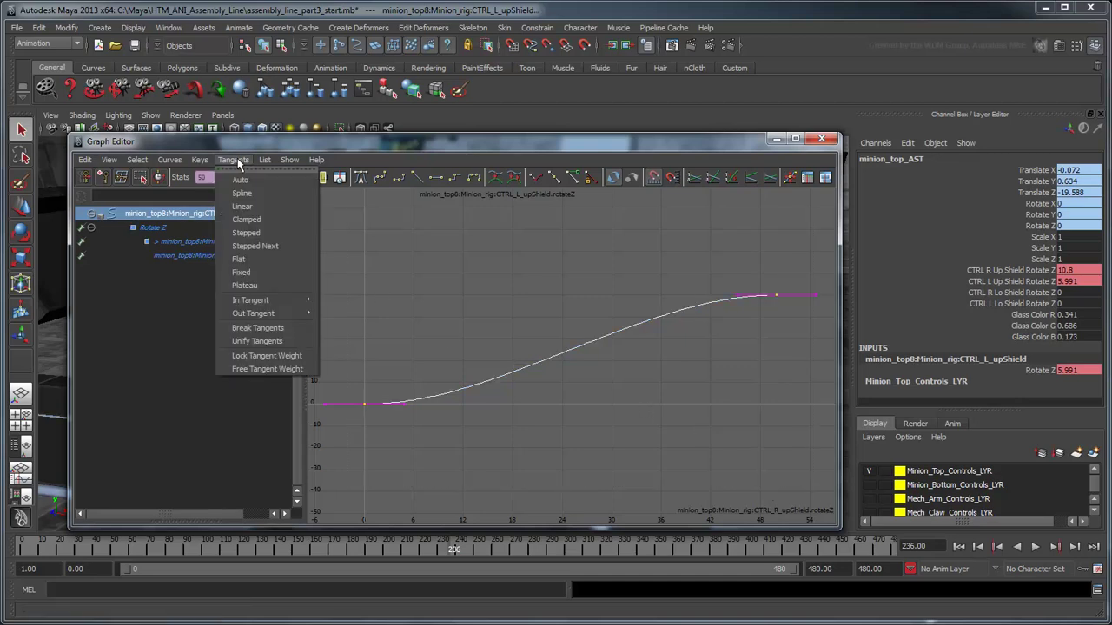
pyautogui.click(293, 209)
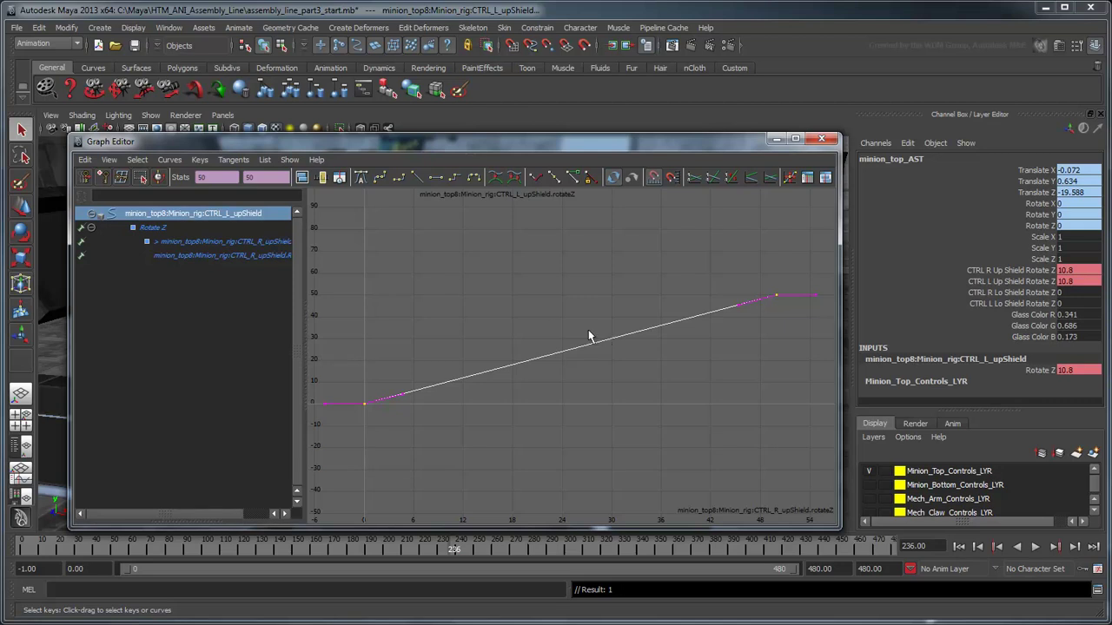
pyautogui.click(821, 139)
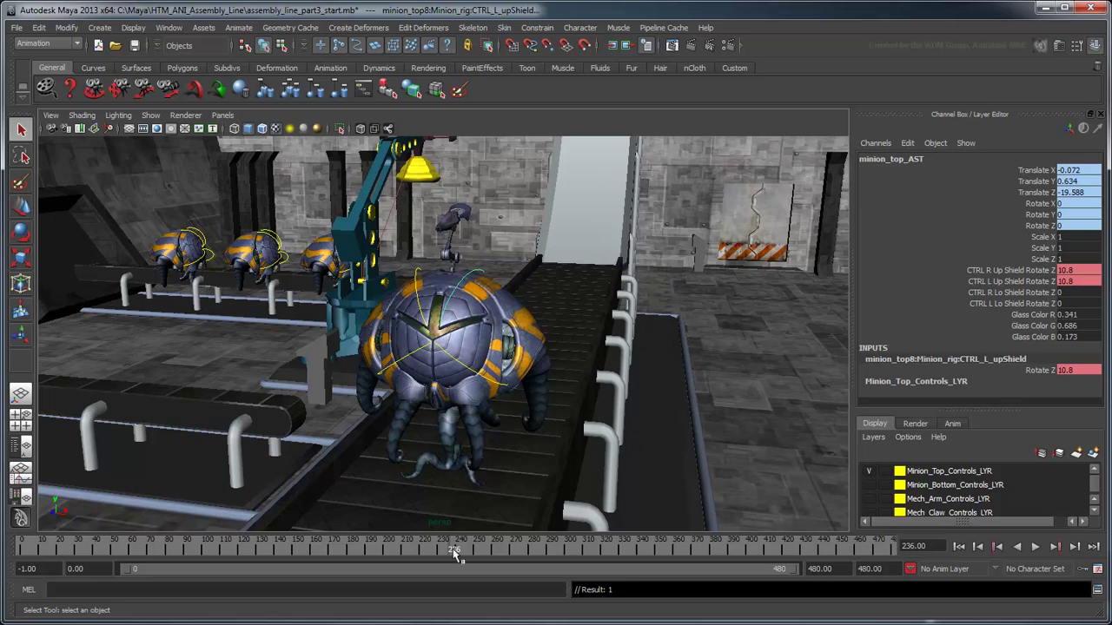
# - Scrub the timeline to check both upper shields reach 50, then deselect everything
pyautogui.moveTo(454, 554)
pyautogui.mouseDown()
pyautogui.moveTo(441, 550)
pyautogui.moveTo(478, 556)
pyautogui.moveTo(443, 556)
pyautogui.mouseUp()
pyautogui.press('Right')
pyautogui.click(525, 179)
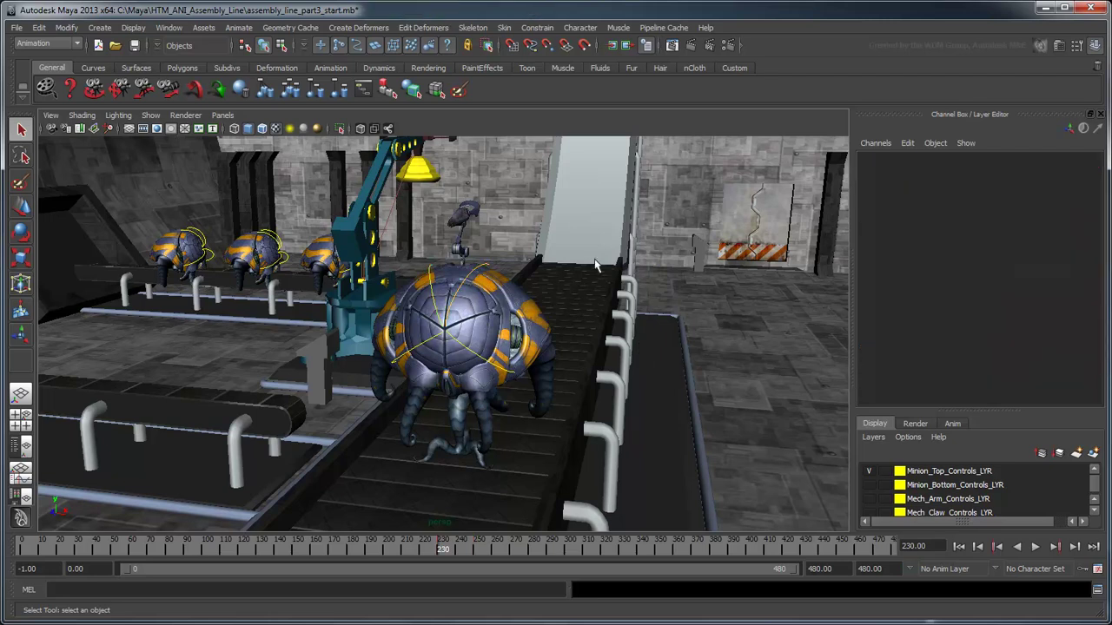
# - In Set Driven Key, load CTRL_R_upShield Rotate Z as driver and CTRL_R_loShield Rotate Z as driven
pyautogui.click(238, 27)
pyautogui.moveTo(278, 84)
pyautogui.click(401, 86)
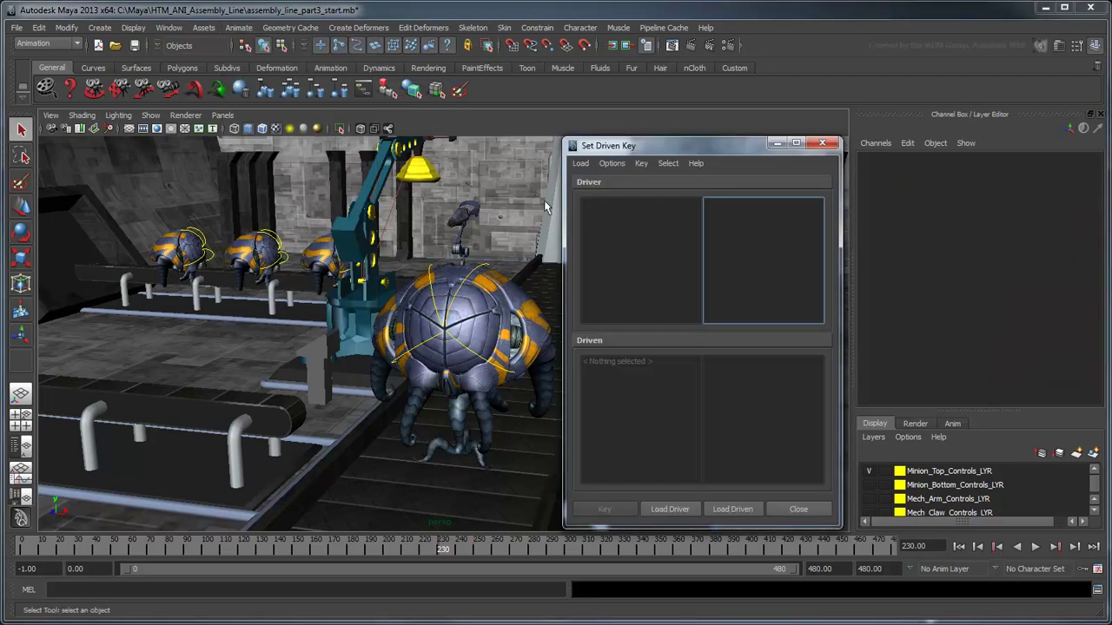
pyautogui.click(435, 302)
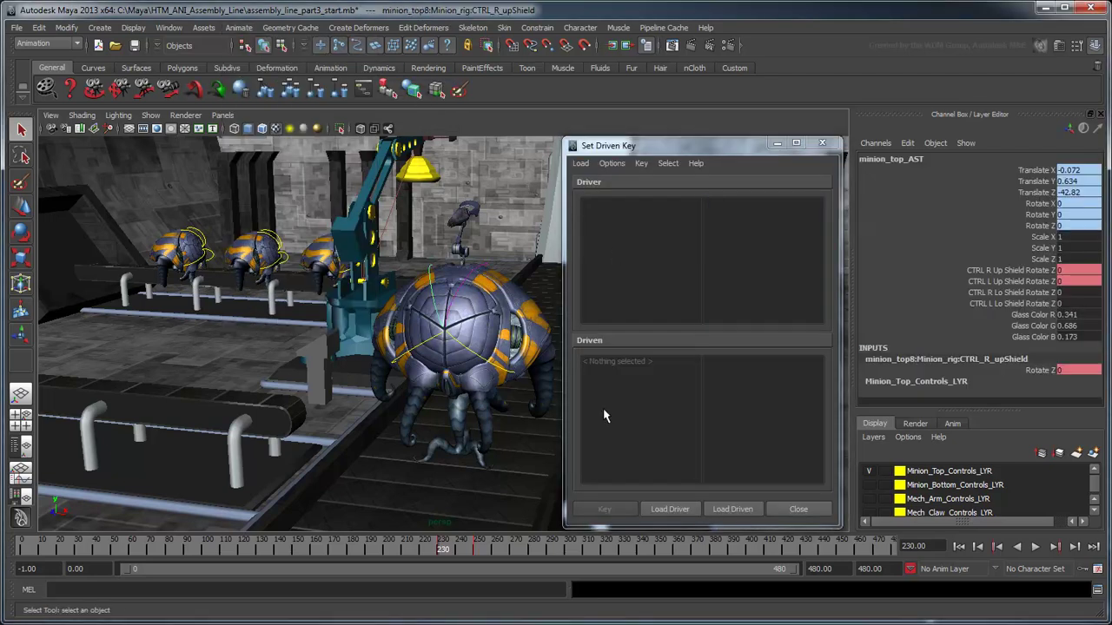
pyautogui.click(667, 509)
pyautogui.click(741, 205)
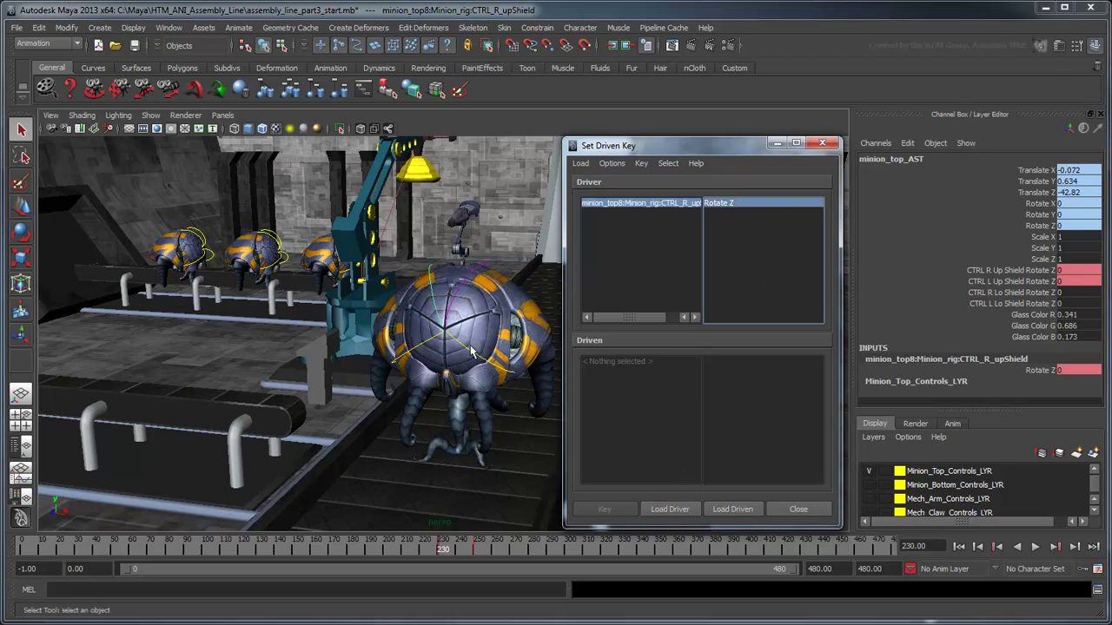
pyautogui.click(426, 347)
pyautogui.click(732, 509)
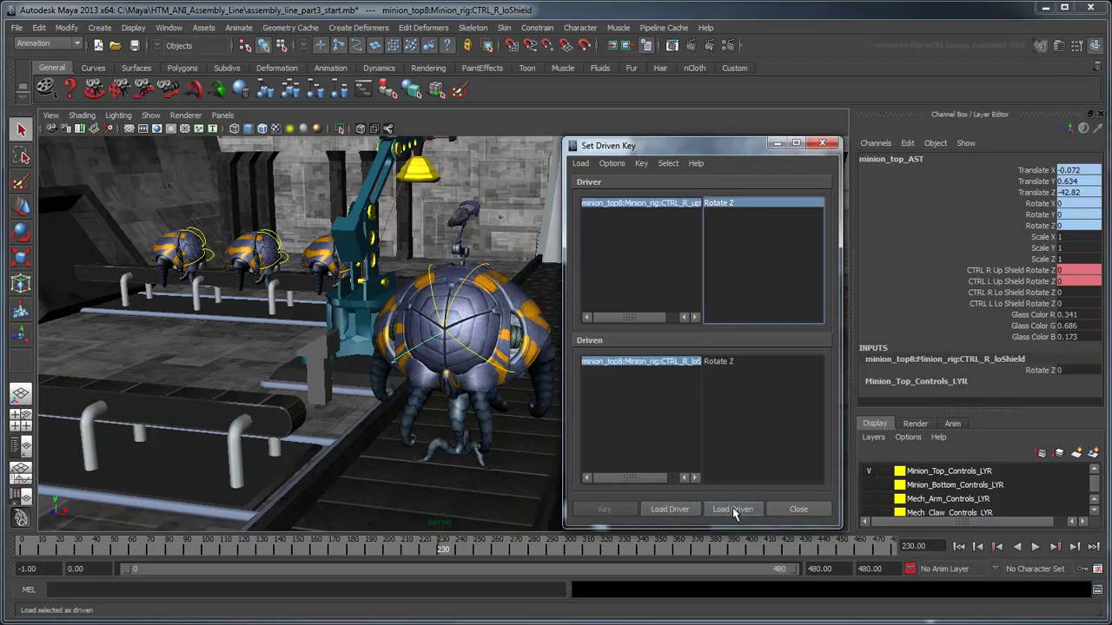
pyautogui.click(720, 361)
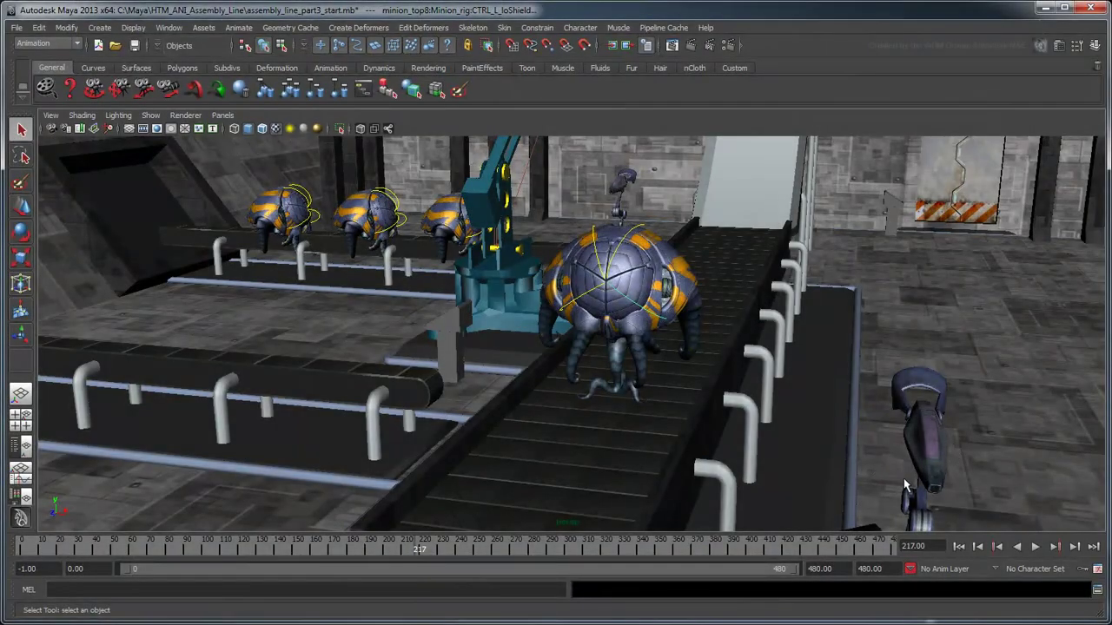
# - Play and stop the minion animation, then scrub back to about frame 248
pyautogui.click(1035, 546)
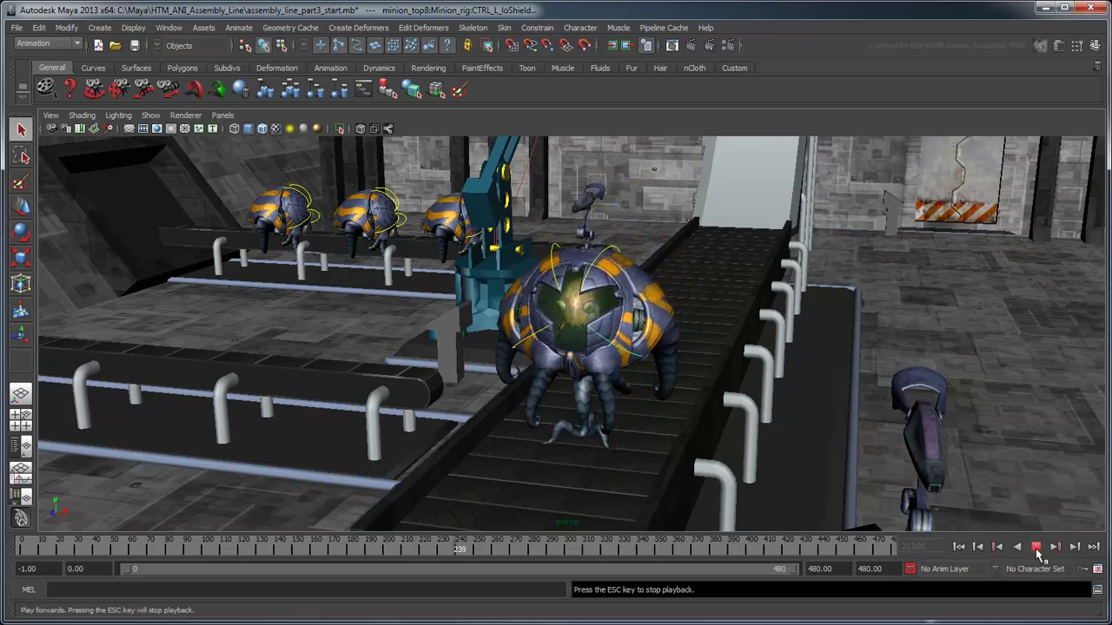
pyautogui.click(1036, 549)
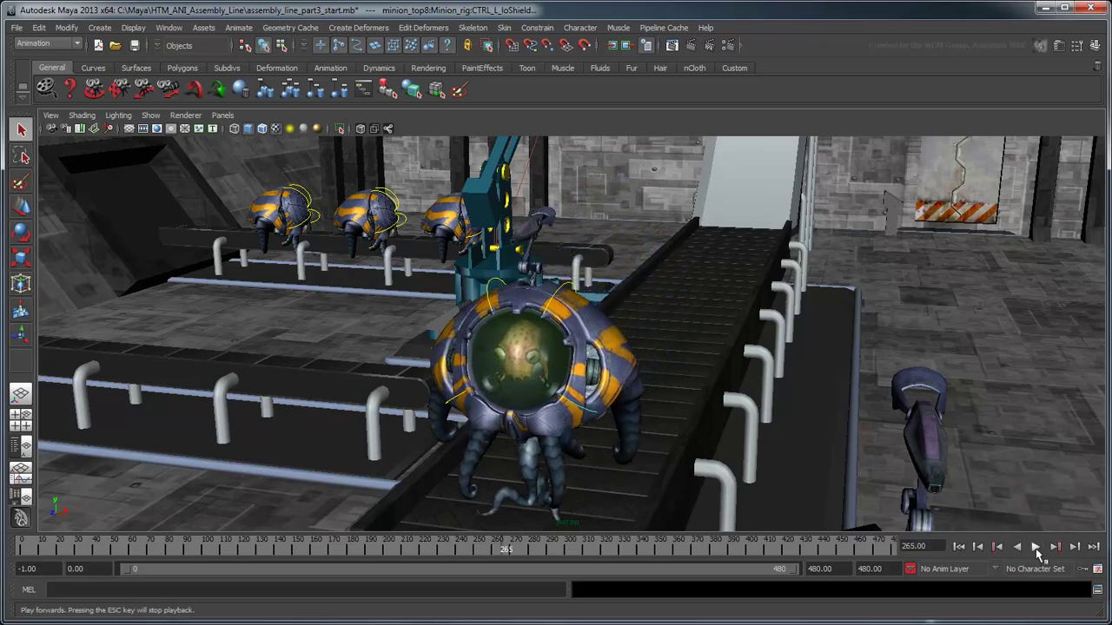
pyautogui.click(1036, 549)
pyautogui.moveTo(504, 548); pyautogui.dragTo(469, 549)
pyautogui.scroll(5, 555, 307)
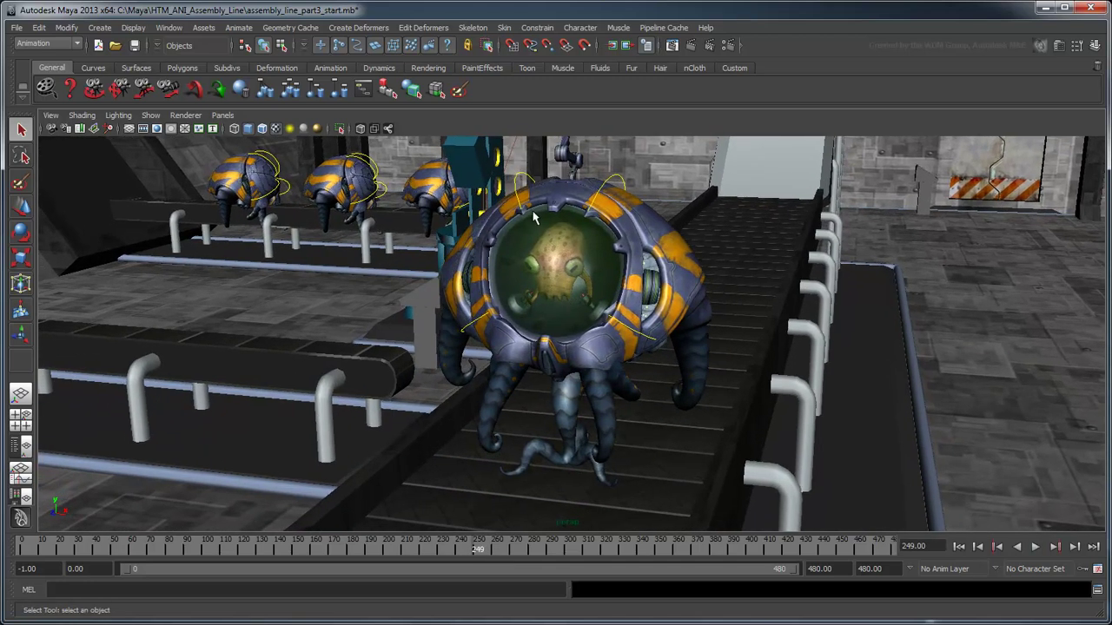
# - Rotate the right upper shield control to about 40 in Z to check the linked shields follow
pyautogui.click(527, 208)
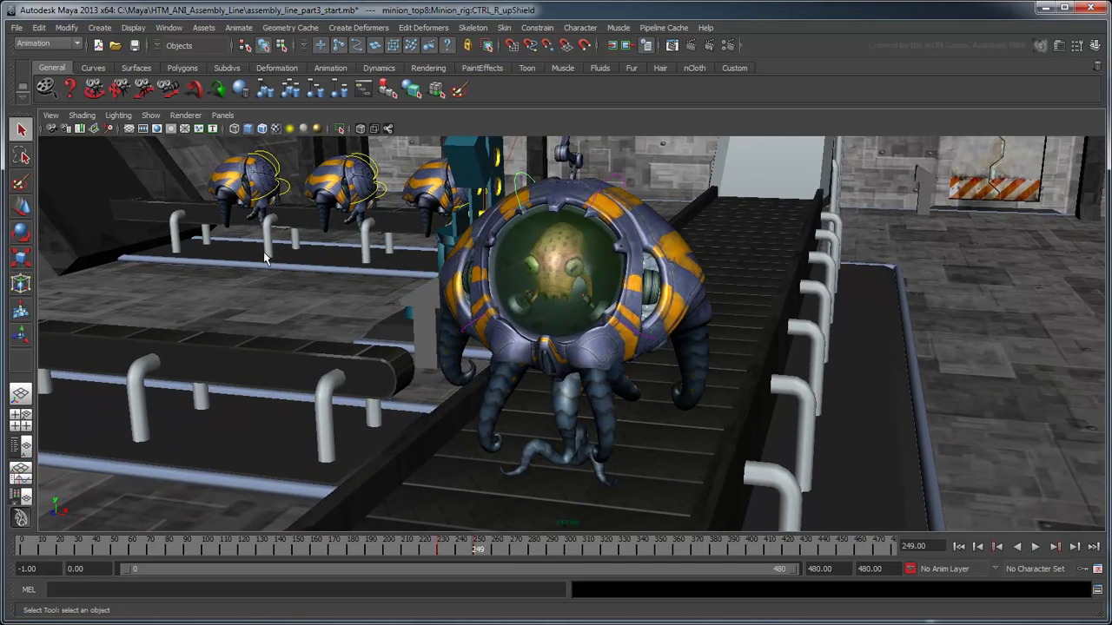
pyautogui.click(21, 233)
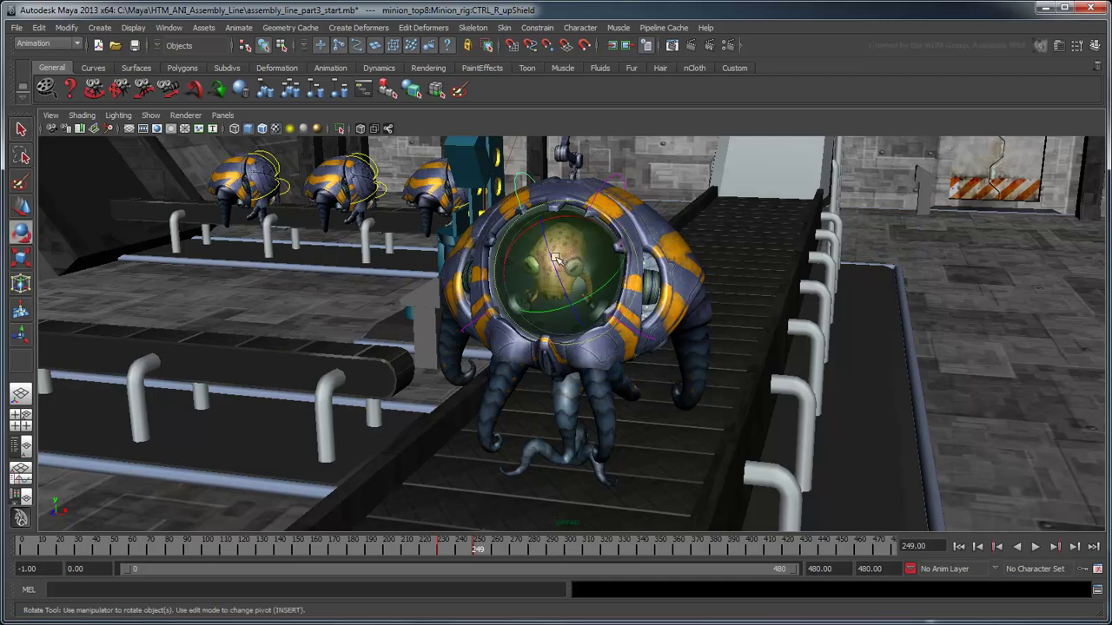
pyautogui.moveTo(538, 273)
pyautogui.mouseDown()
pyautogui.moveTo(571, 320)
pyautogui.moveTo(544, 272)
pyautogui.mouseUp()
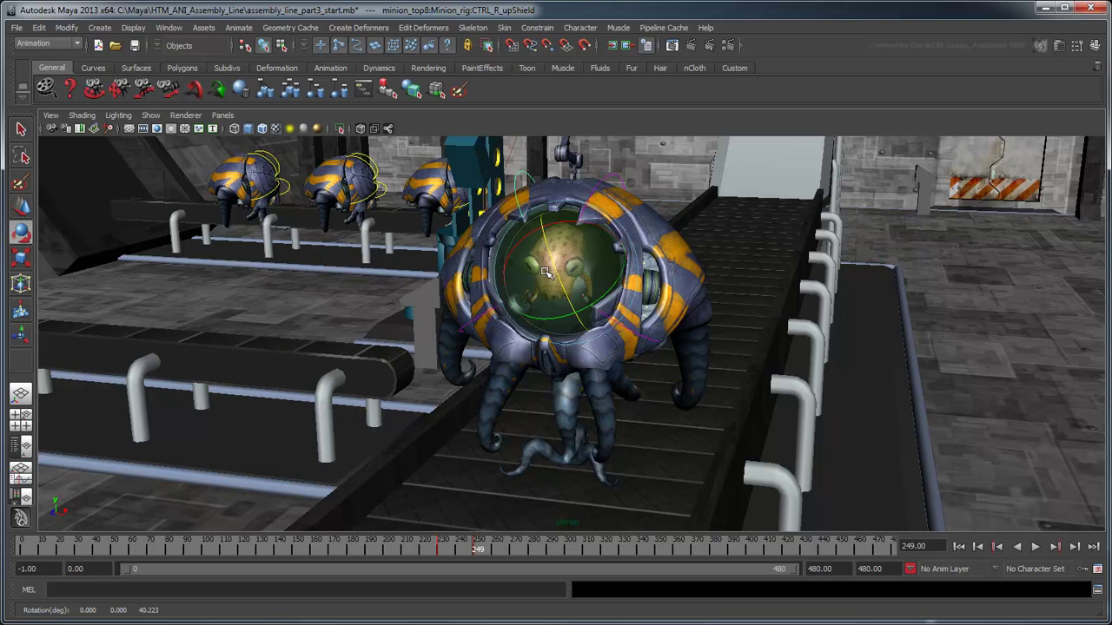
pyautogui.click(660, 377)
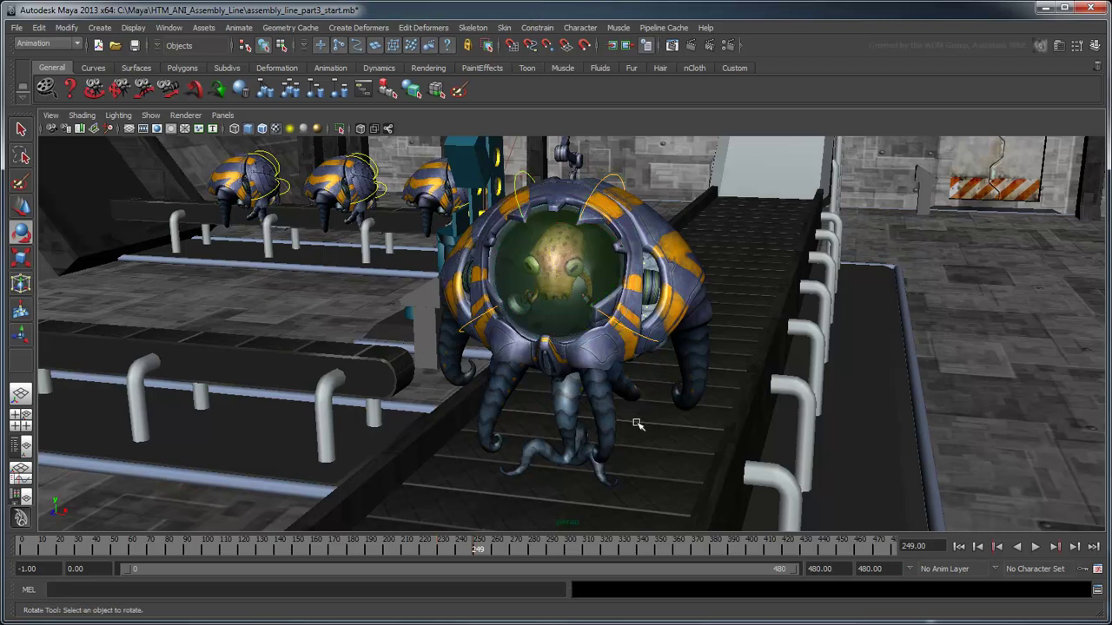
# - At frame 250, close the right hangar door by setting right_door_GEO's Translate X to 0
pyautogui.hotkey('alt', '.')
pyautogui.scroll(-10, 695, 454)
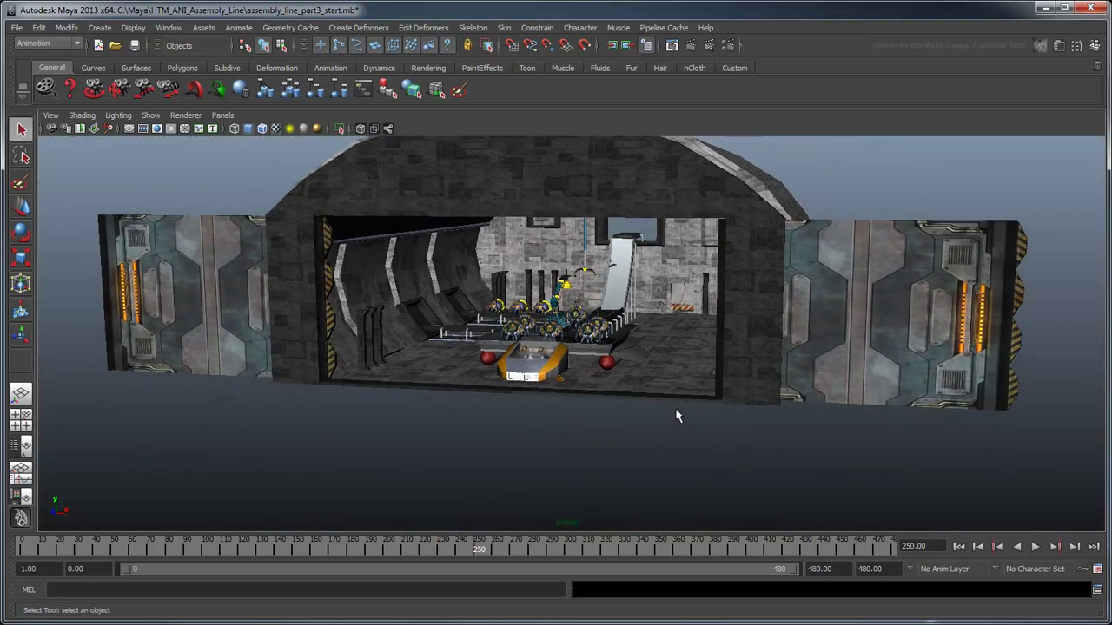
pyautogui.scroll(2, 675, 414)
pyautogui.scroll(1, 675, 444)
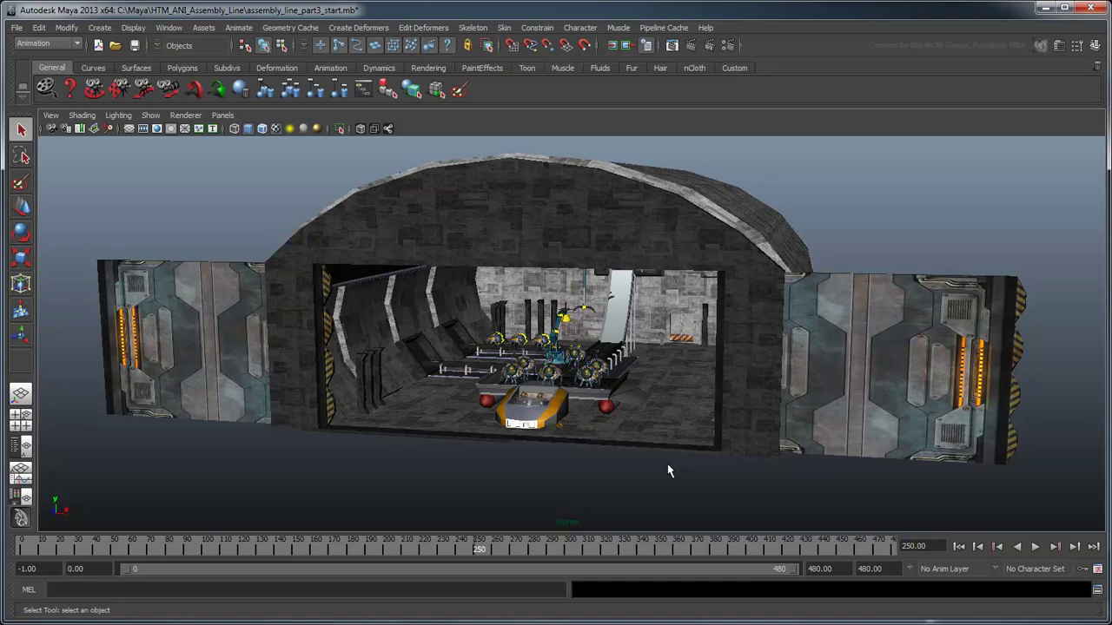
pyautogui.click(870, 364)
pyautogui.click(1093, 51)
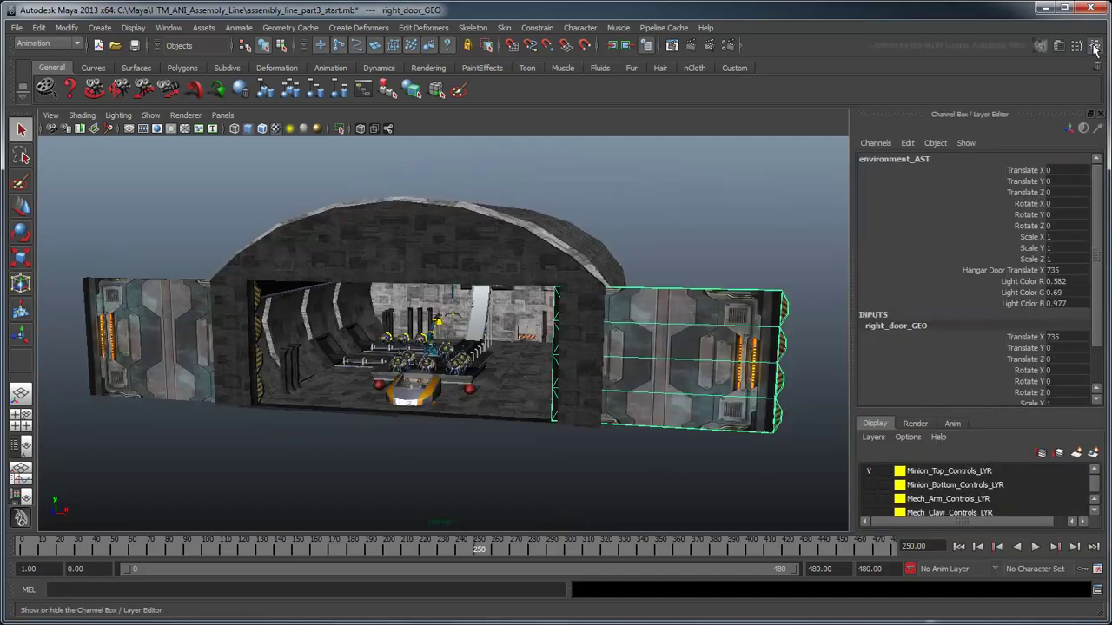
pyautogui.doubleClick(1060, 337)
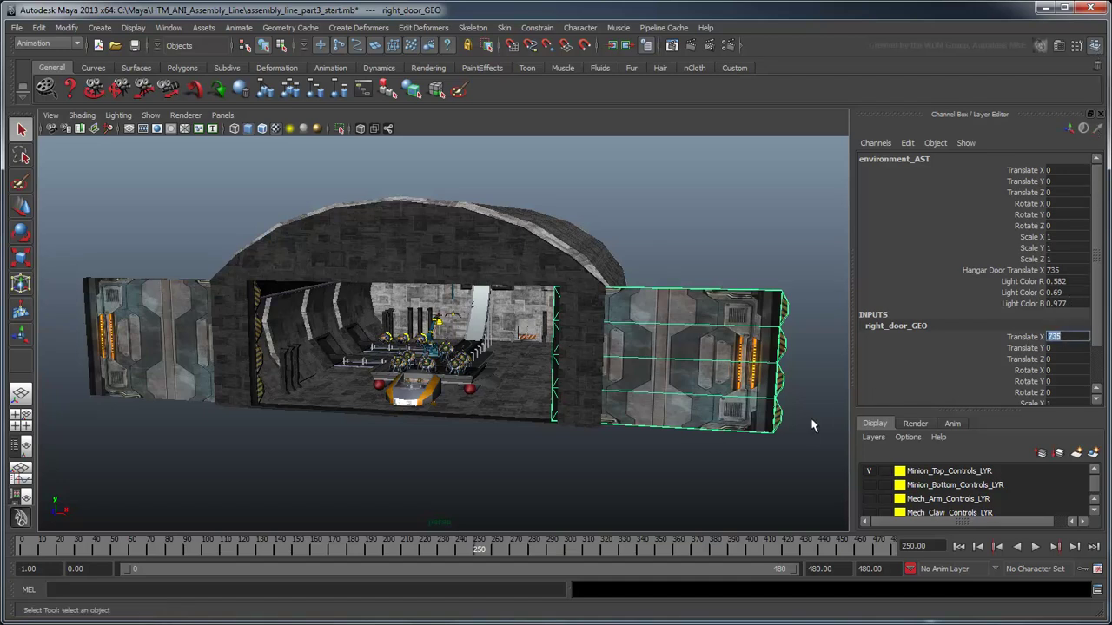
pyautogui.write('0')
pyautogui.press('Return')
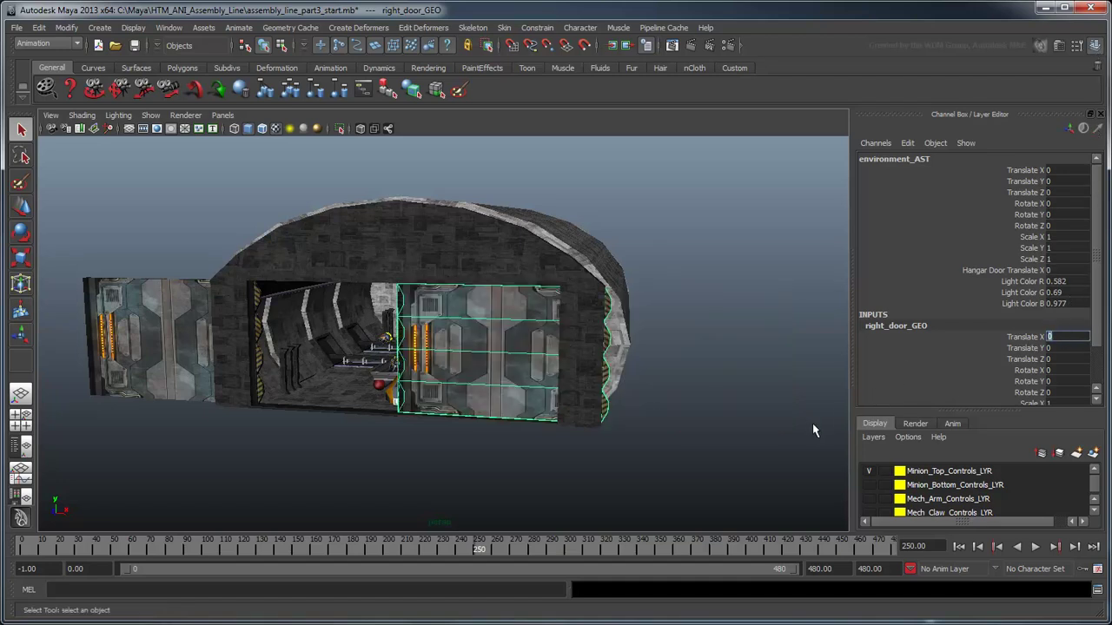
# - Set left_door_GEO's Translate X to 0 as well, then deselect
pyautogui.click(179, 358)
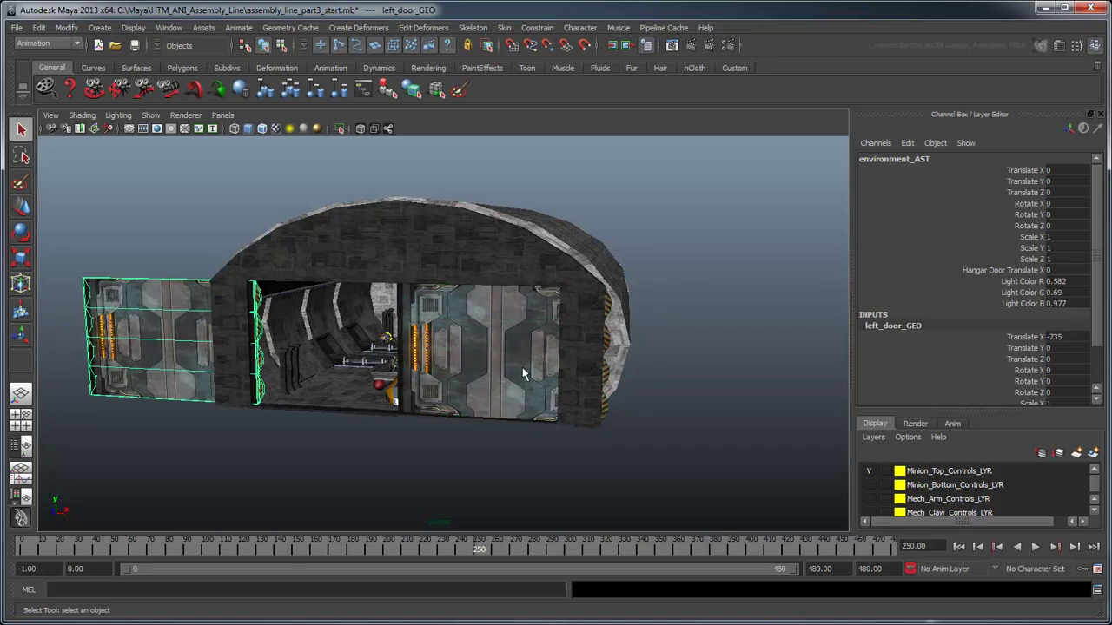
pyautogui.click(1068, 337)
pyautogui.write('0')
pyautogui.press('Return')
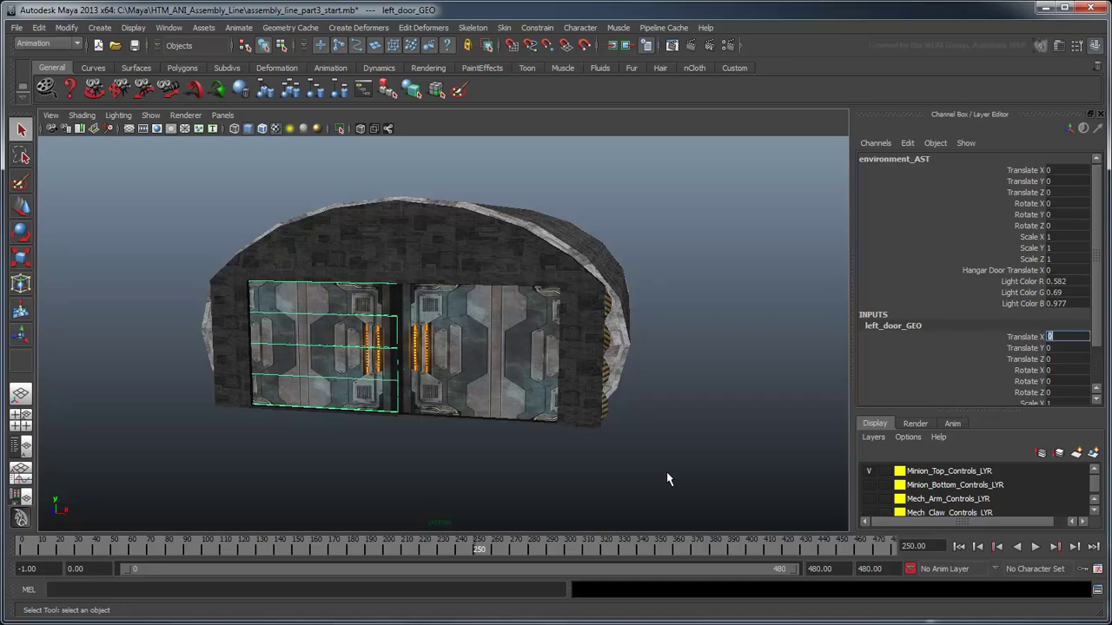
pyautogui.click(685, 430)
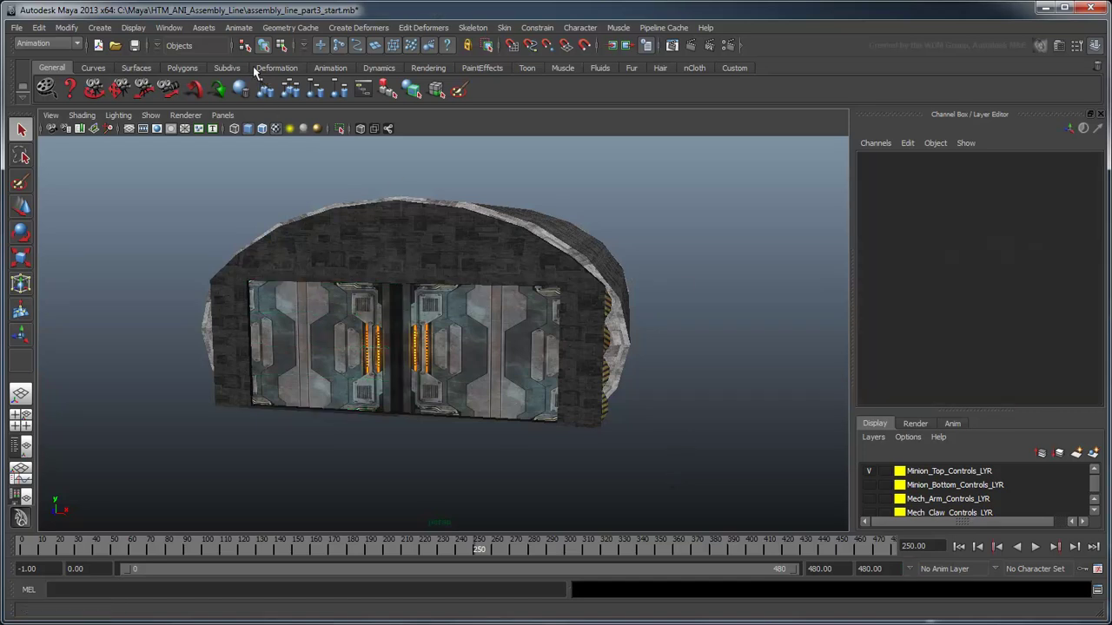
pyautogui.click(233, 31)
# - Load right_door_GEO Translate X as driver, left_door_GEO Translate X as driven, and key the closed pose
pyautogui.moveTo(269, 87)
pyautogui.click(397, 91)
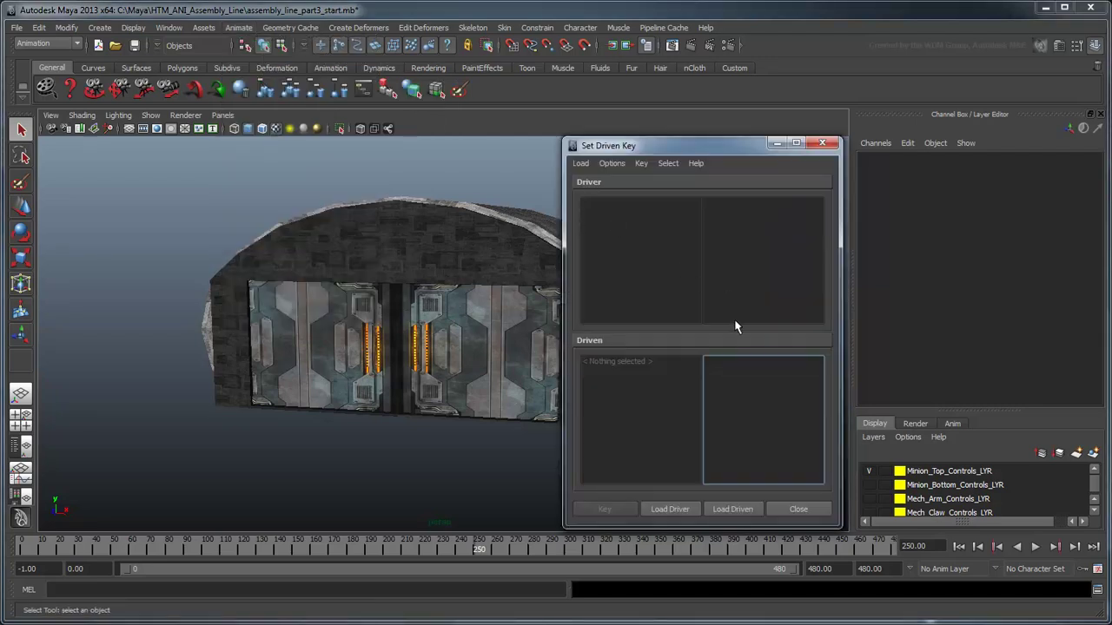
pyautogui.click(479, 347)
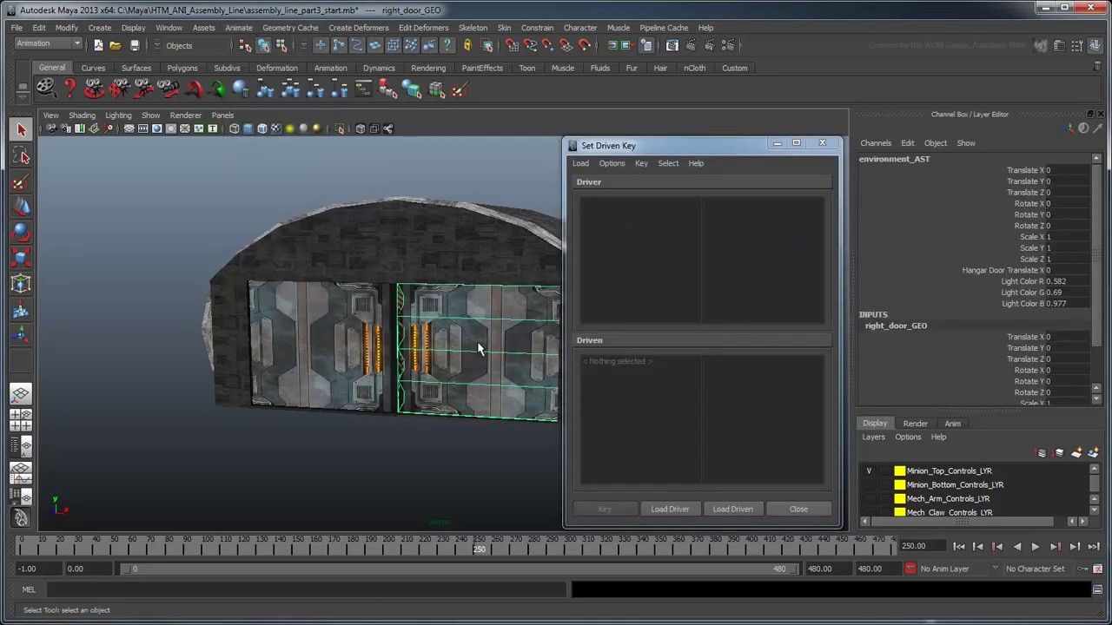
pyautogui.click(660, 511)
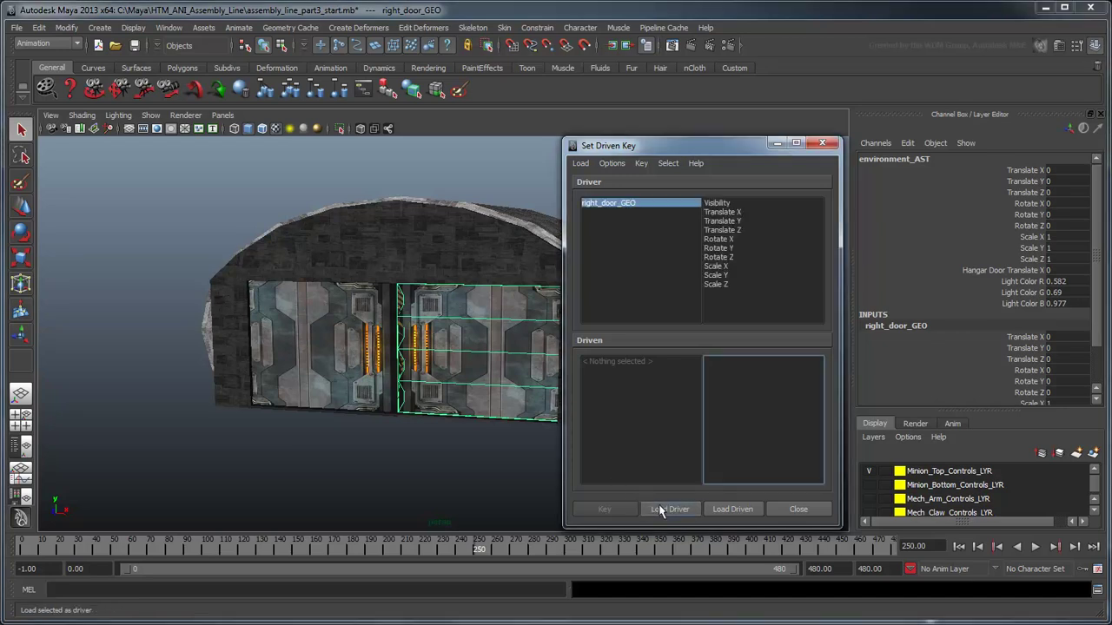
pyautogui.click(331, 348)
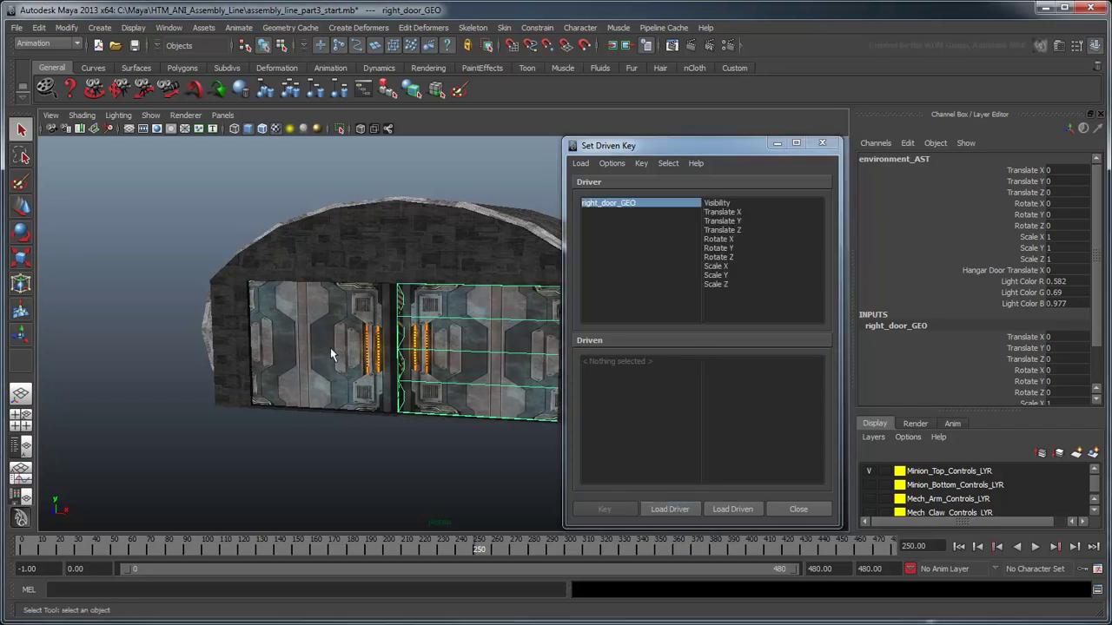
pyautogui.click(728, 508)
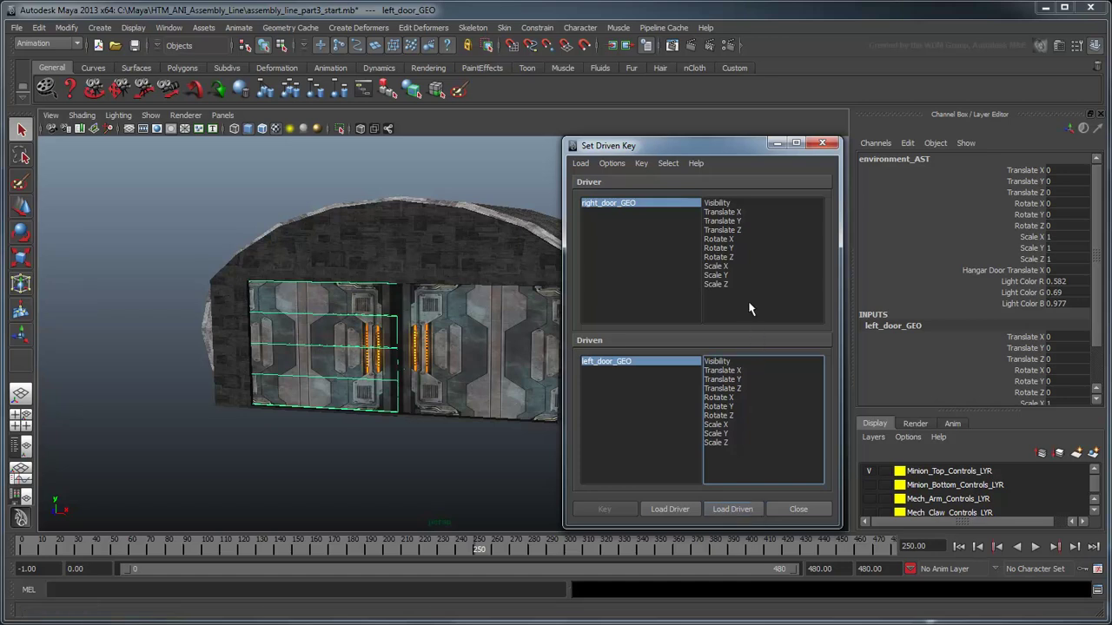
pyautogui.click(729, 213)
pyautogui.click(734, 372)
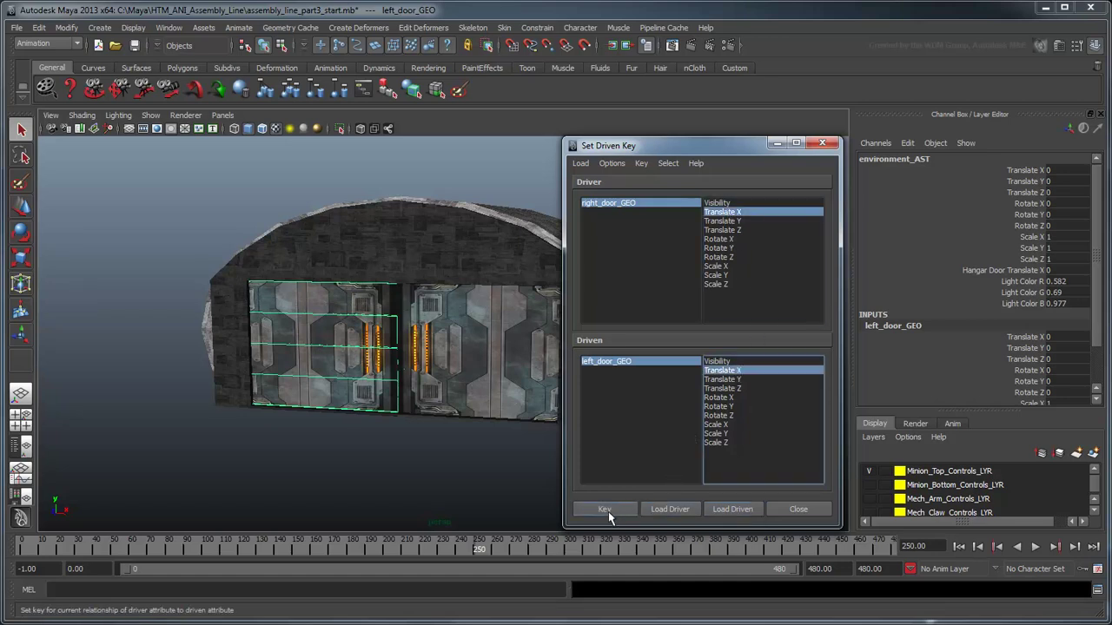
pyautogui.click(607, 512)
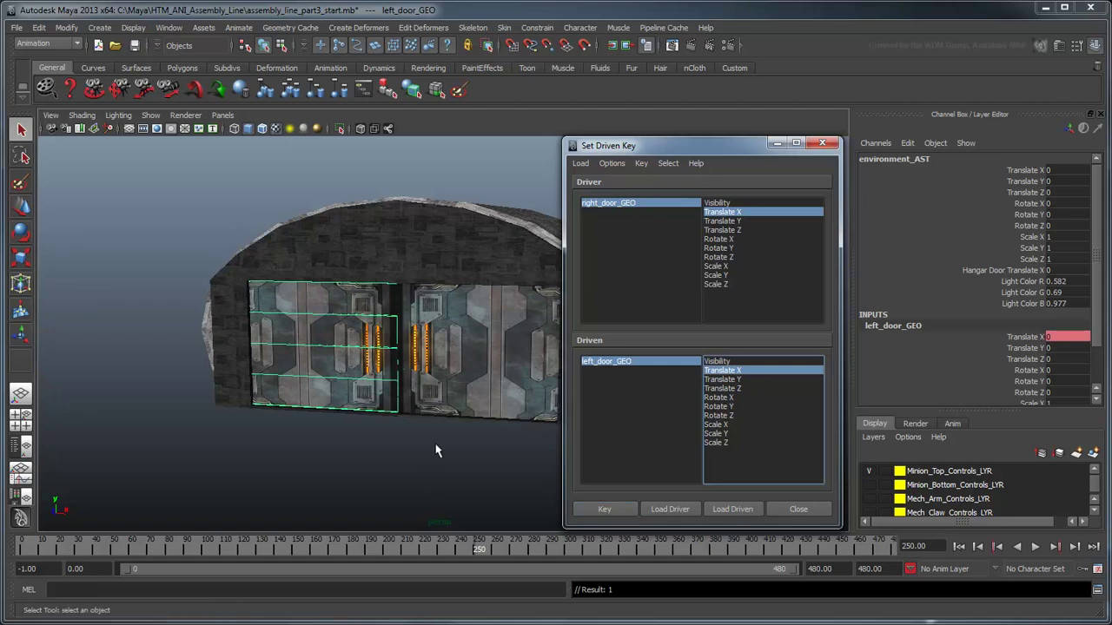
# - Slide the right door to 735 and left door to -735, key the open pose, and close
pyautogui.click(446, 375)
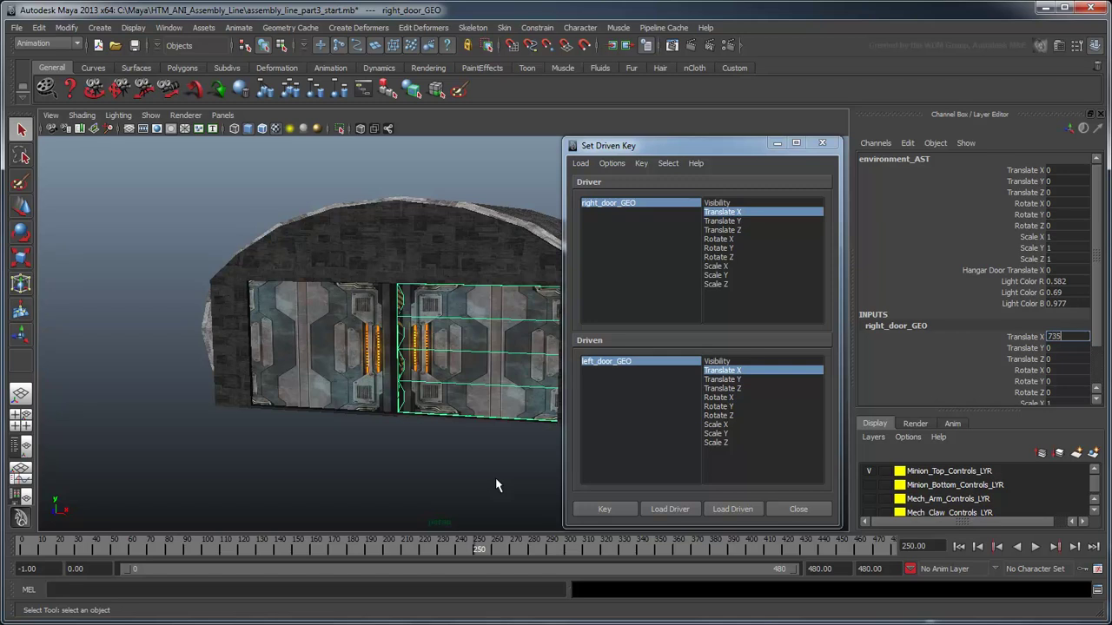
pyautogui.press('Return')
pyautogui.click(331, 366)
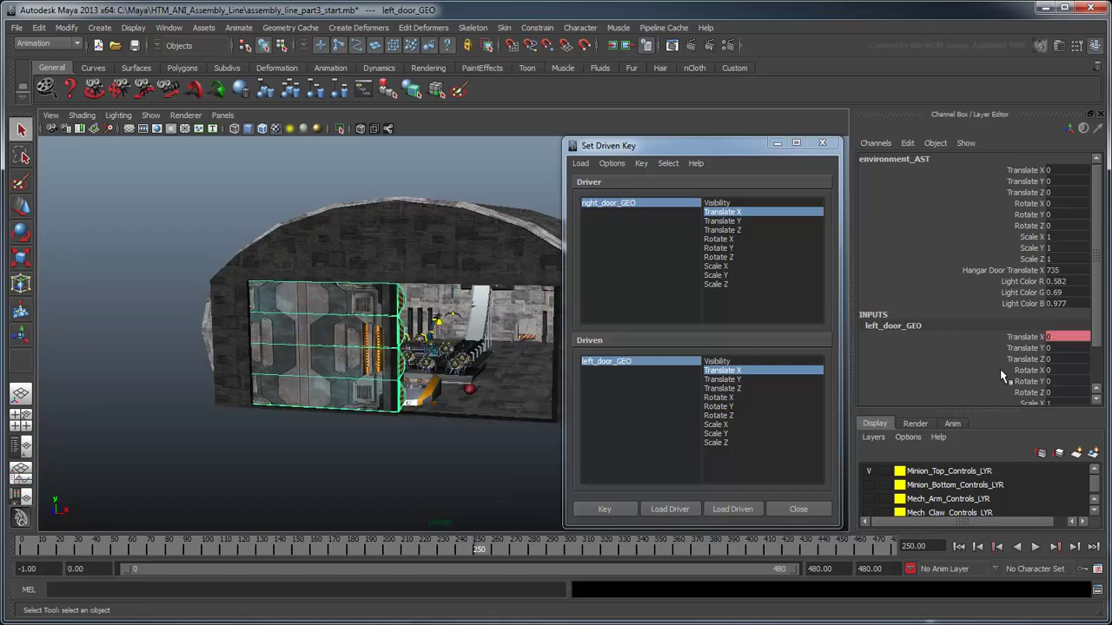
pyautogui.click(1069, 337)
pyautogui.write('-735')
pyautogui.press('Return')
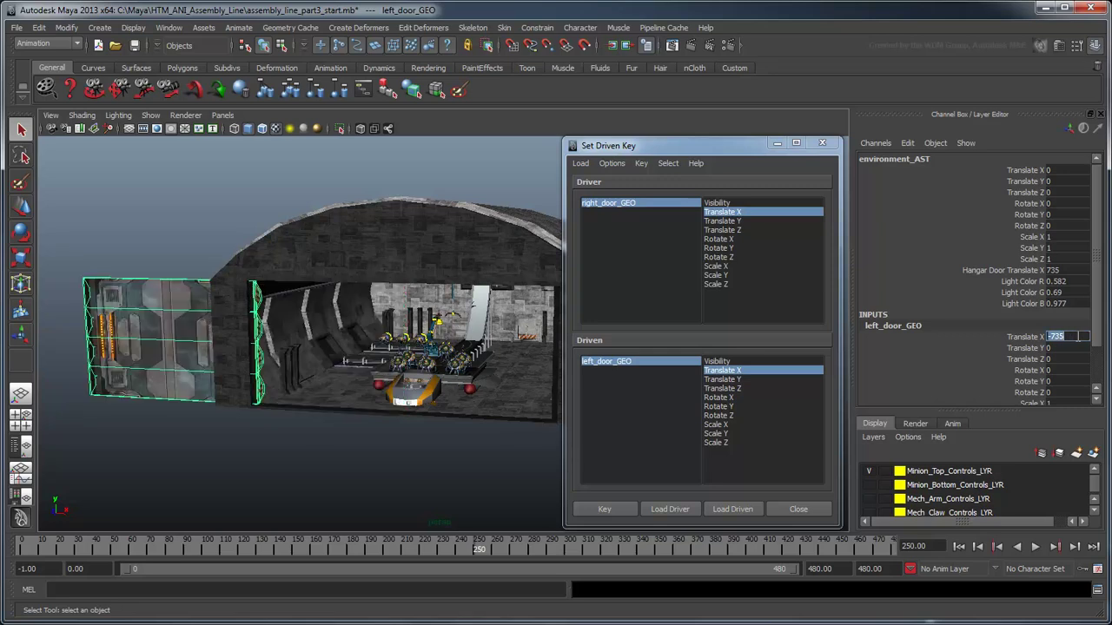
pyautogui.click(605, 512)
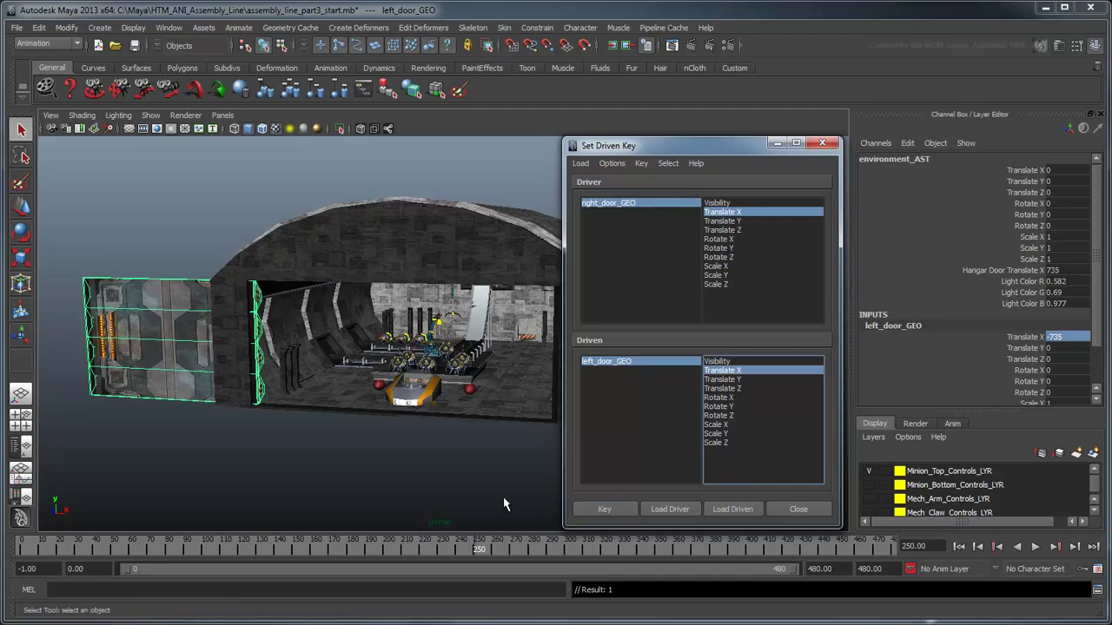
pyautogui.click(822, 143)
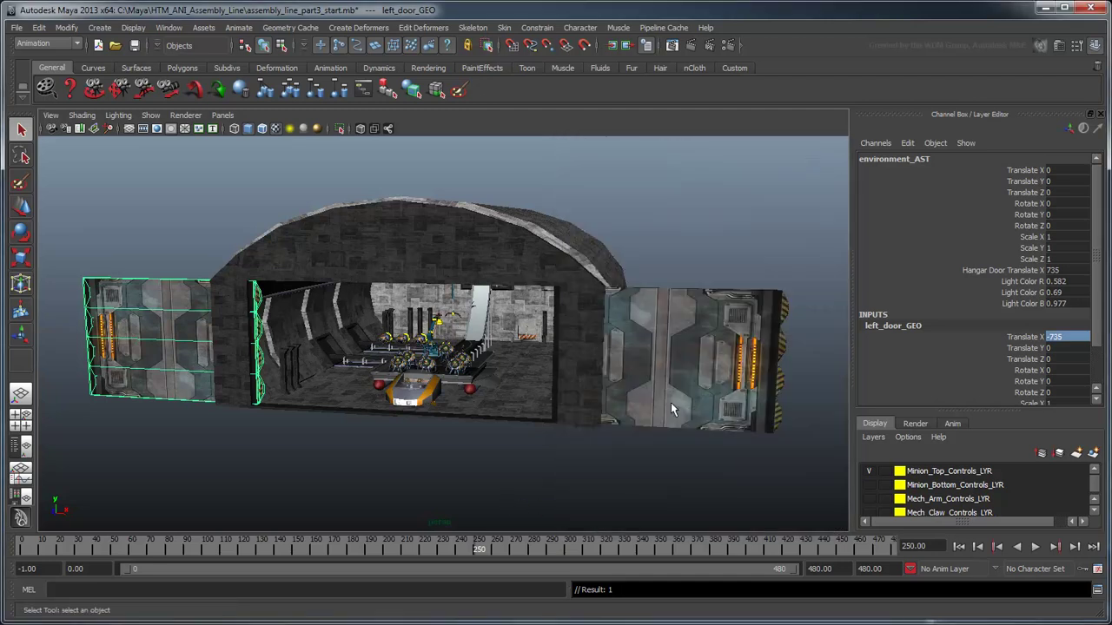
# - Drag right_door_GEO along X to 659.61, confirm left_door_GEO follows, then select left_door_GEO
pyautogui.click(710, 362)
pyautogui.press('w')
pyautogui.moveTo(710, 361)
pyautogui.mouseDown()
pyautogui.moveTo(545, 354)
pyautogui.moveTo(678, 361)
pyautogui.moveTo(546, 365)
pyautogui.moveTo(698, 363)
pyautogui.mouseUp()
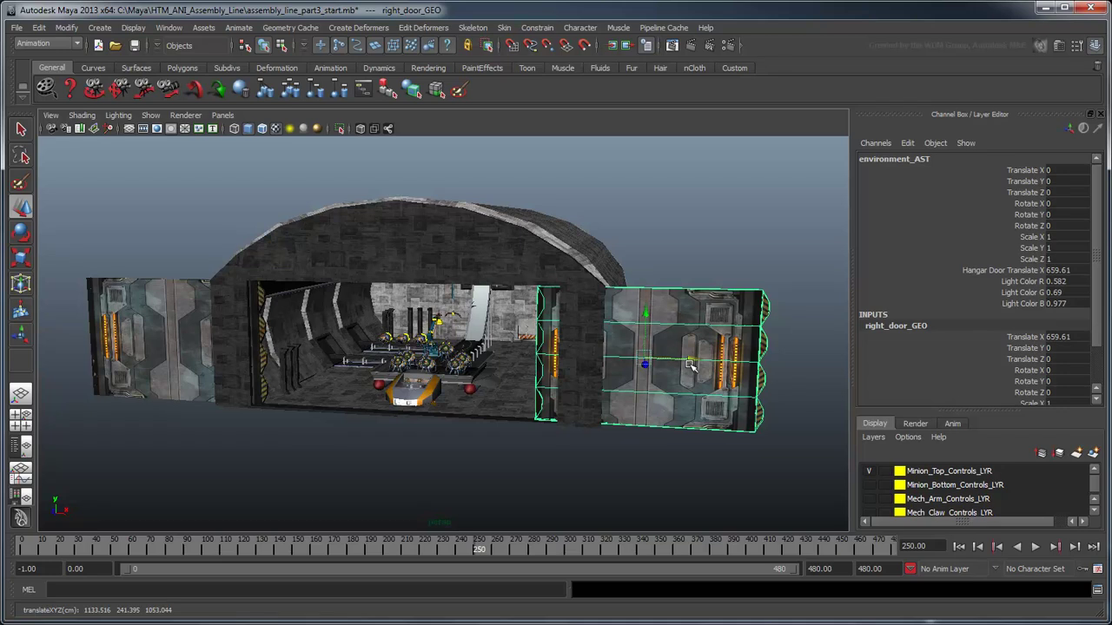
pyautogui.click(154, 330)
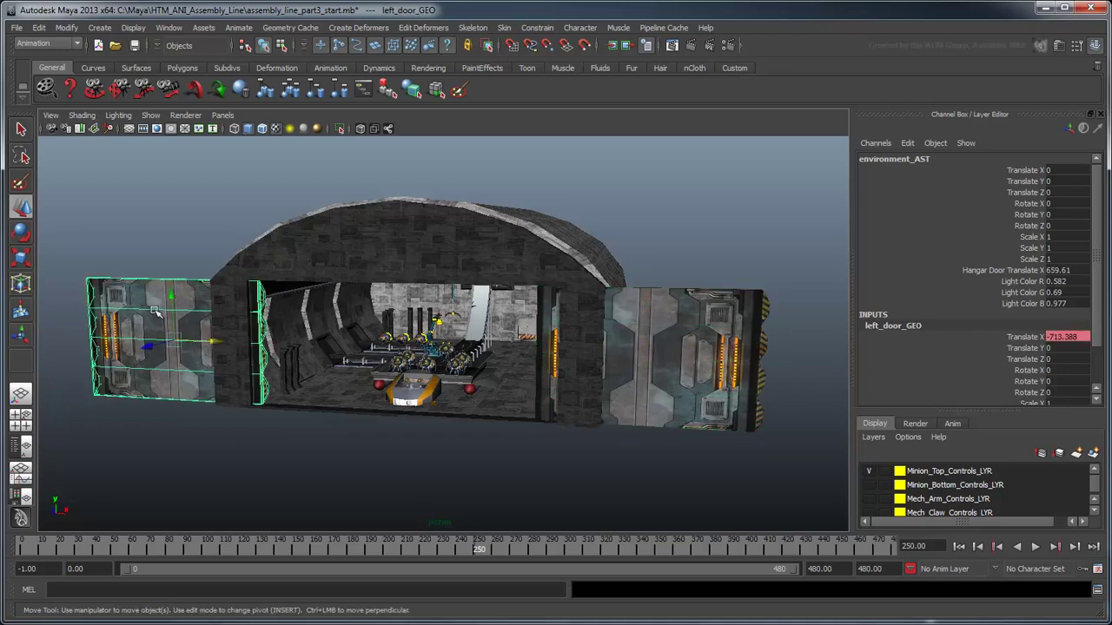
# - In the Graph Editor, make both keys on left_door_GEO's Translate X curve linear
pyautogui.click(167, 28)
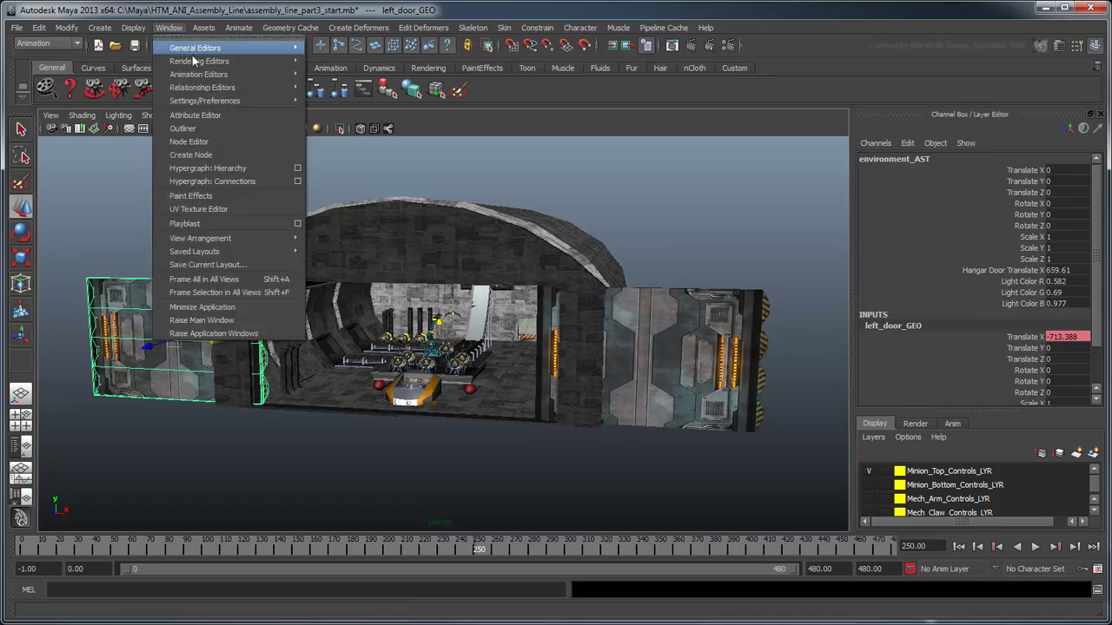
pyautogui.moveTo(198, 74)
pyautogui.click(374, 83)
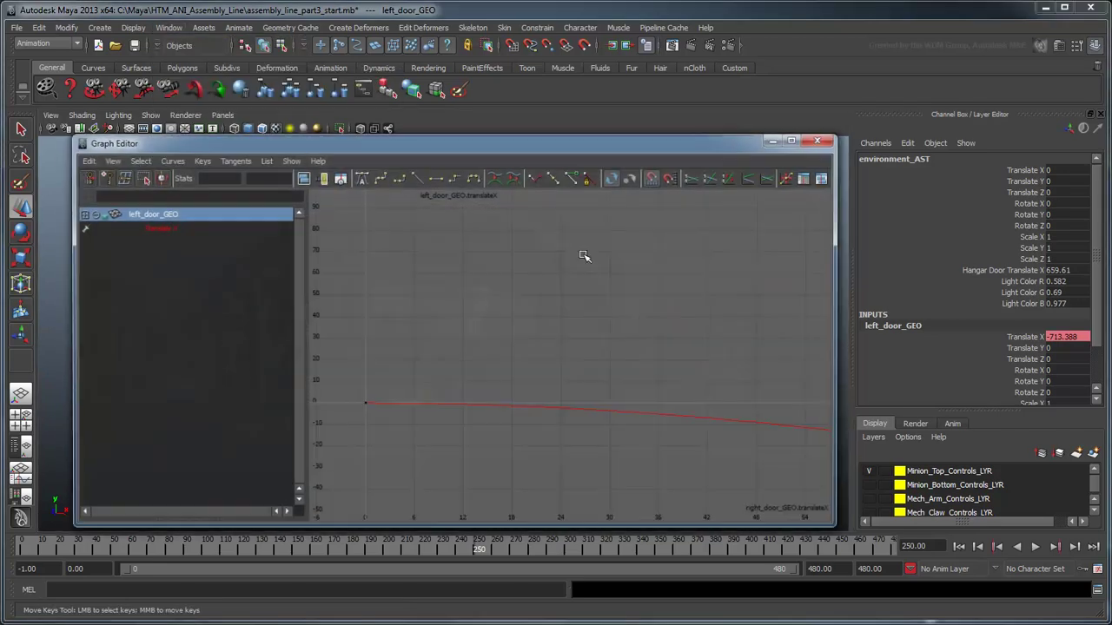
pyautogui.press('f')
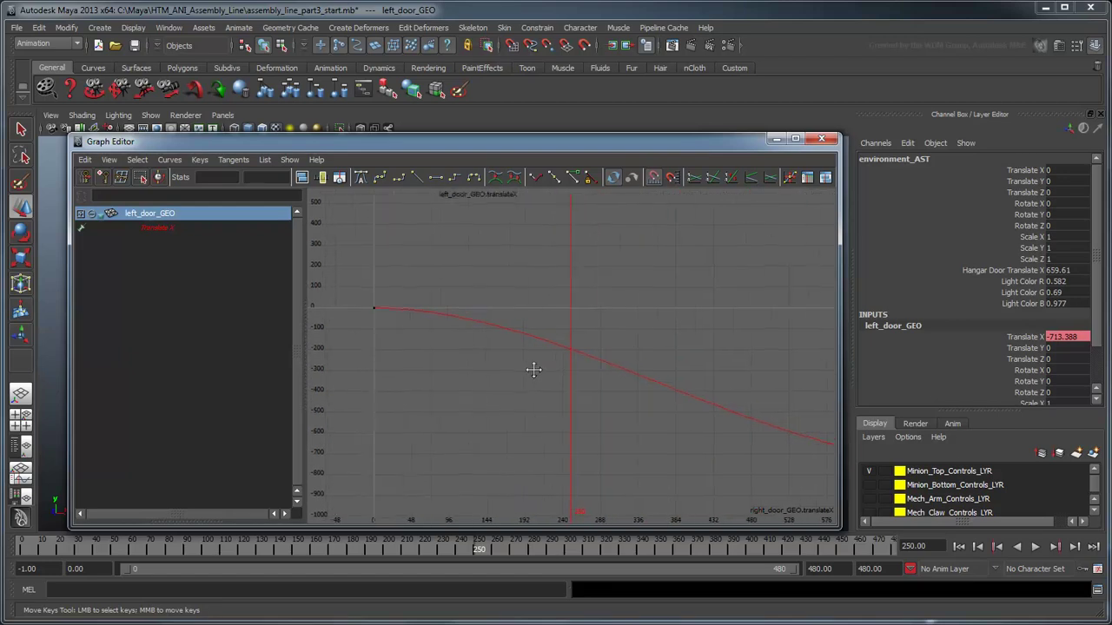
pyautogui.moveTo(385, 278); pyautogui.dragTo(800, 449)
pyautogui.click(232, 160)
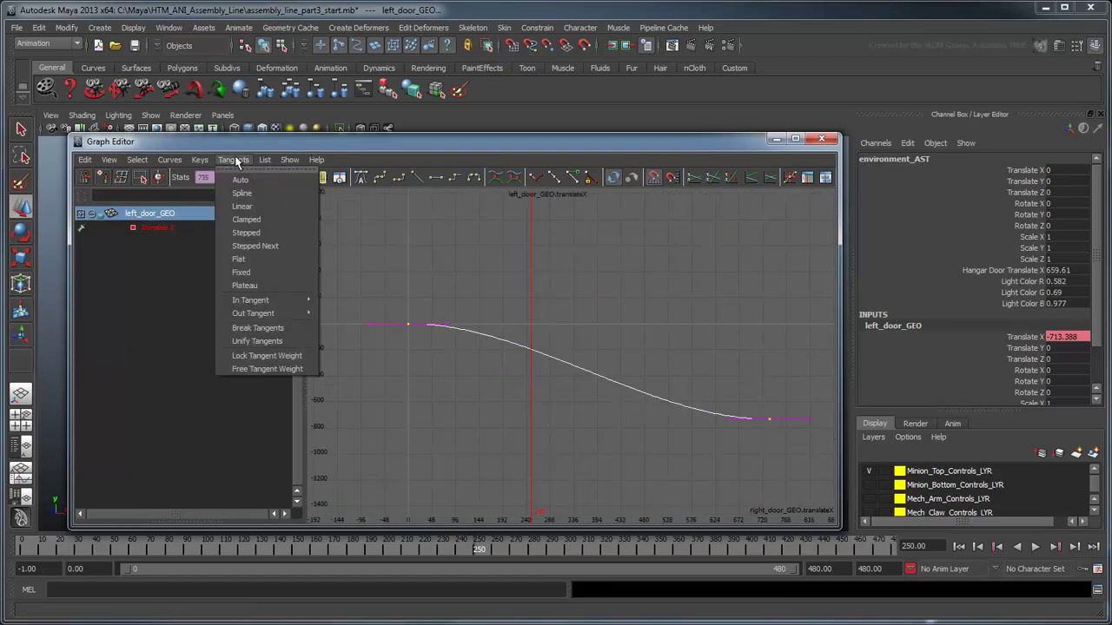
pyautogui.click(285, 206)
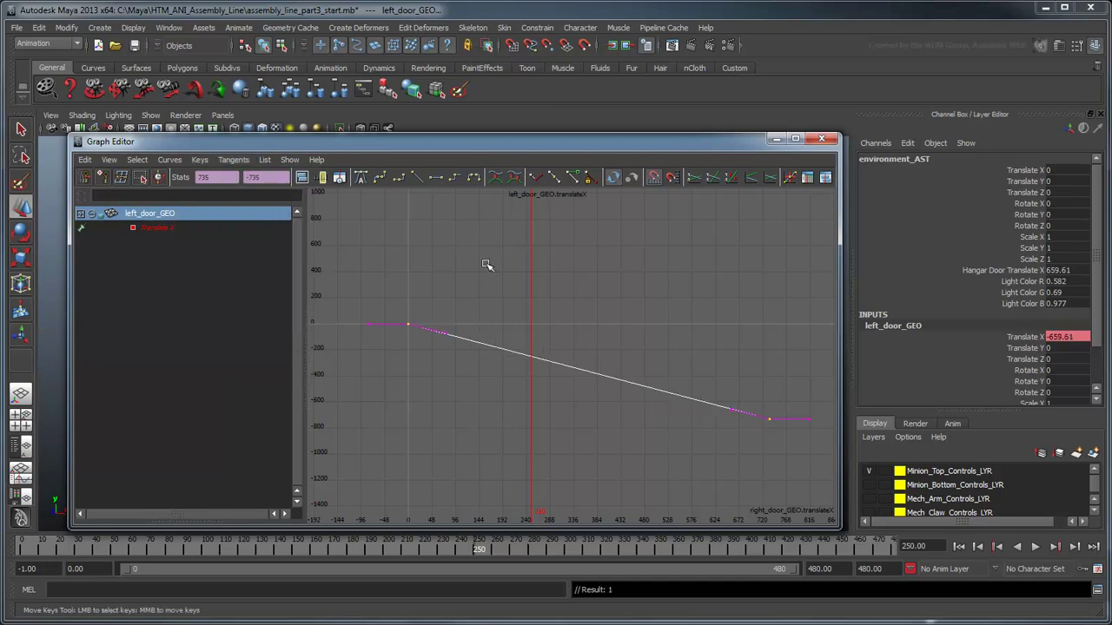
# - Key right_door_GEO's Translate X at 0 (closed) on frame 250
pyautogui.click(817, 141)
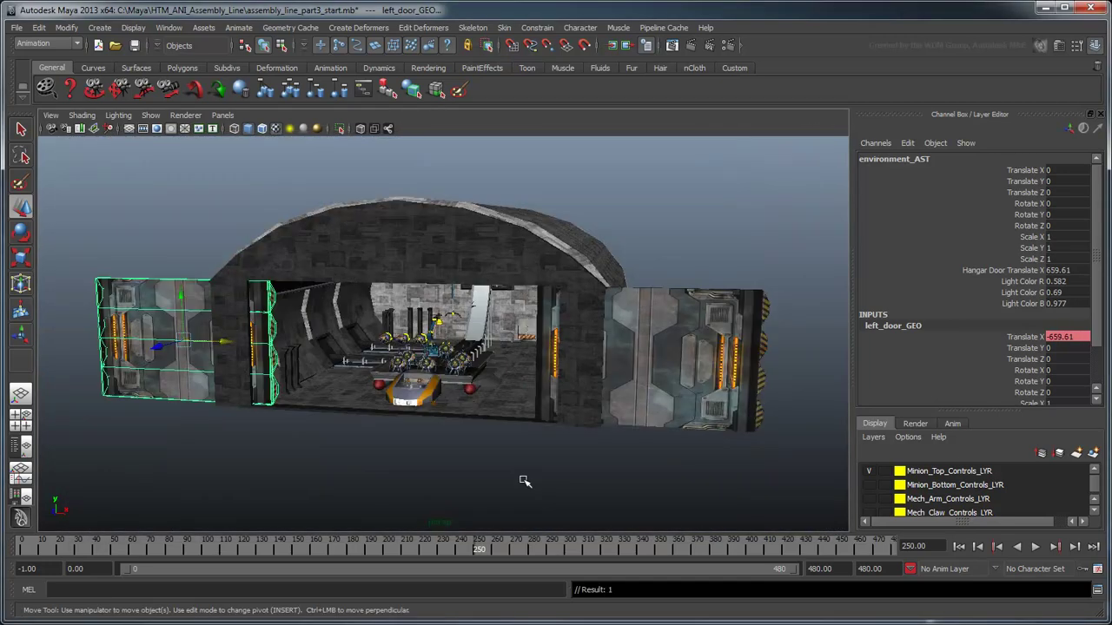
pyautogui.click(634, 396)
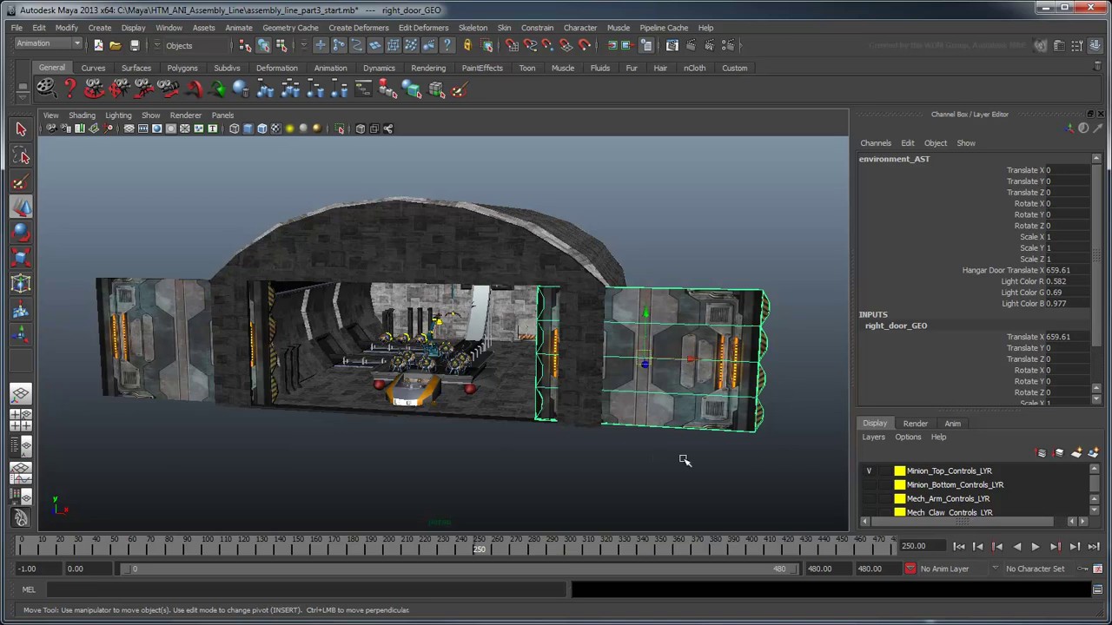
pyautogui.click(1027, 337)
pyautogui.click(1056, 337)
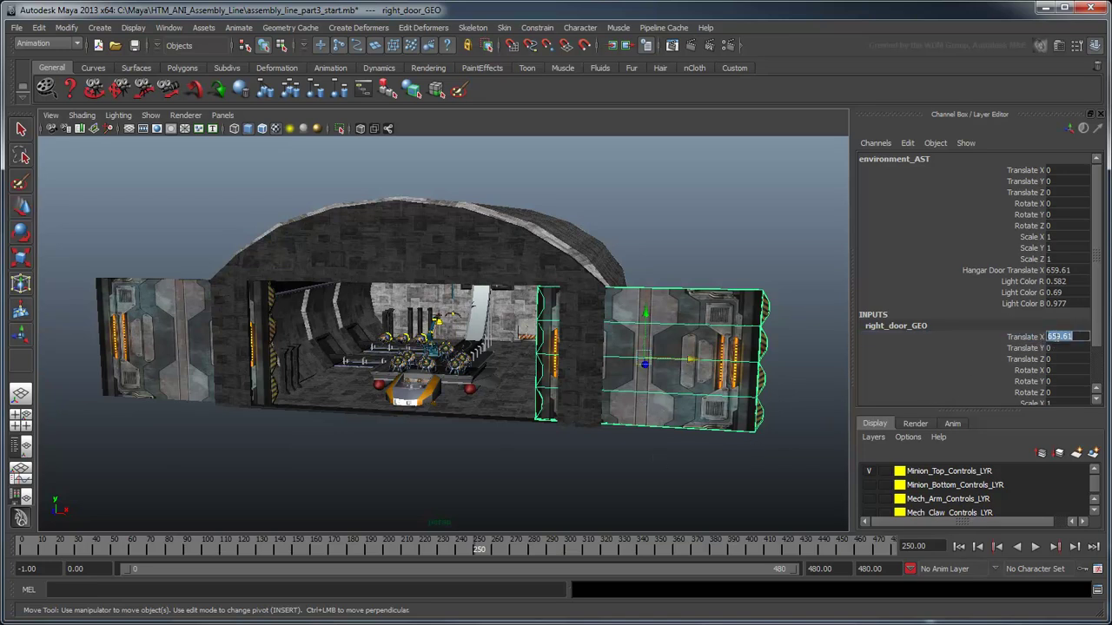
pyautogui.write('0')
pyautogui.press('Return')
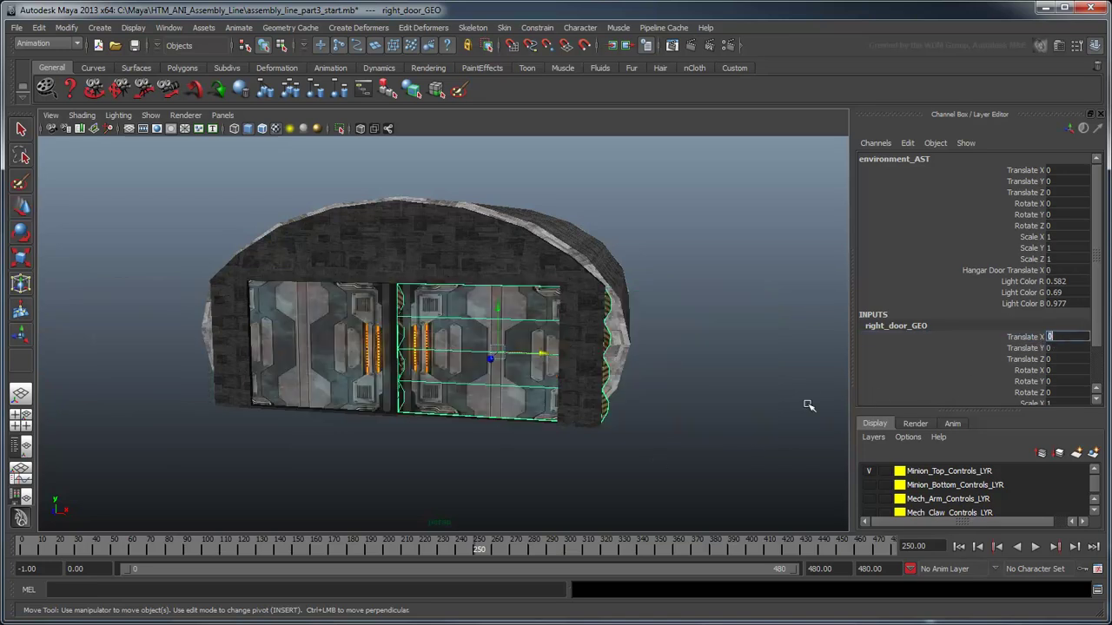
pyautogui.rightClick(1013, 337)
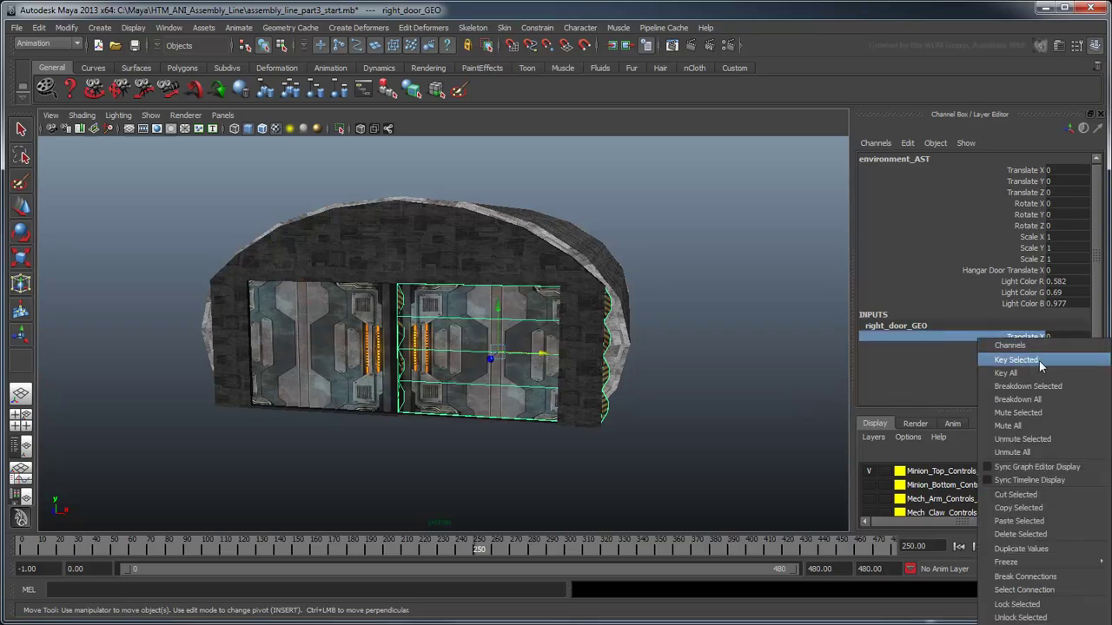
pyautogui.click(1038, 360)
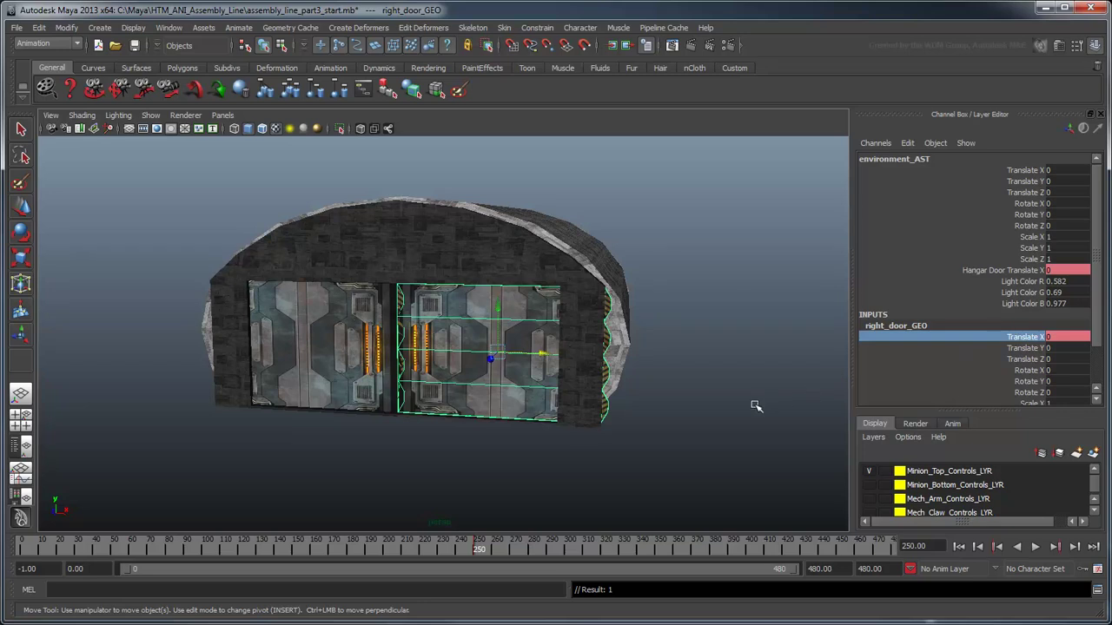
# - Move to frame 380 and set right_door_GEO's Translate X to 735
pyautogui.moveTo(477, 549); pyautogui.dragTo(710, 553)
pyautogui.click(1061, 339)
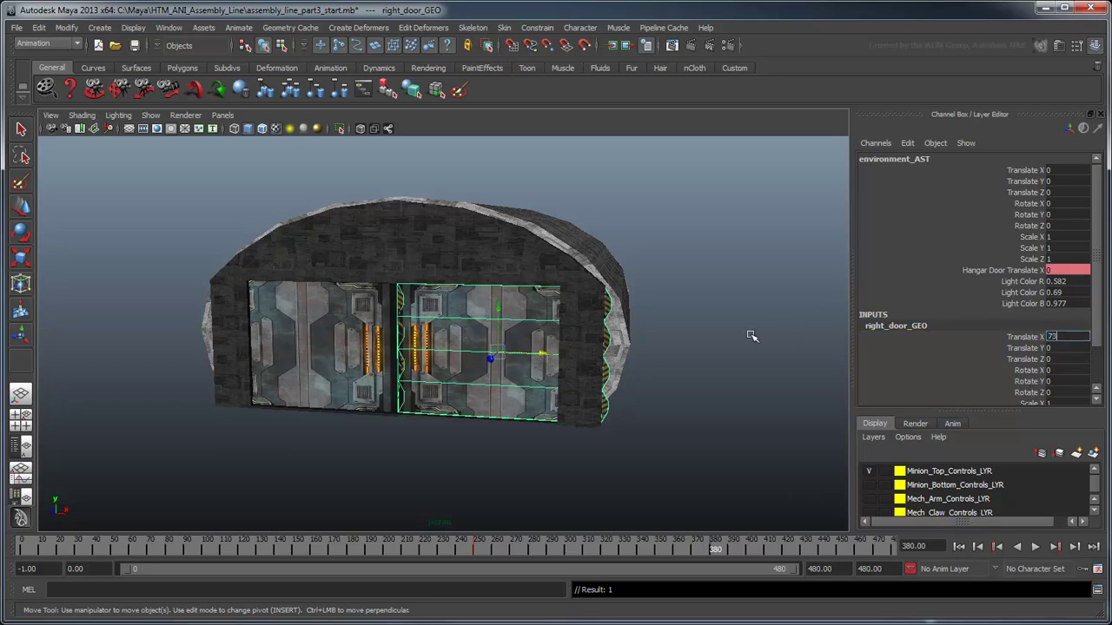
pyautogui.write('735')
pyautogui.press('Return')
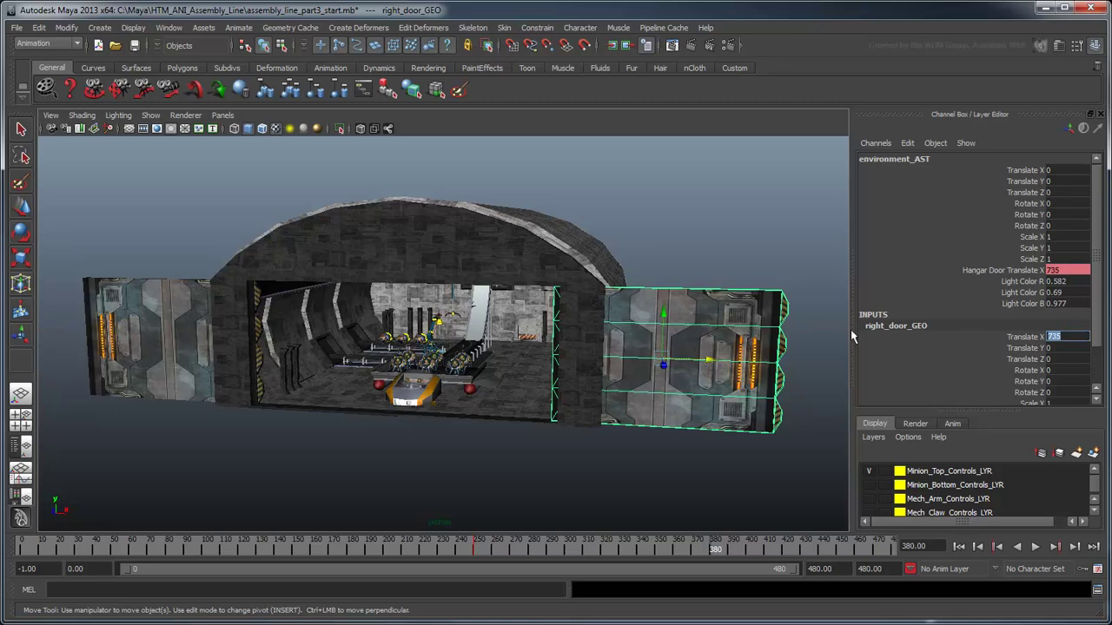
pyautogui.rightClick(1008, 342)
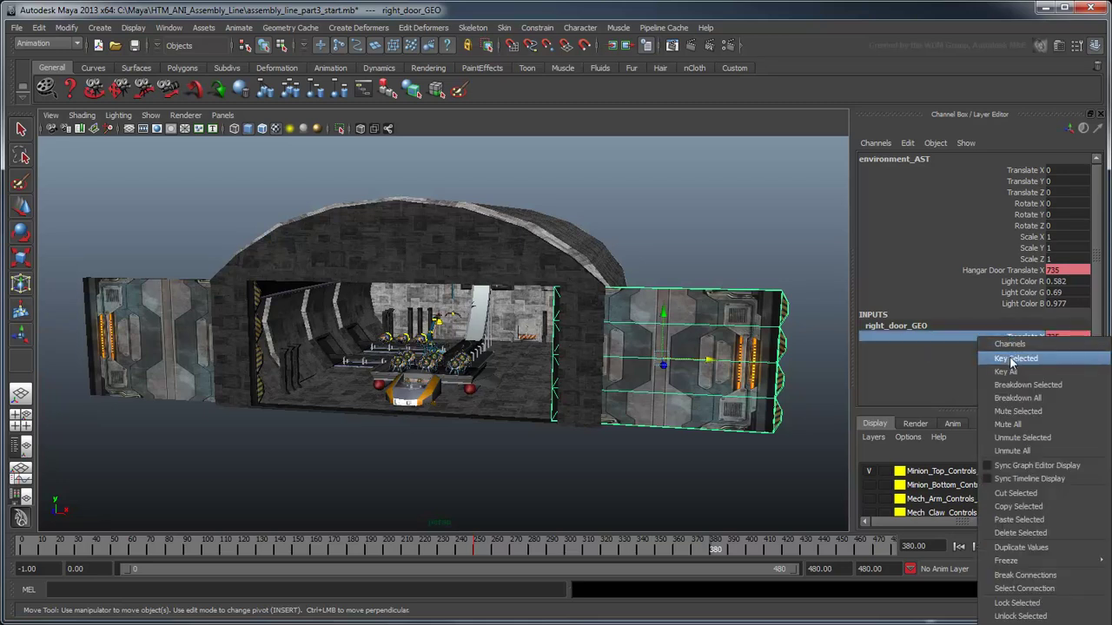
# - Key the right door open at 735 on frame 380, then play back to watch both doors open
pyautogui.click(1010, 358)
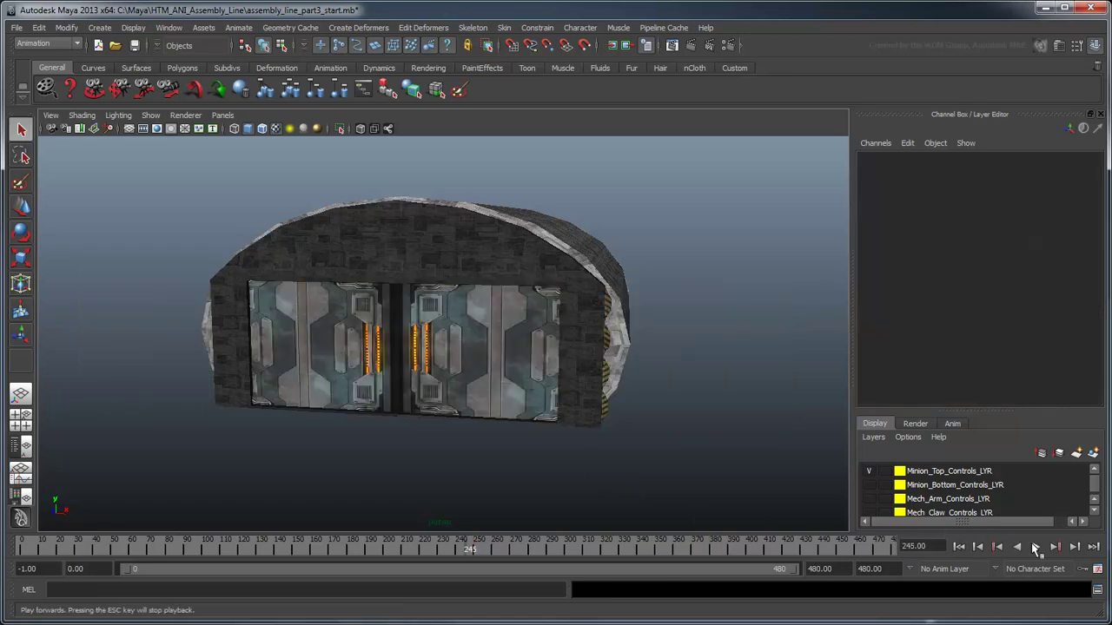
pyautogui.click(1033, 545)
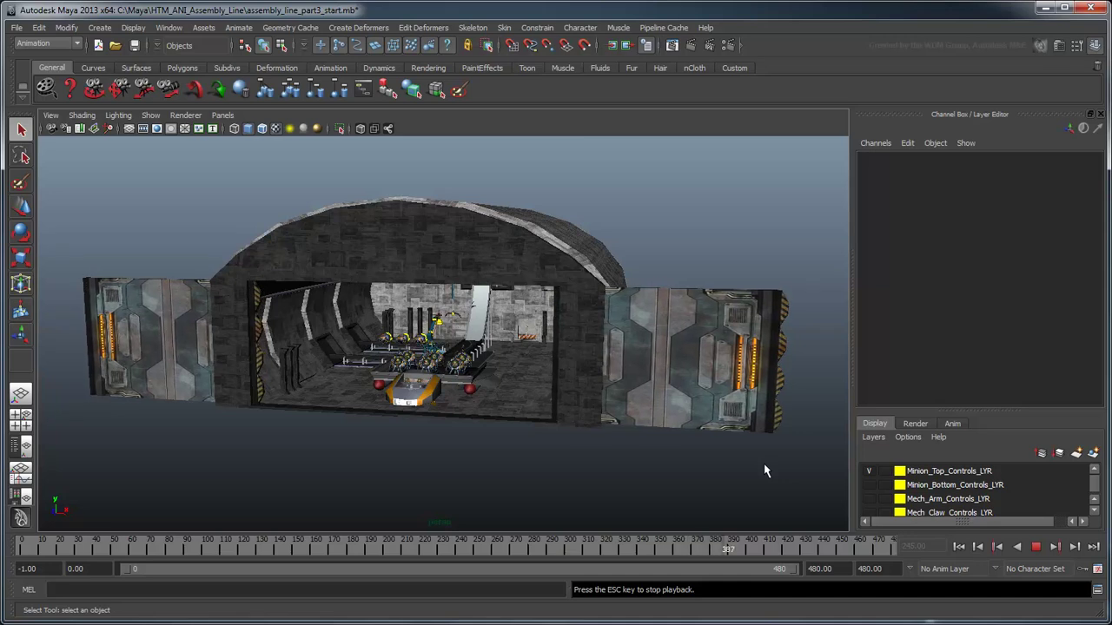
pyautogui.click(1035, 547)
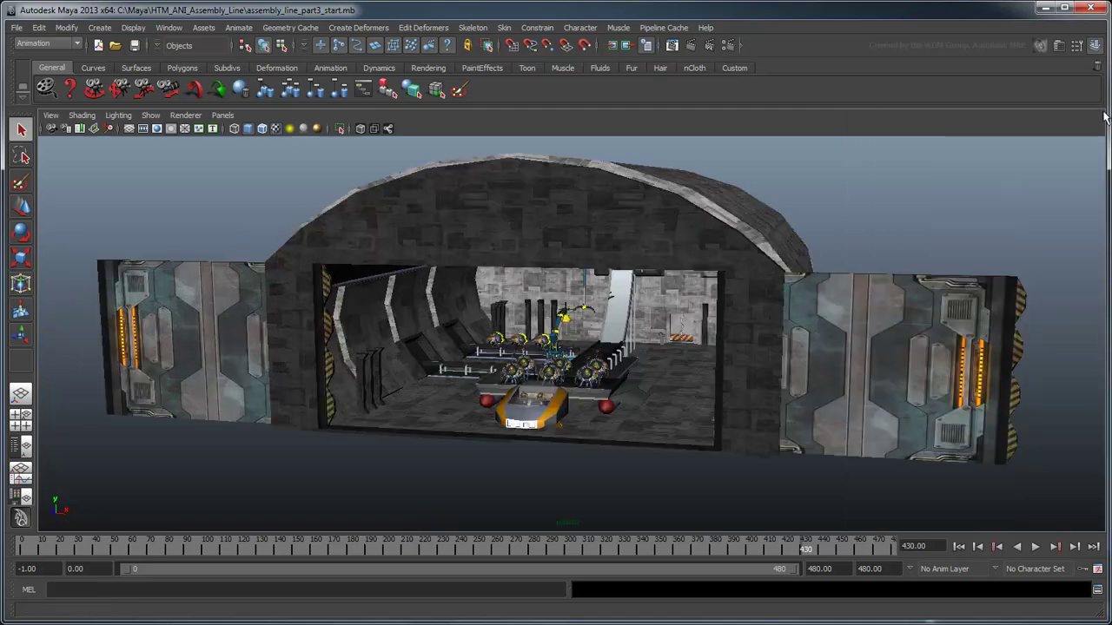
# - Hide the side panel, zoom and tilt down onto the conveyor, and play from around frame 104
pyautogui.click(1100, 114)
pyautogui.scroll(5, 680, 447)
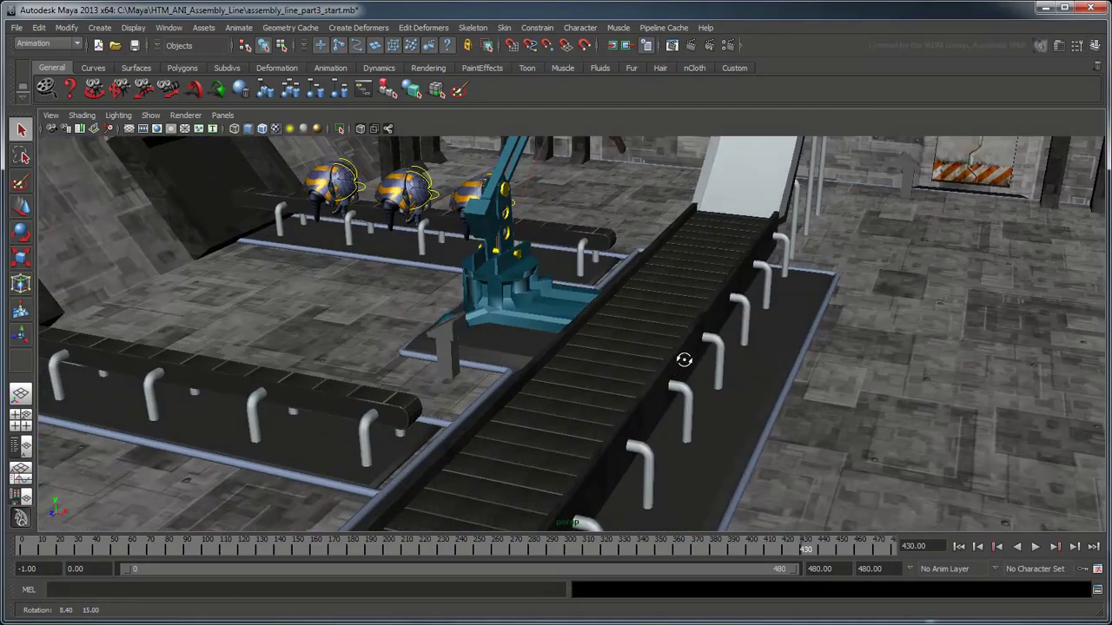
pyautogui.keyDown('alt'); pyautogui.moveTo(683, 360); pyautogui.dragTo(721, 345); pyautogui.keyUp('alt')
pyautogui.moveTo(313, 548); pyautogui.dragTo(198, 550)
pyautogui.click(1036, 546)
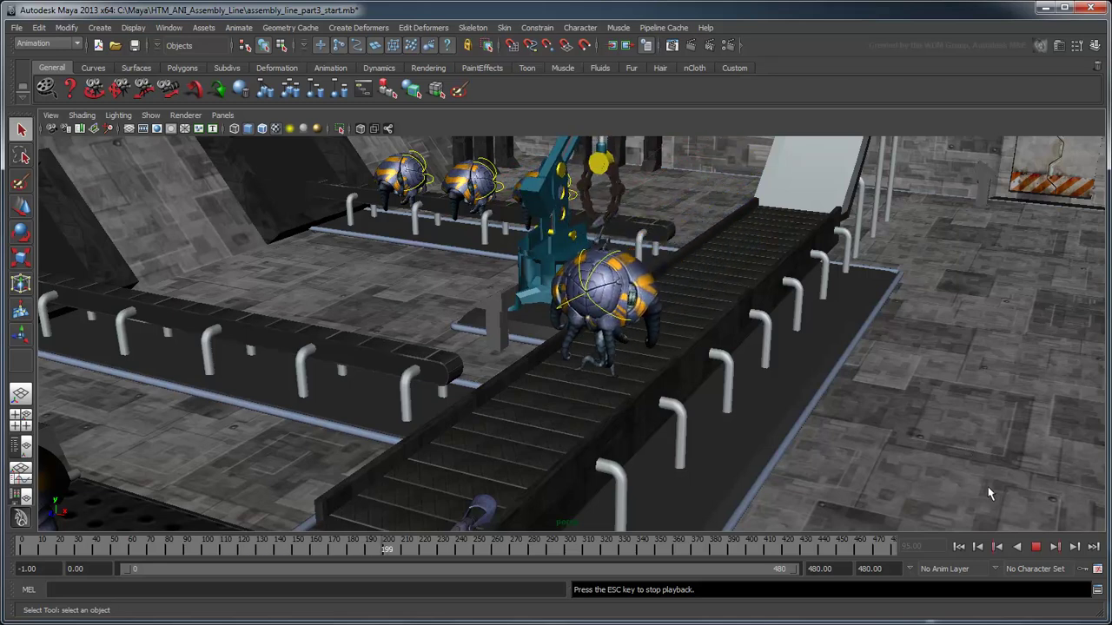
# - Stop at frame 236, clear the conveyor layer's reference toggle, and select the conveyor belt
pyautogui.click(1036, 546)
pyautogui.click(1096, 47)
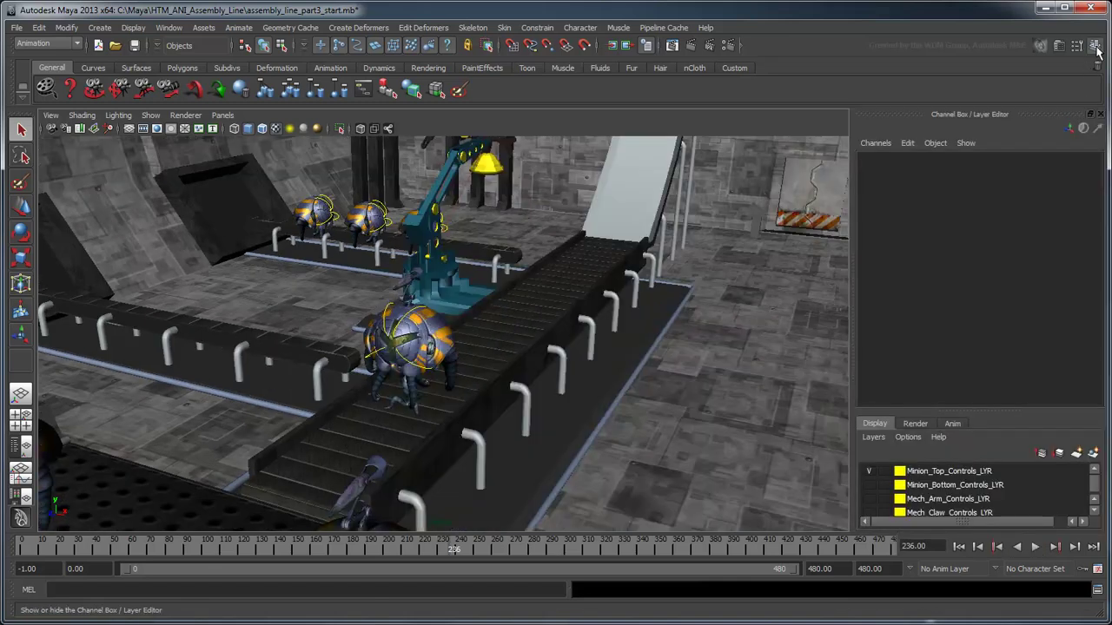
pyautogui.click(1095, 493)
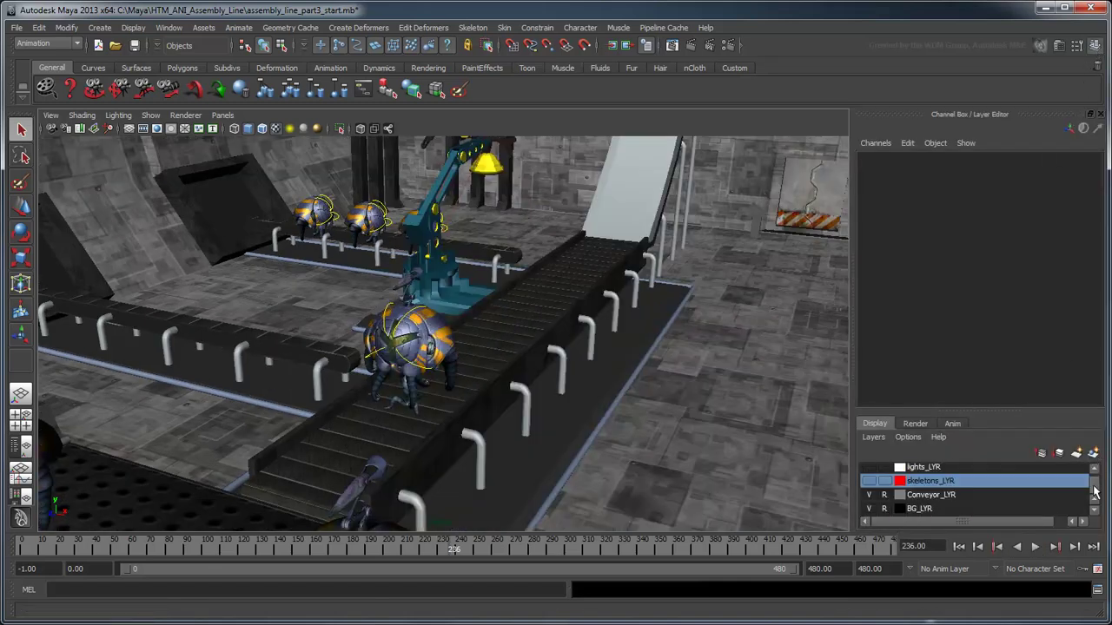
pyautogui.click(884, 508)
pyautogui.click(1100, 113)
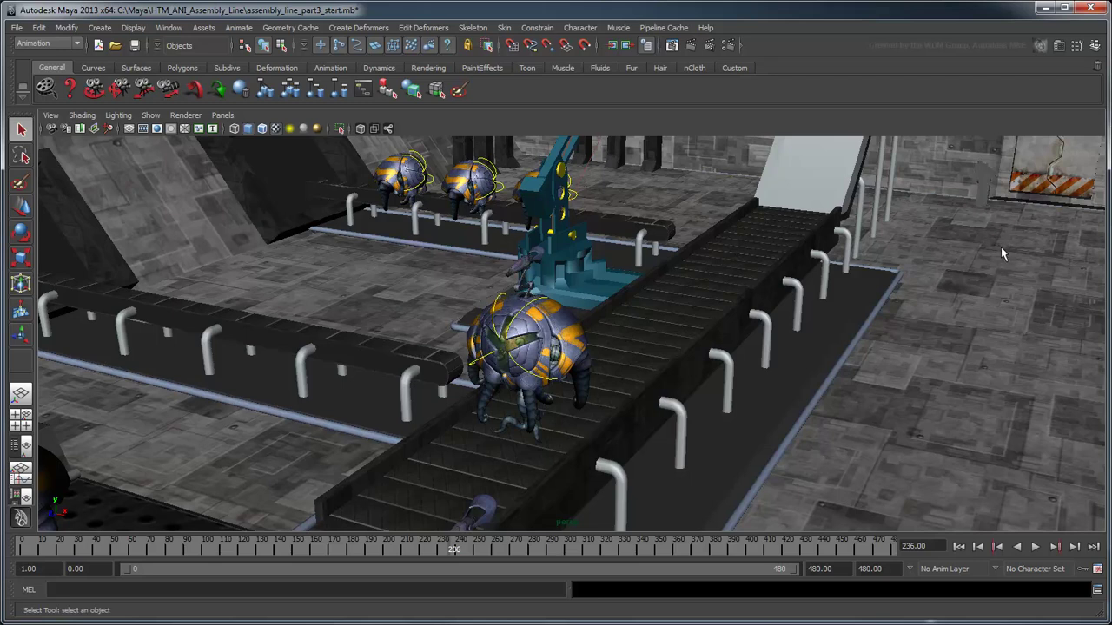
pyautogui.click(721, 292)
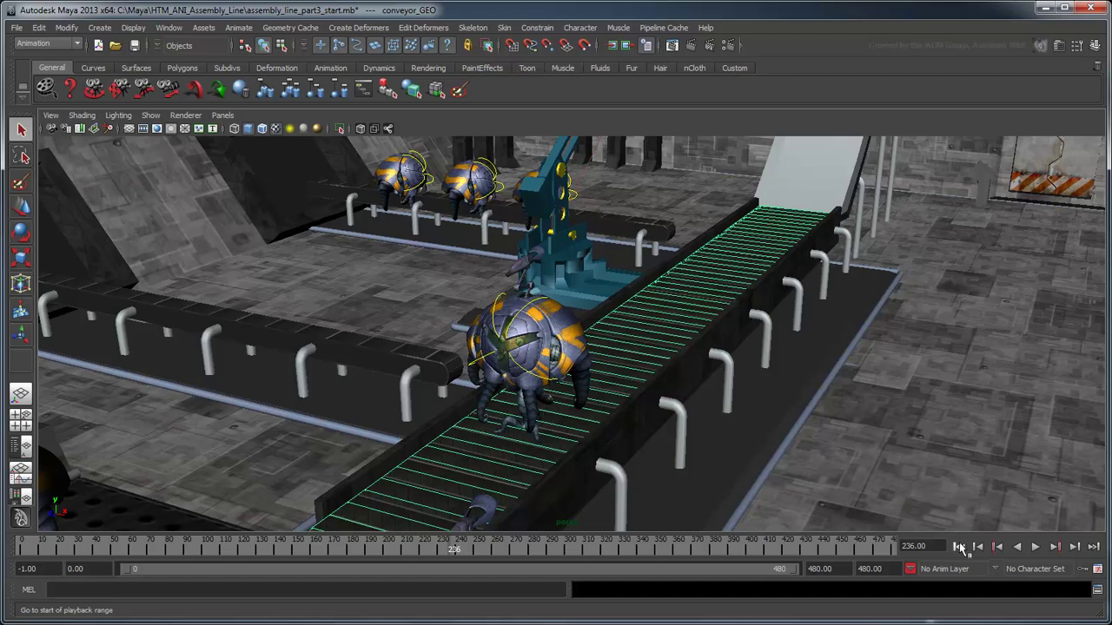
# - Go to frame 0 and open file1, the Color texture of conveyor_MAT, in the Attribute Editor
pyautogui.click(959, 546)
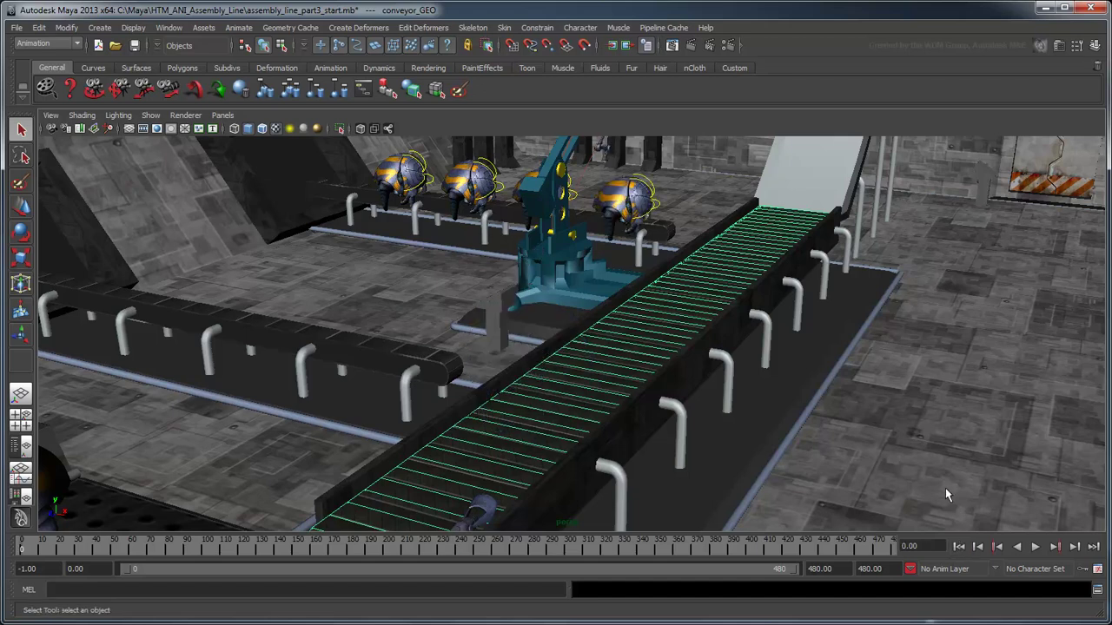
pyautogui.click(1057, 47)
pyautogui.click(1096, 155)
pyautogui.click(1096, 155)
pyautogui.click(1096, 155)
pyautogui.click(1096, 156)
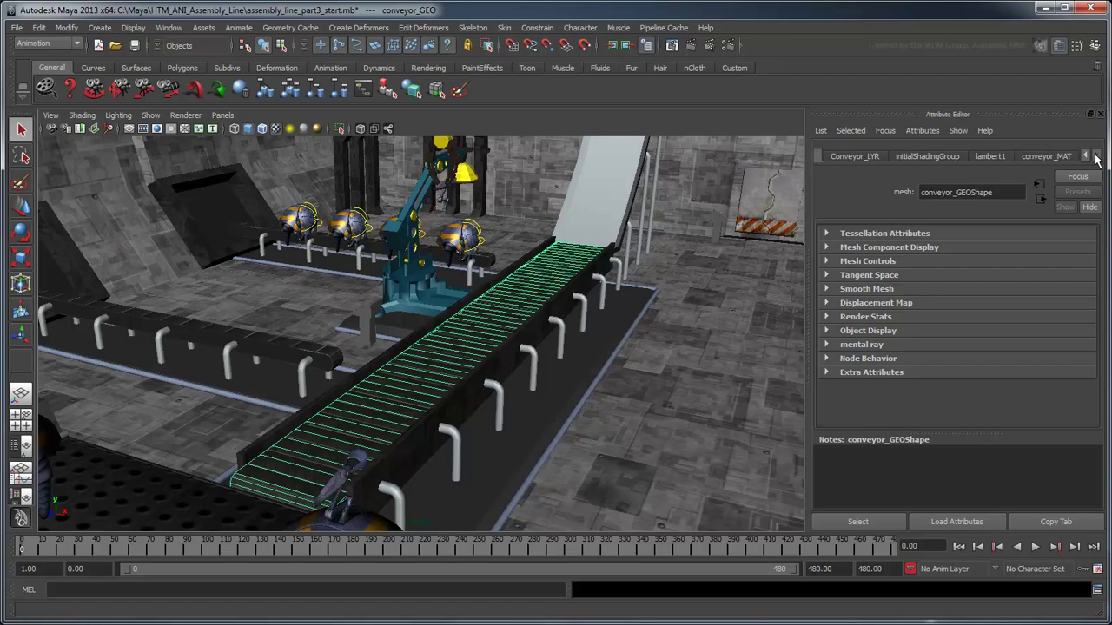
pyautogui.click(1058, 156)
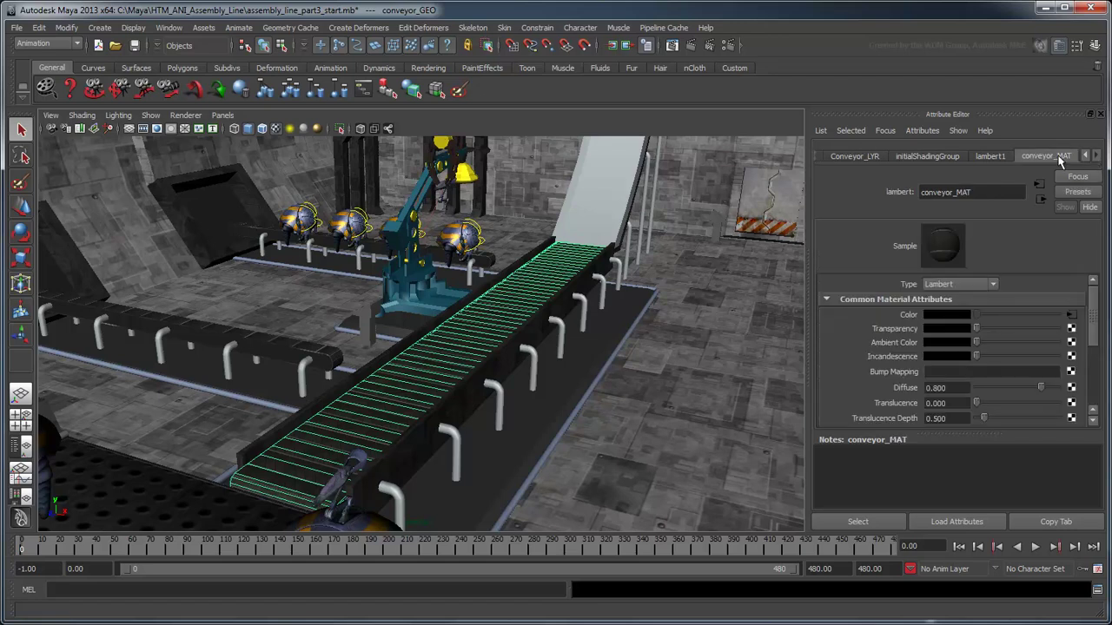
pyautogui.click(1071, 316)
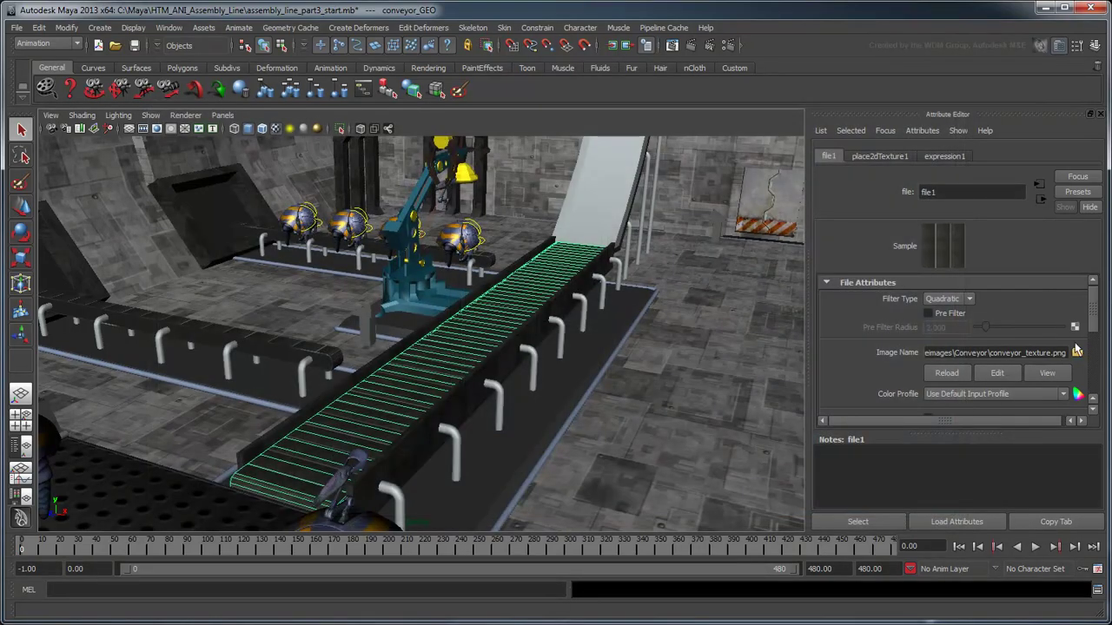
# - Load conveyor_texture.000 from the Conveyor folder into file1, listing All Files
pyautogui.click(1077, 352)
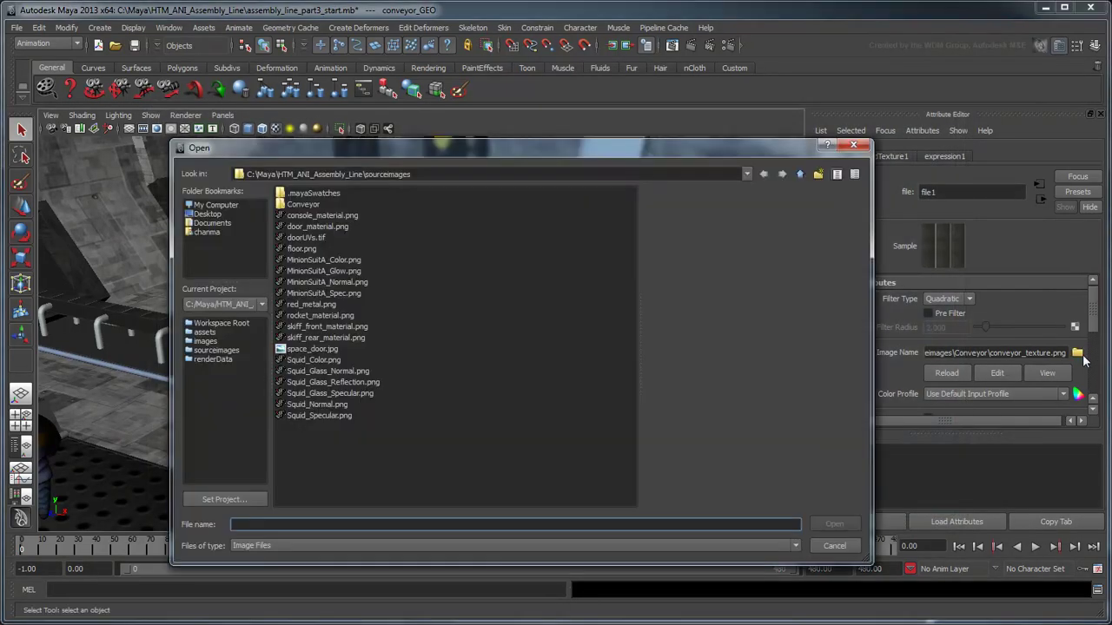
pyautogui.doubleClick(321, 206)
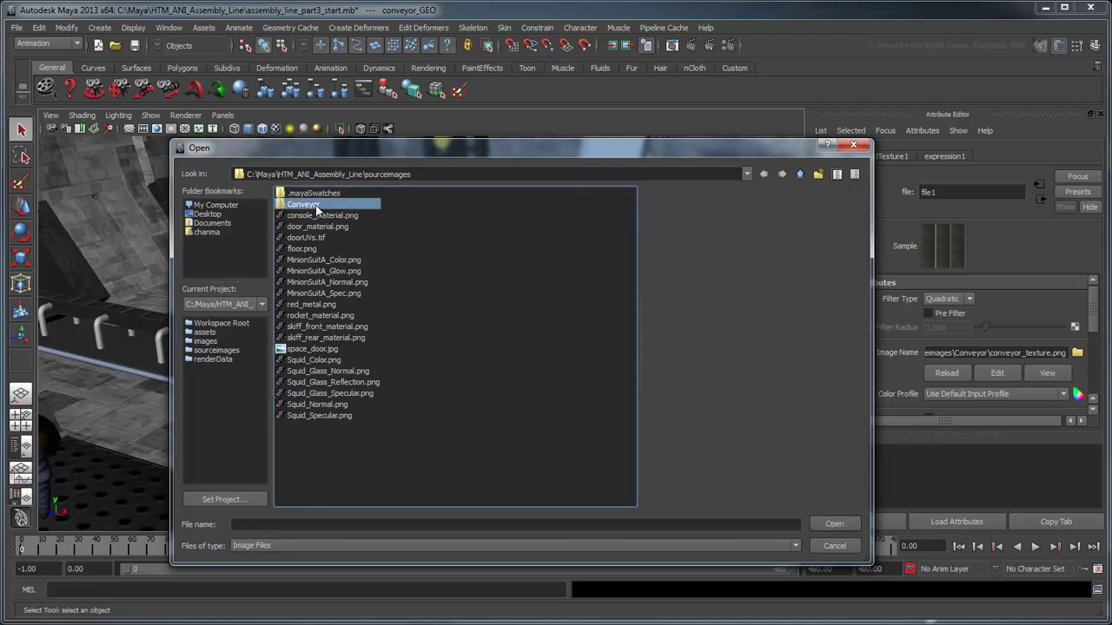
pyautogui.click(465, 546)
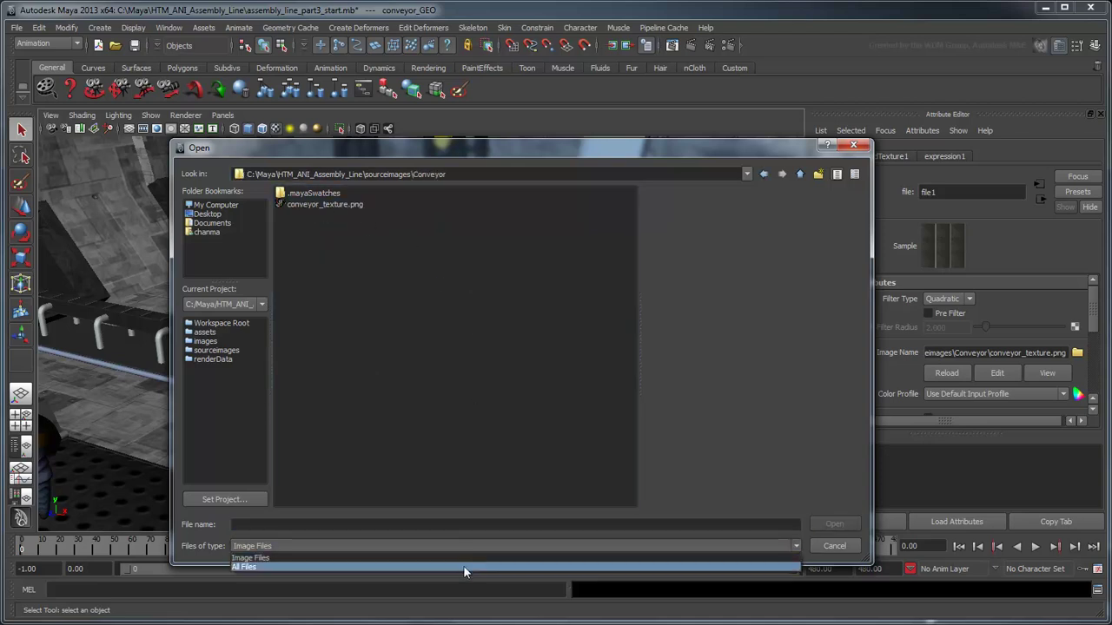
pyautogui.click(463, 567)
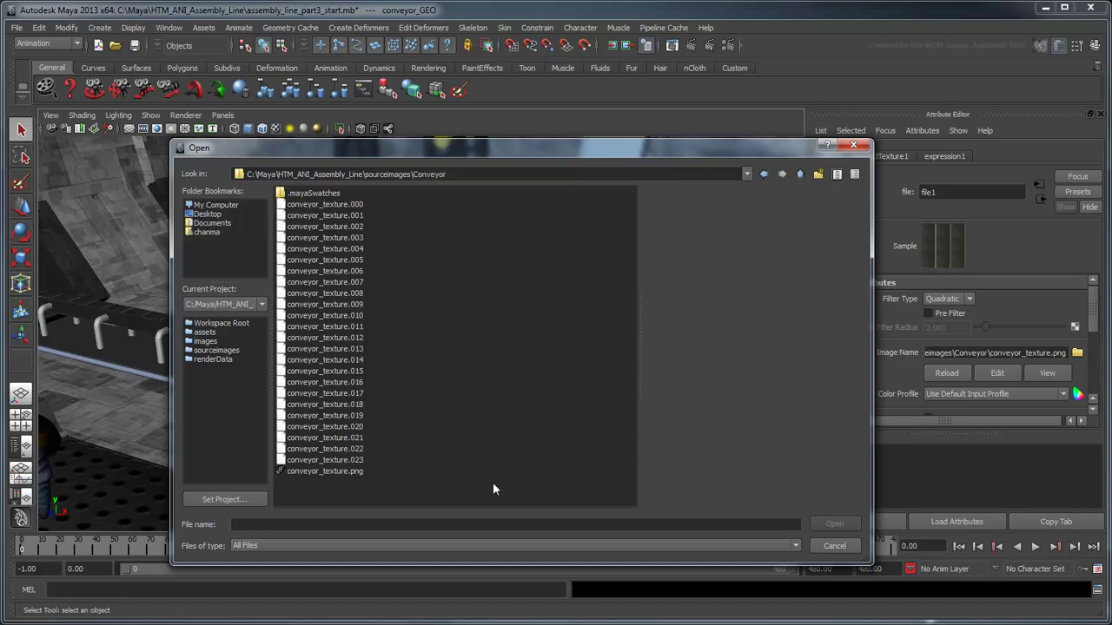
pyautogui.click(322, 205)
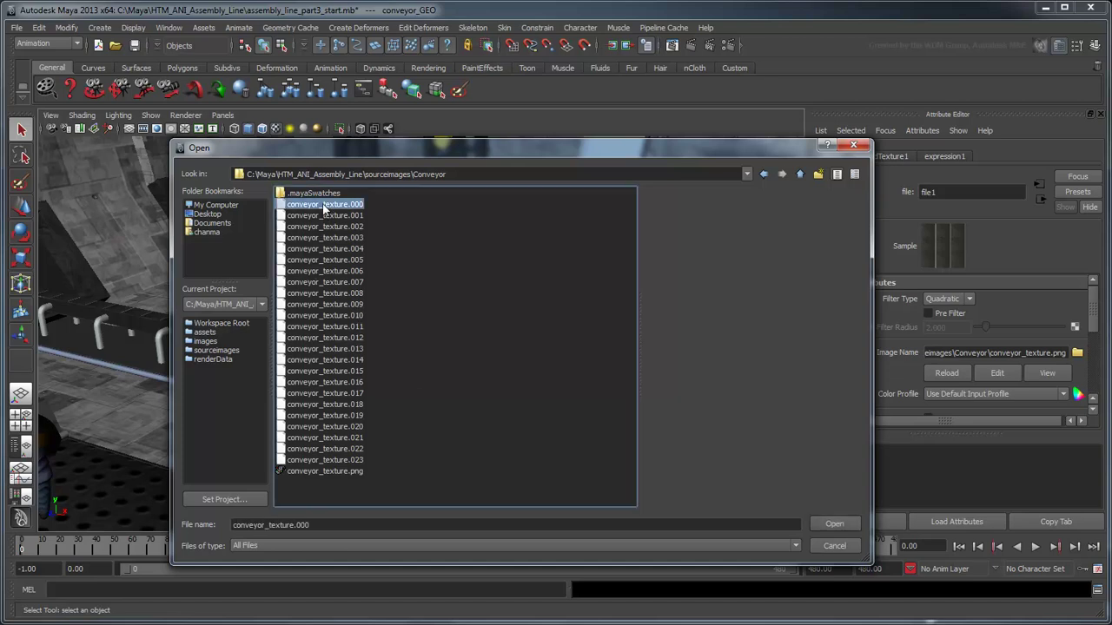
pyautogui.click(832, 524)
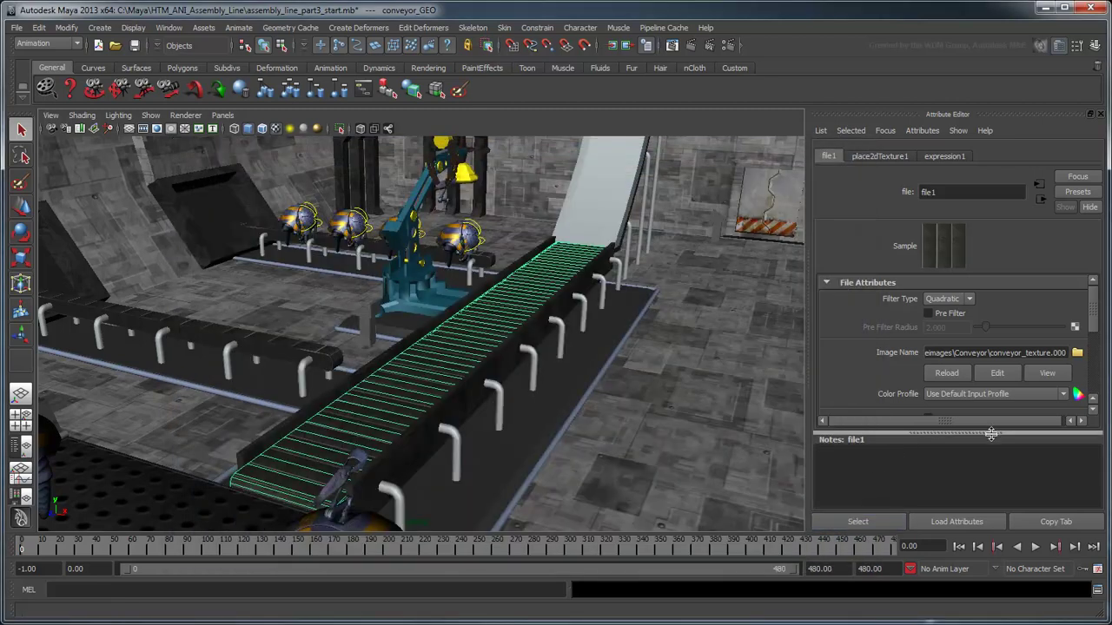
# - Enable Use Image Sequence on file1 and deselect the conveyor belt
pyautogui.moveTo(991, 436); pyautogui.dragTo(998, 504)
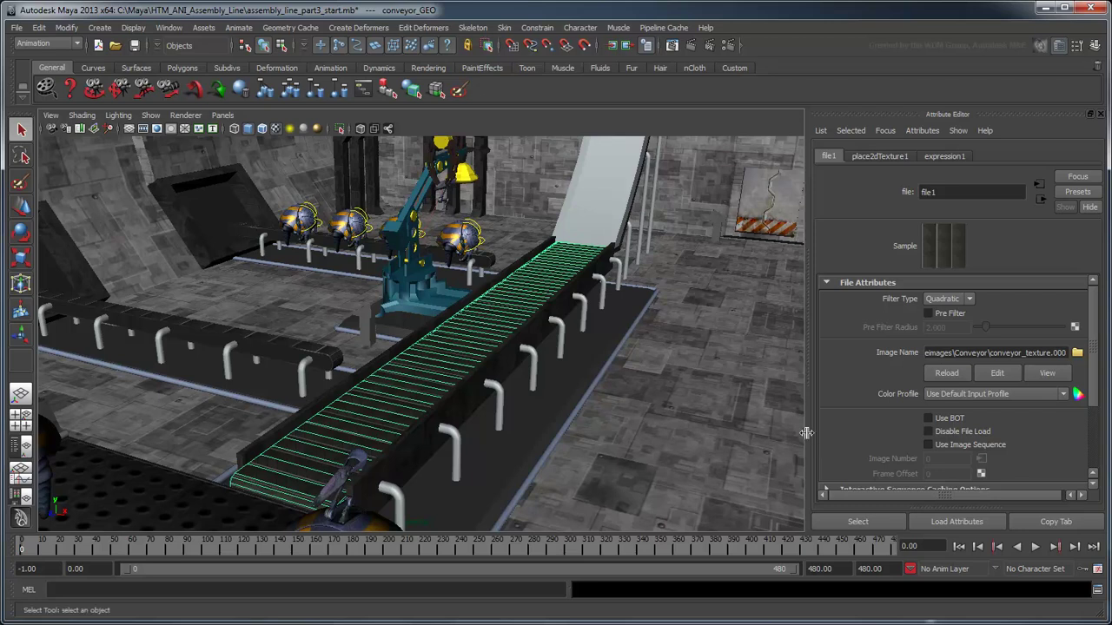
pyautogui.click(998, 446)
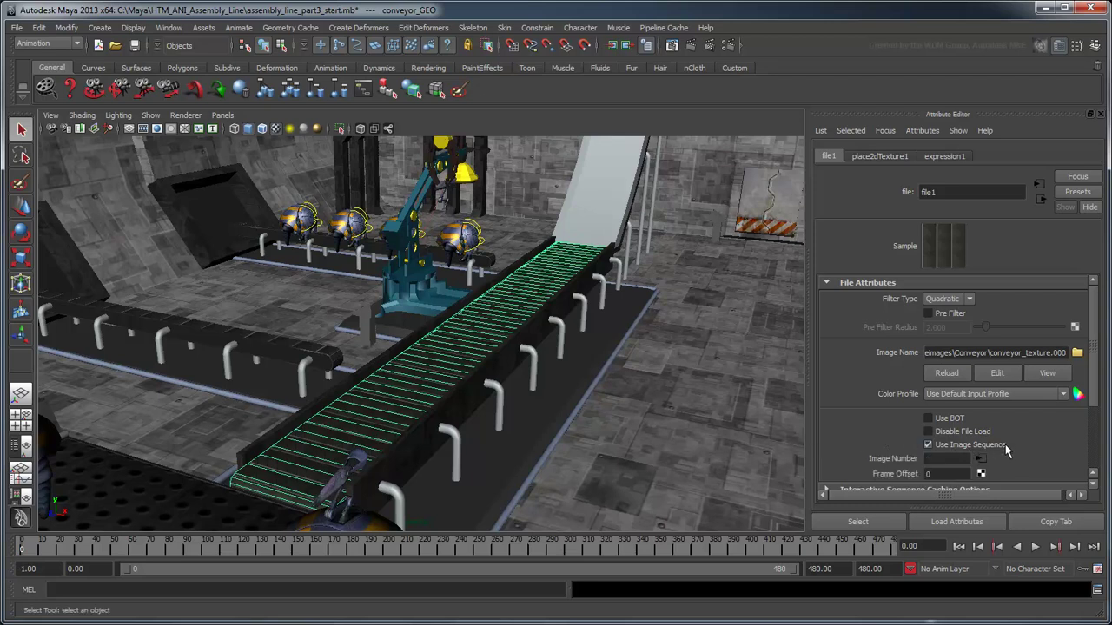
pyautogui.click(692, 420)
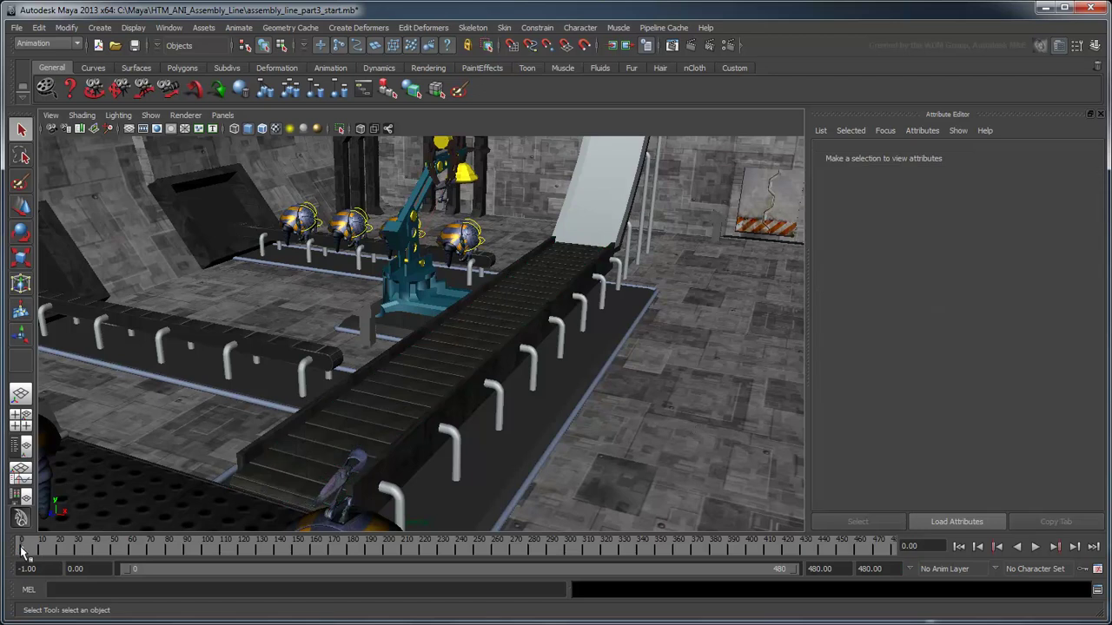
# - Play back with Alt+V, then replay from about frame 23 and stop at frame 24
pyautogui.hotkey('alt', 'v')
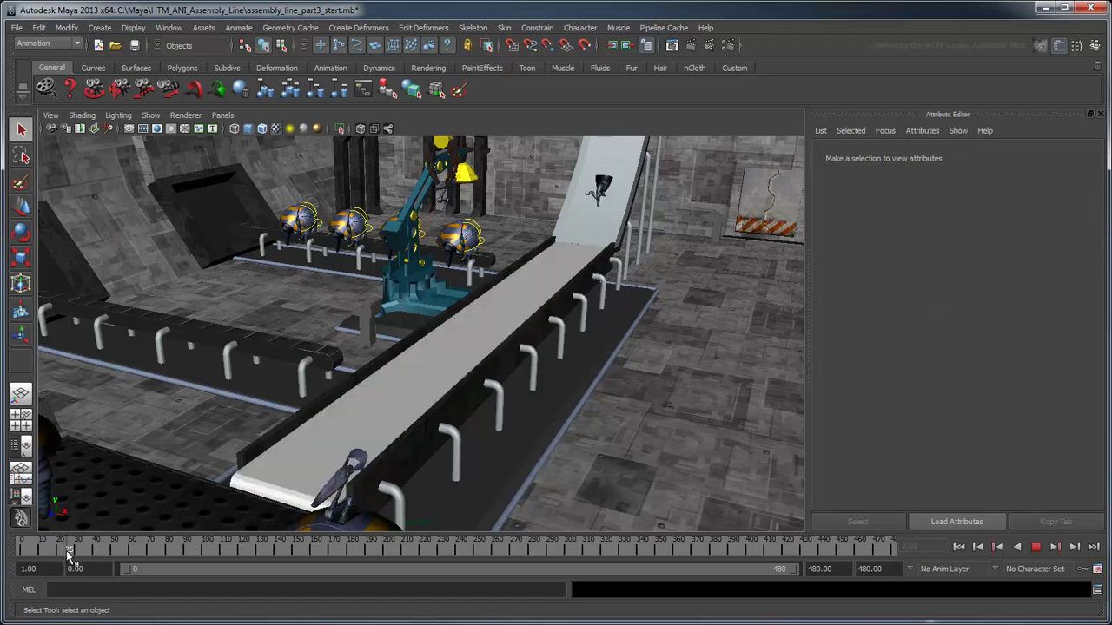
pyautogui.hotkey('alt', 'v')
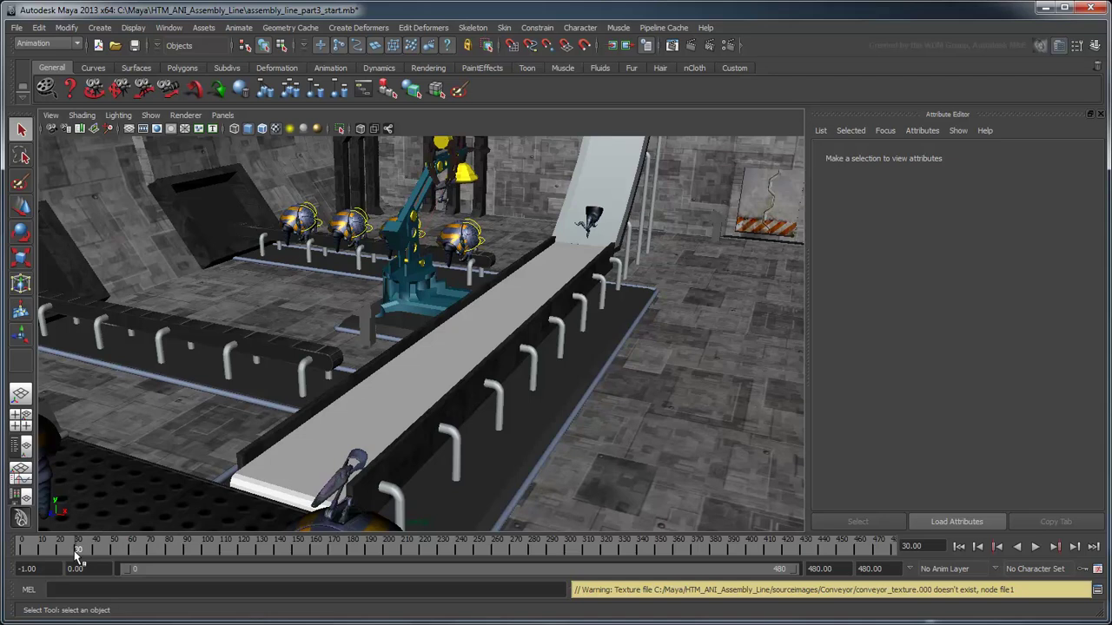
pyautogui.click(62, 551)
pyautogui.hotkey('alt', 'v')
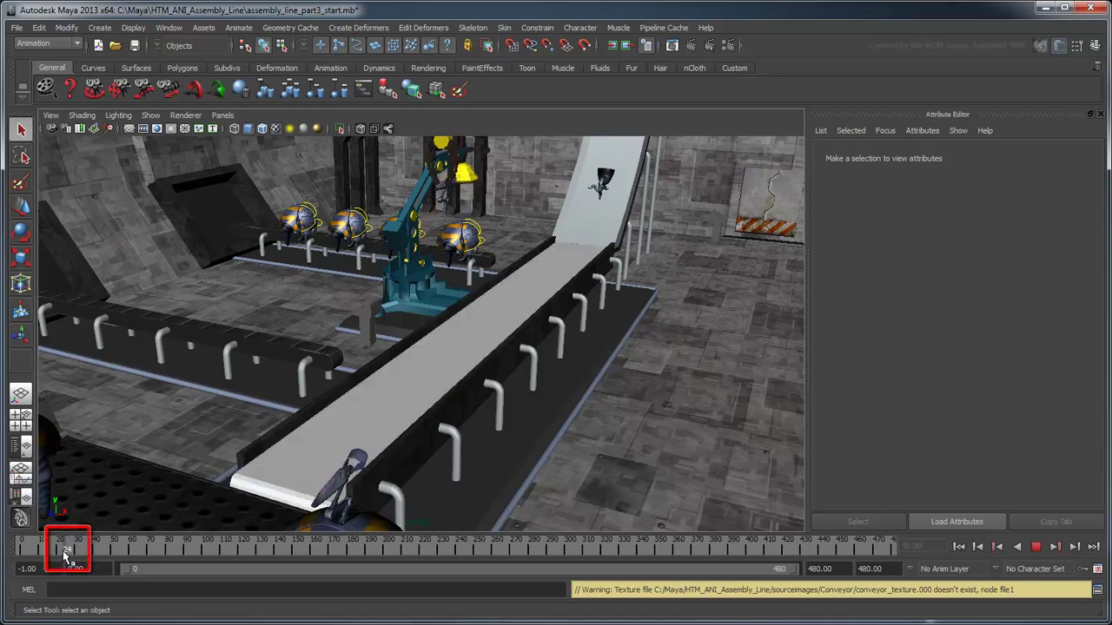
pyautogui.hotkey('alt', 'v')
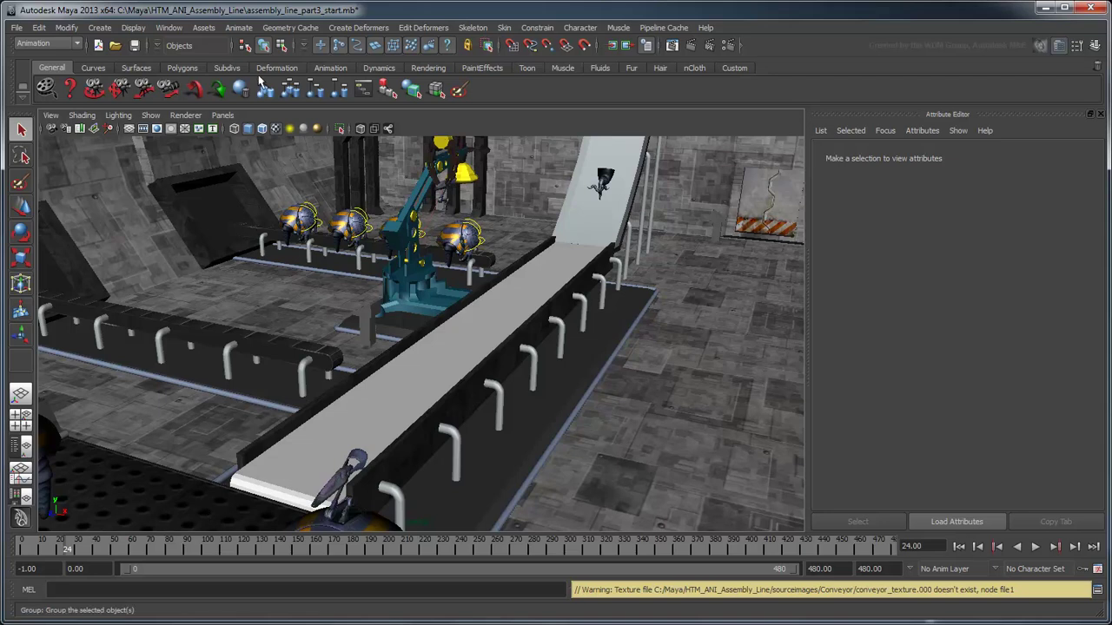
# - In the Expression Editor, change expression1 to file1.frameExtension=frame%24
pyautogui.click(171, 28)
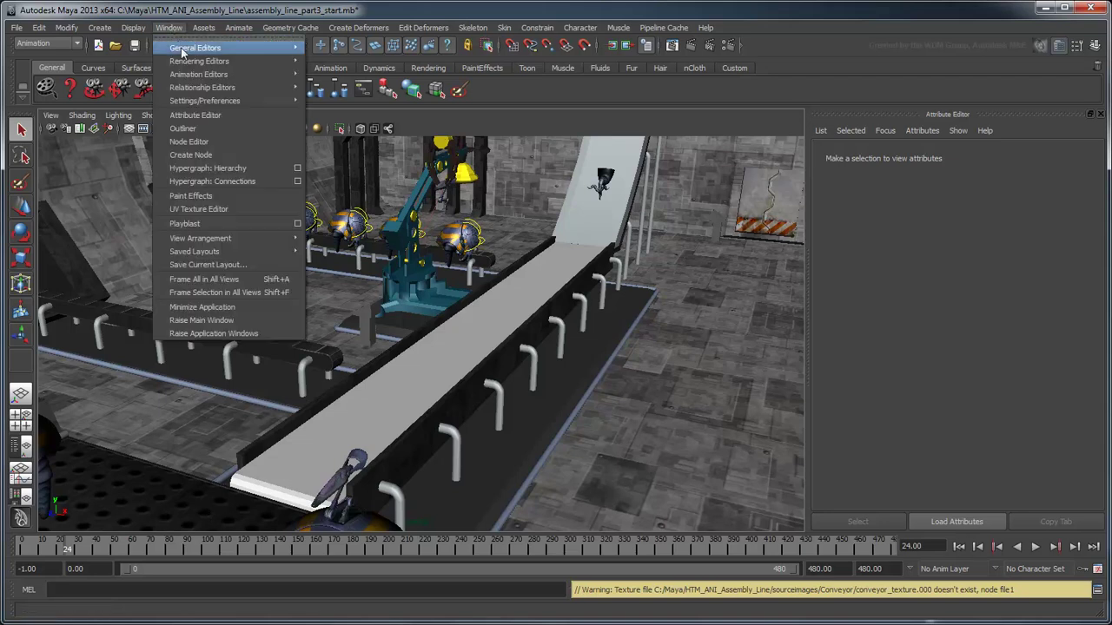
pyautogui.moveTo(252, 75)
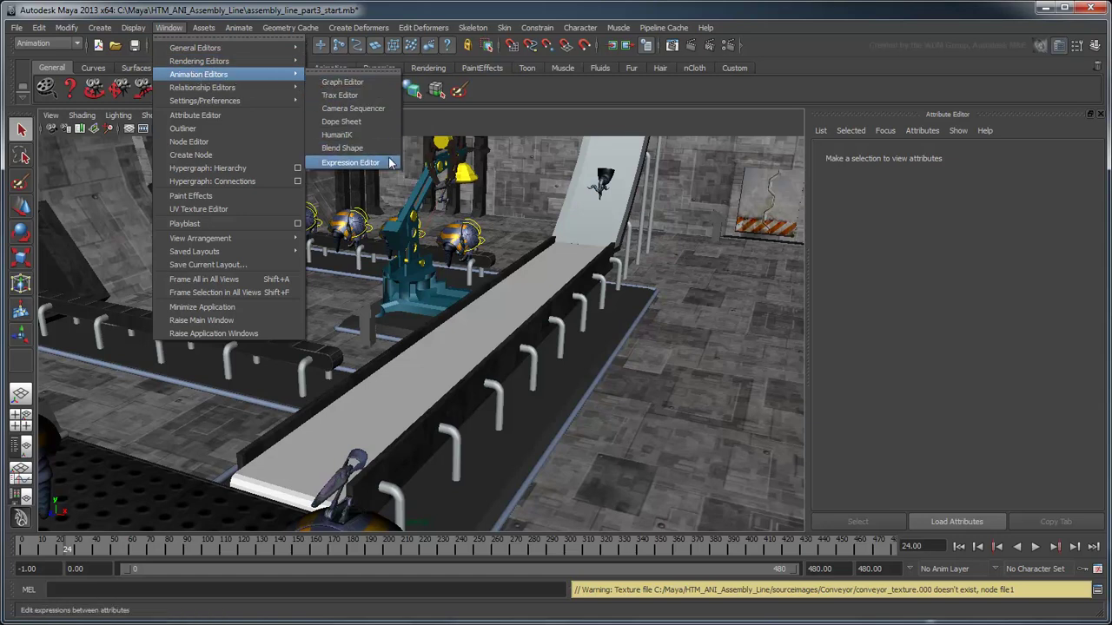
pyautogui.click(350, 162)
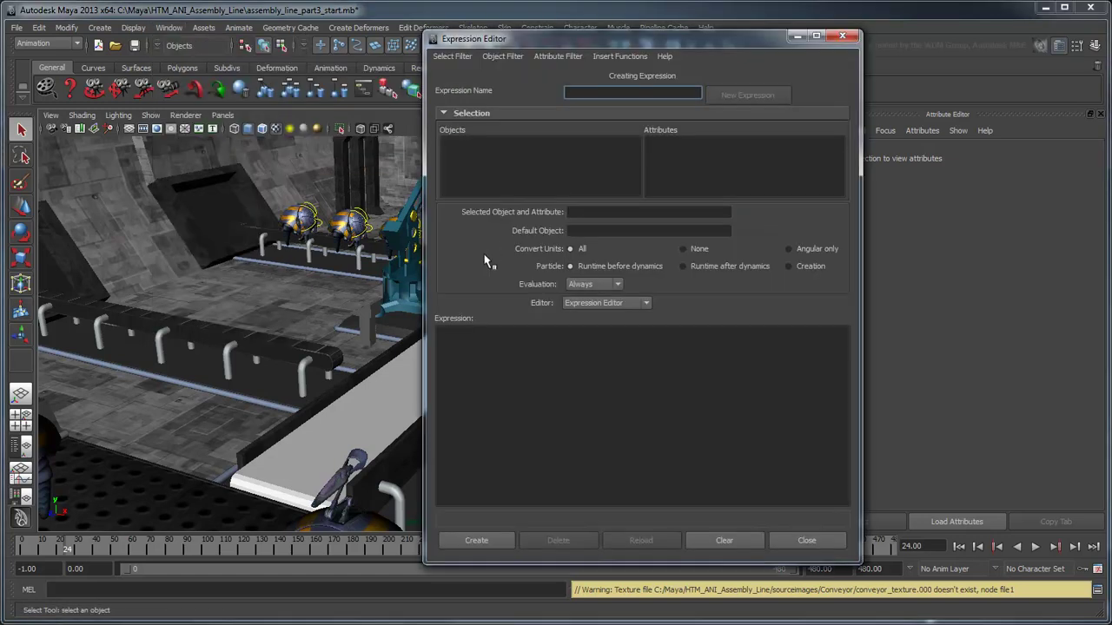
pyautogui.click(451, 55)
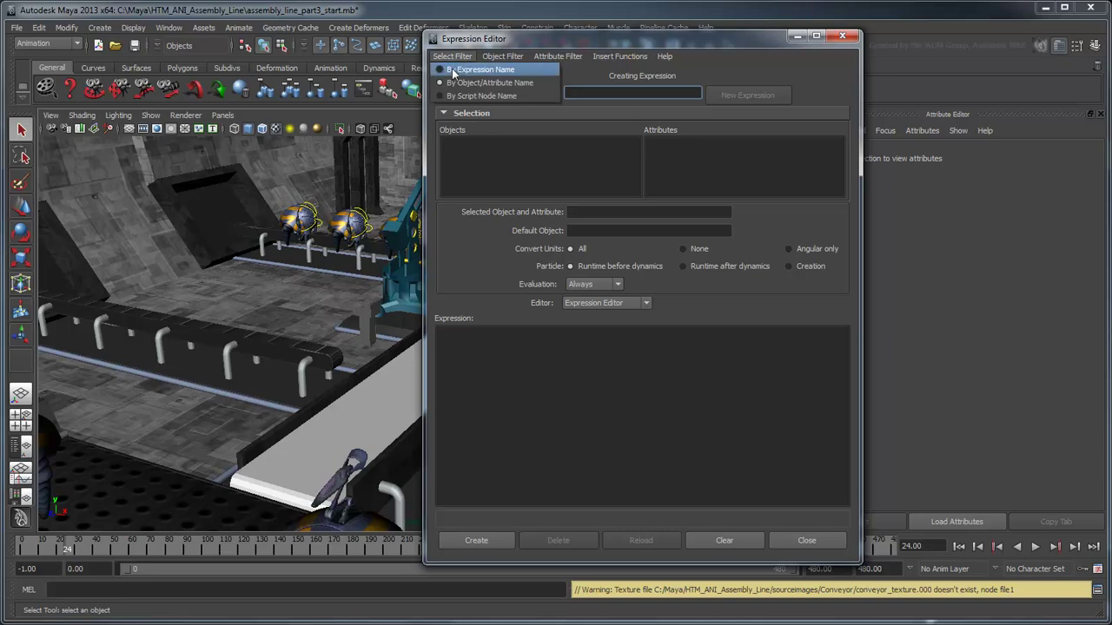
pyautogui.click(454, 75)
pyautogui.click(477, 142)
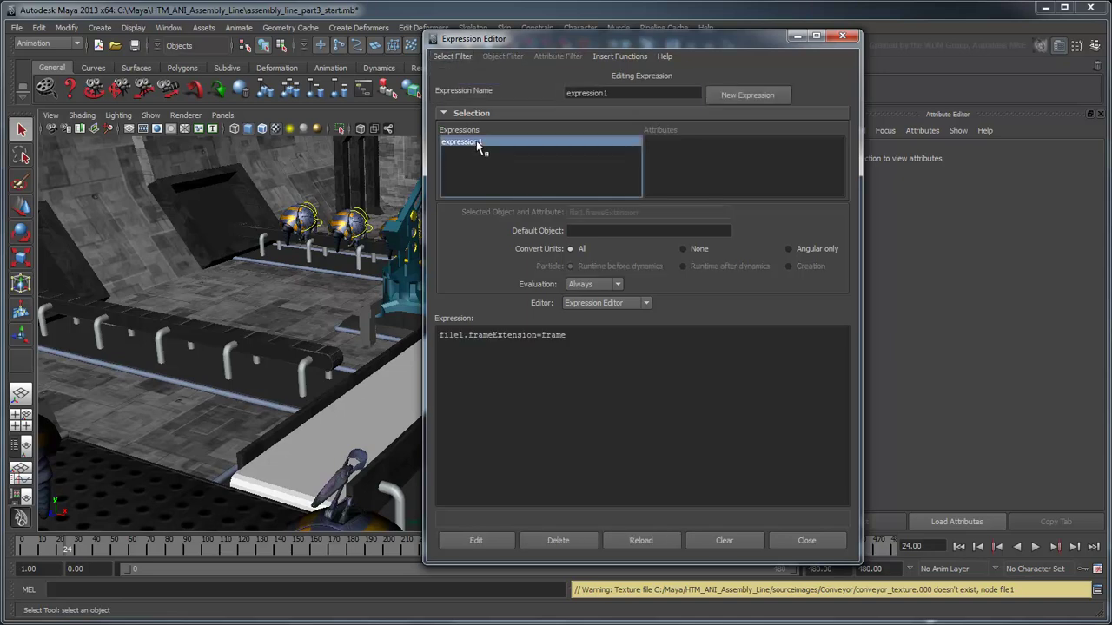
pyautogui.click(572, 336)
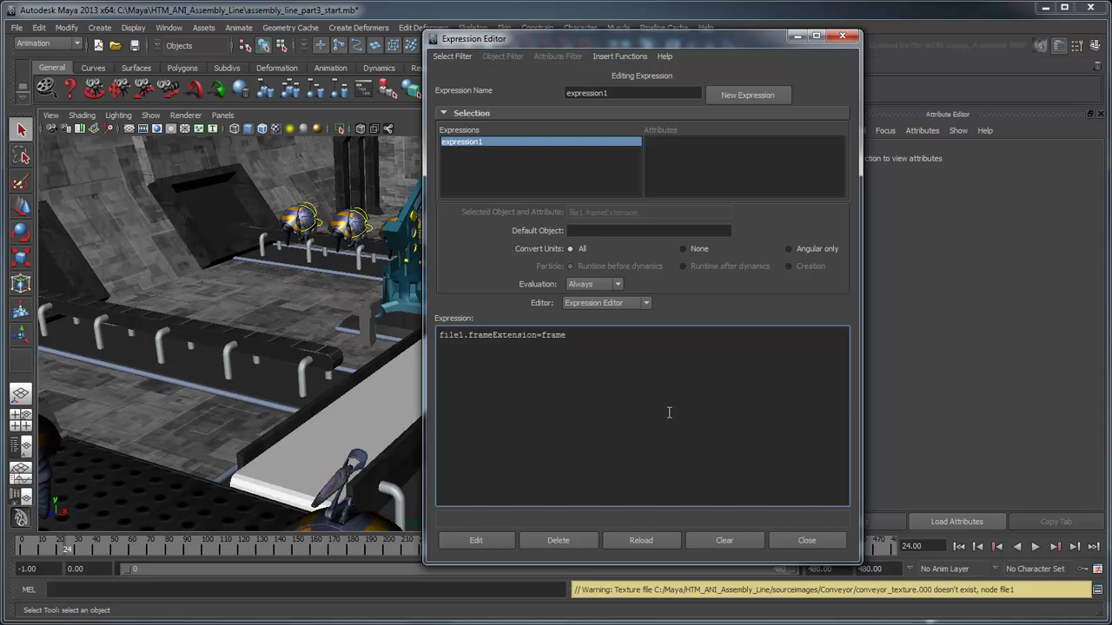
pyautogui.write('%24')
pyautogui.click(494, 542)
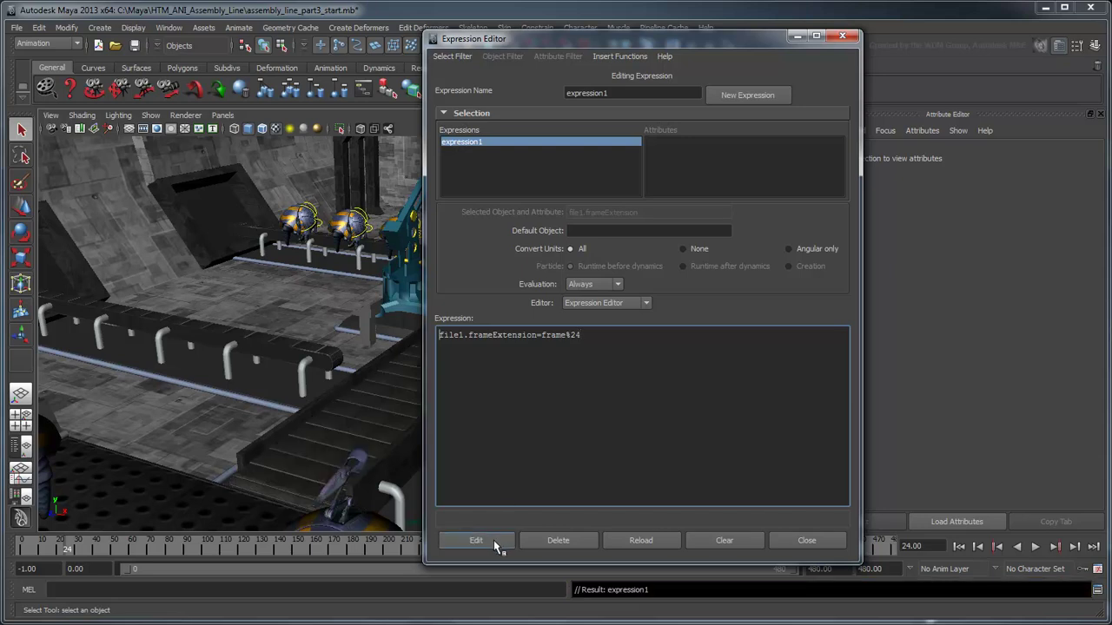
pyautogui.click(807, 540)
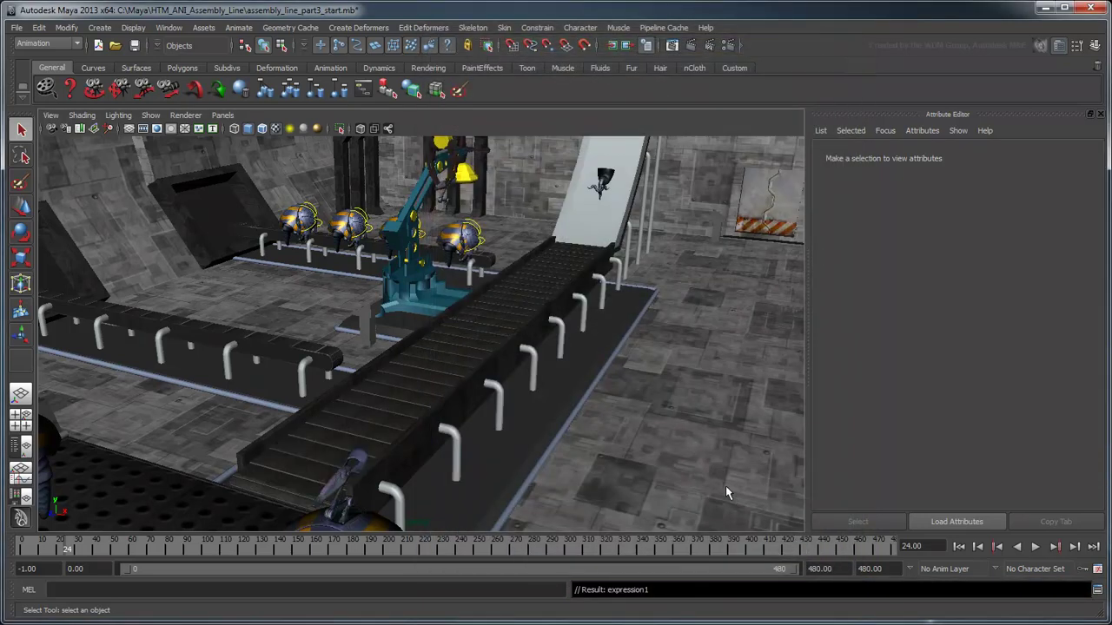
pyautogui.click(1035, 546)
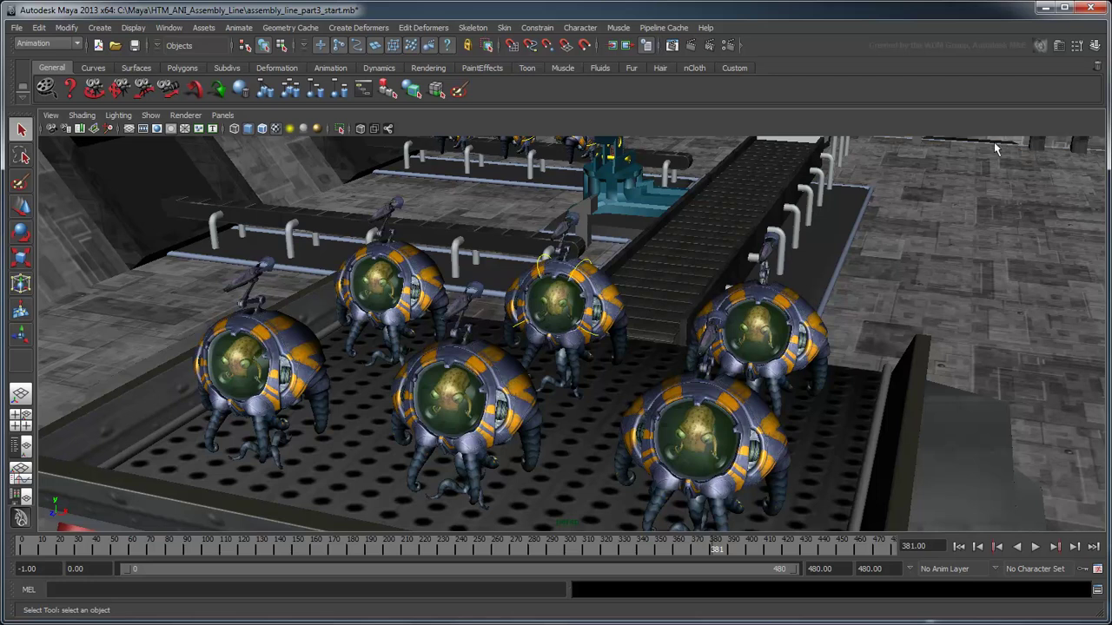
# - Compare the minions' glass colours, then show minion_top_AST's green glass_MAT Glass Color in the Attribute Editor
pyautogui.click(1095, 47)
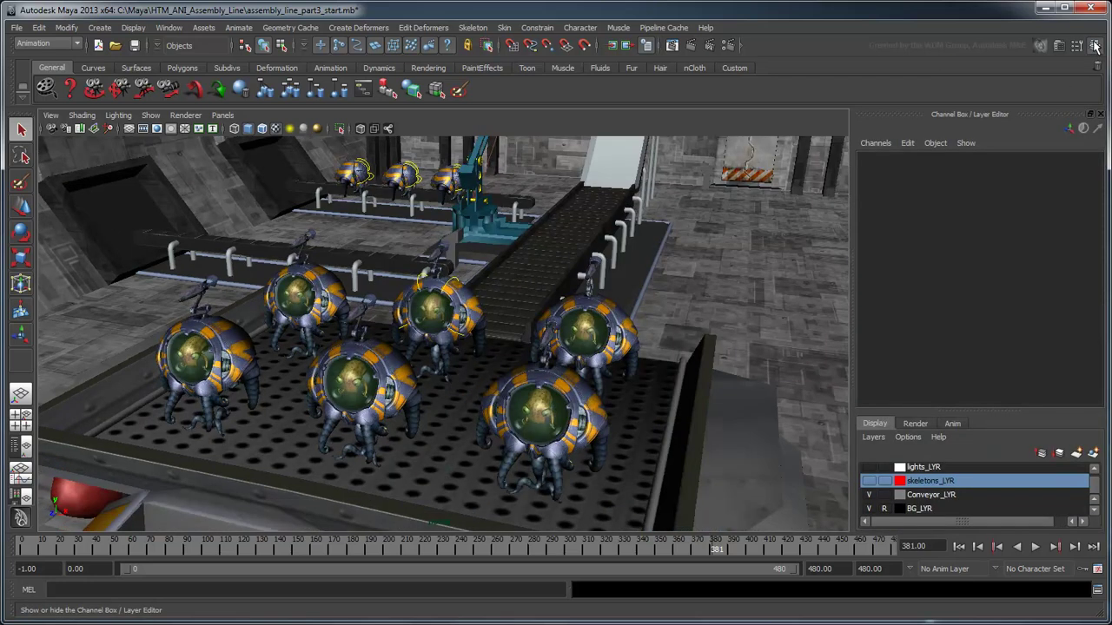
pyautogui.click(330, 298)
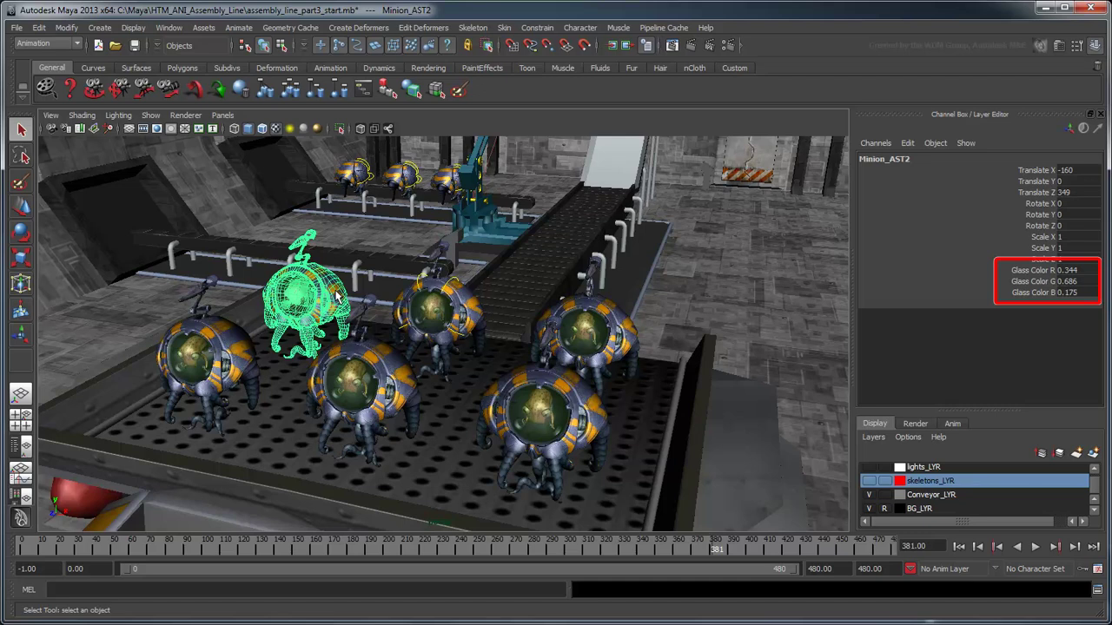
pyautogui.click(234, 349)
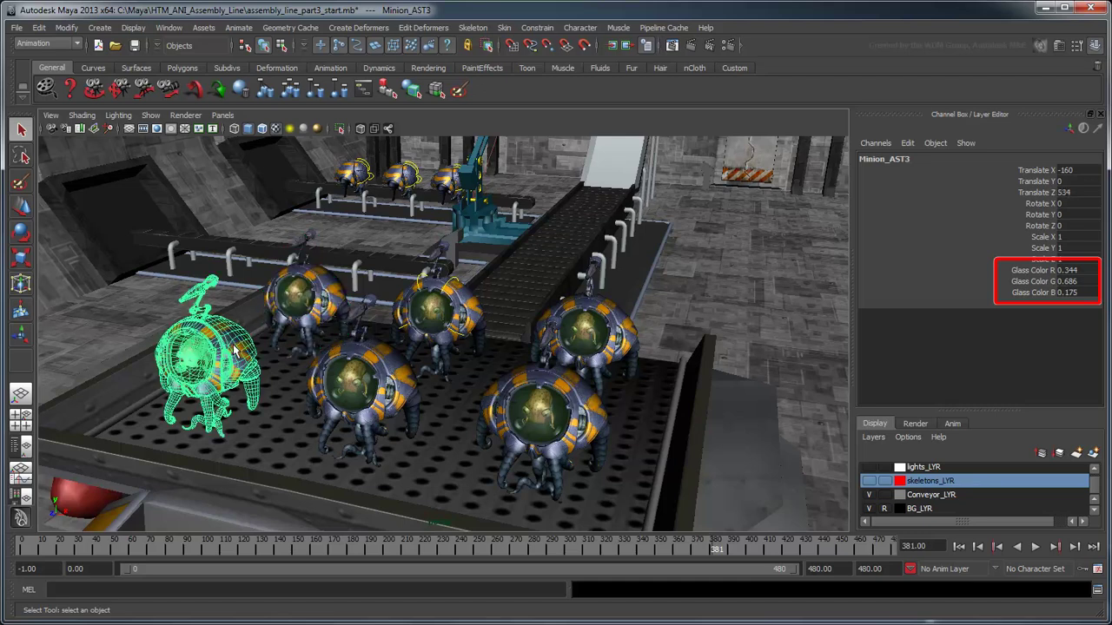
pyautogui.click(473, 309)
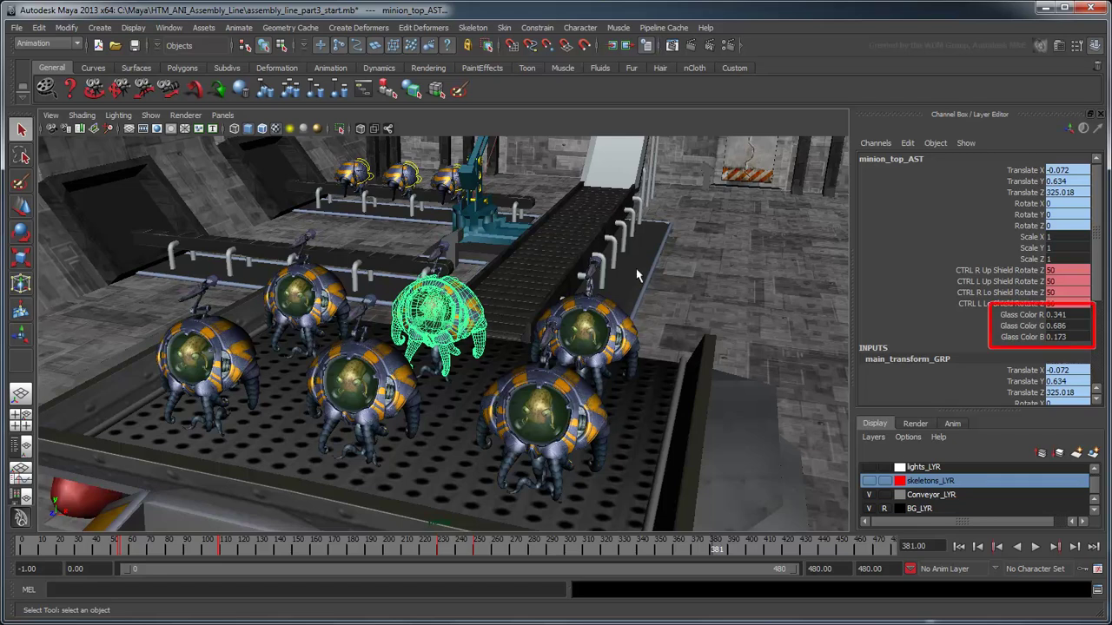
pyautogui.click(1059, 45)
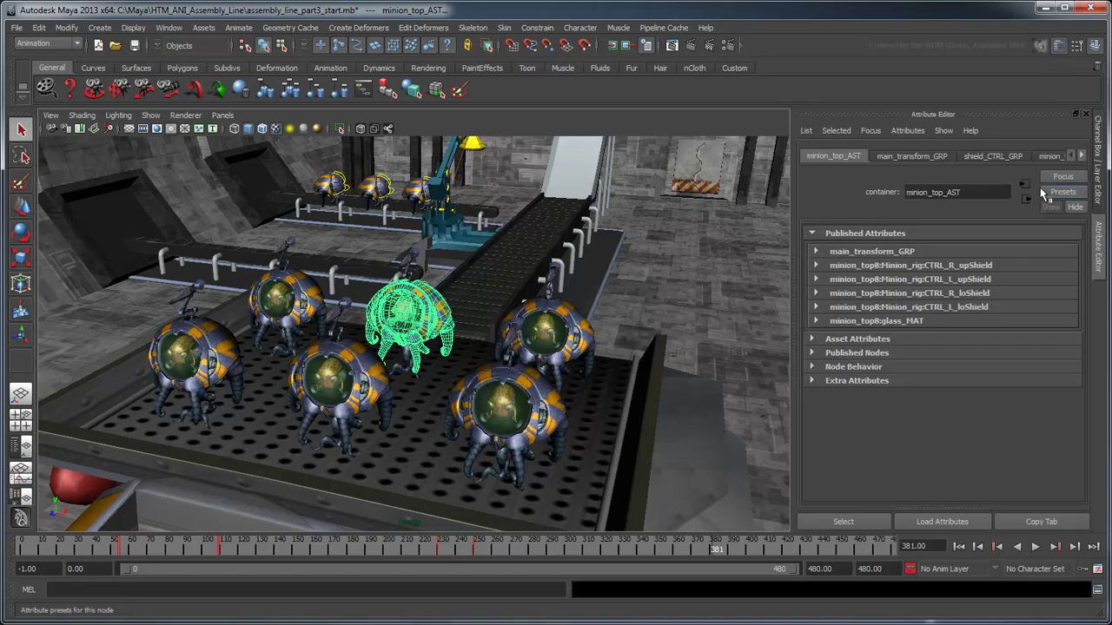
pyautogui.click(979, 321)
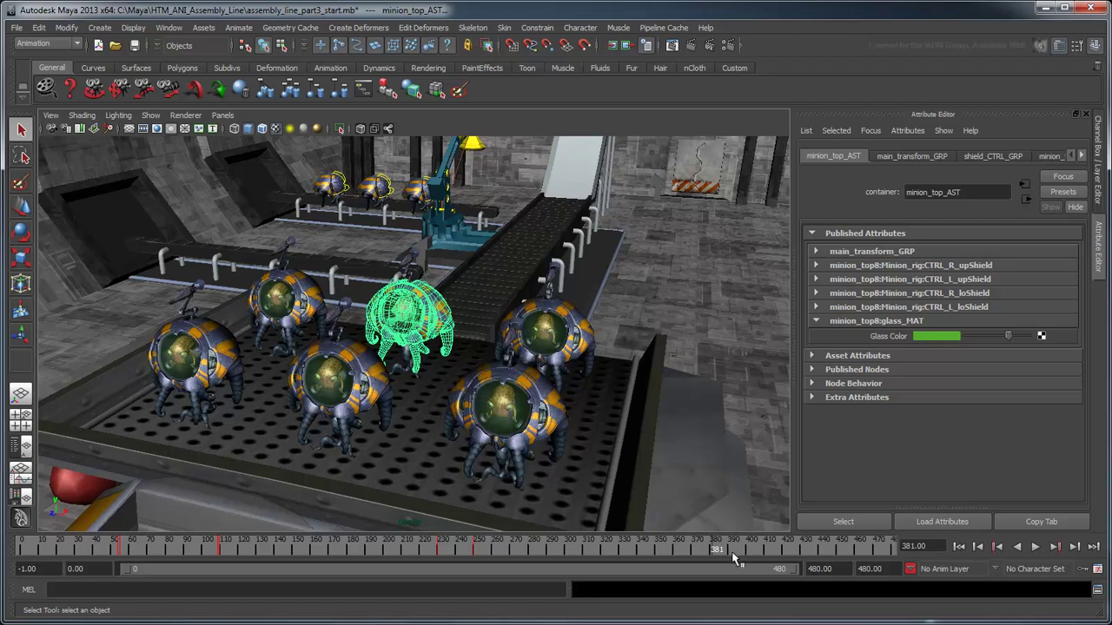
# - Set a key on minion_top_AST's green Glass Color at frame 350
pyautogui.moveTo(730, 551); pyautogui.dragTo(656, 551)
pyautogui.rightClick(903, 341)
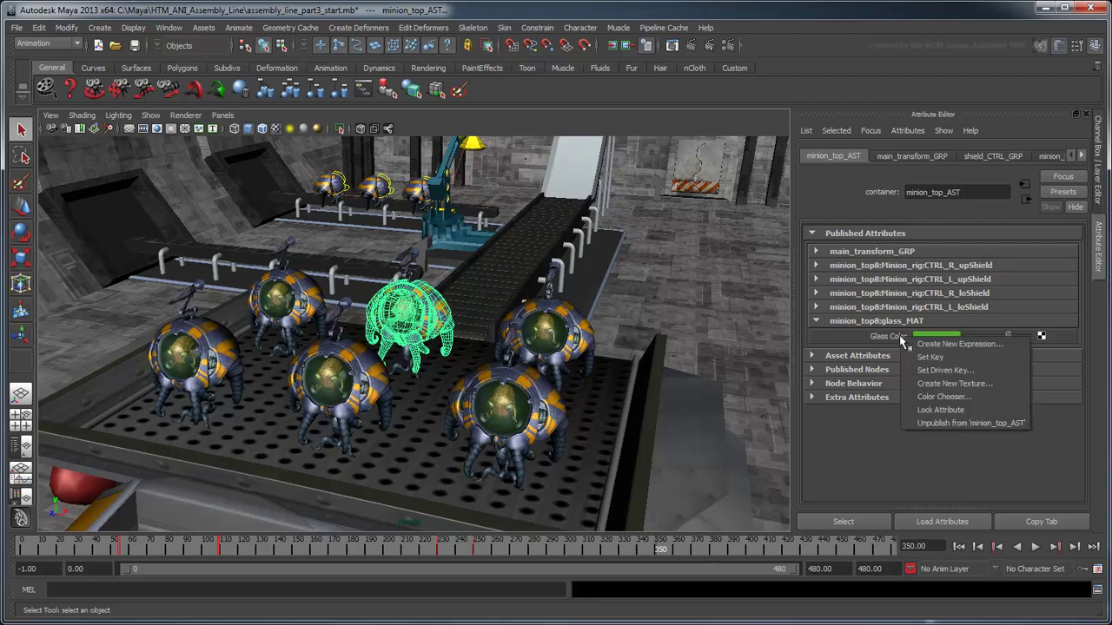
pyautogui.click(953, 359)
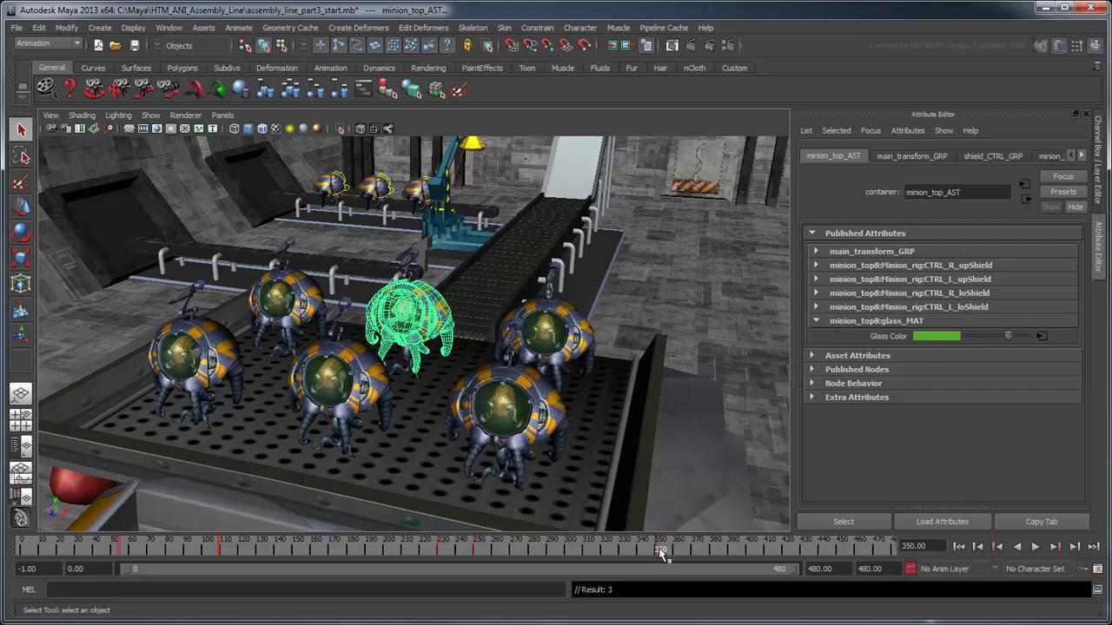
# - Turn the glass red at frame 370, key it, and scrub the timeline to preview the change
pyautogui.moveTo(660, 548); pyautogui.dragTo(695, 557)
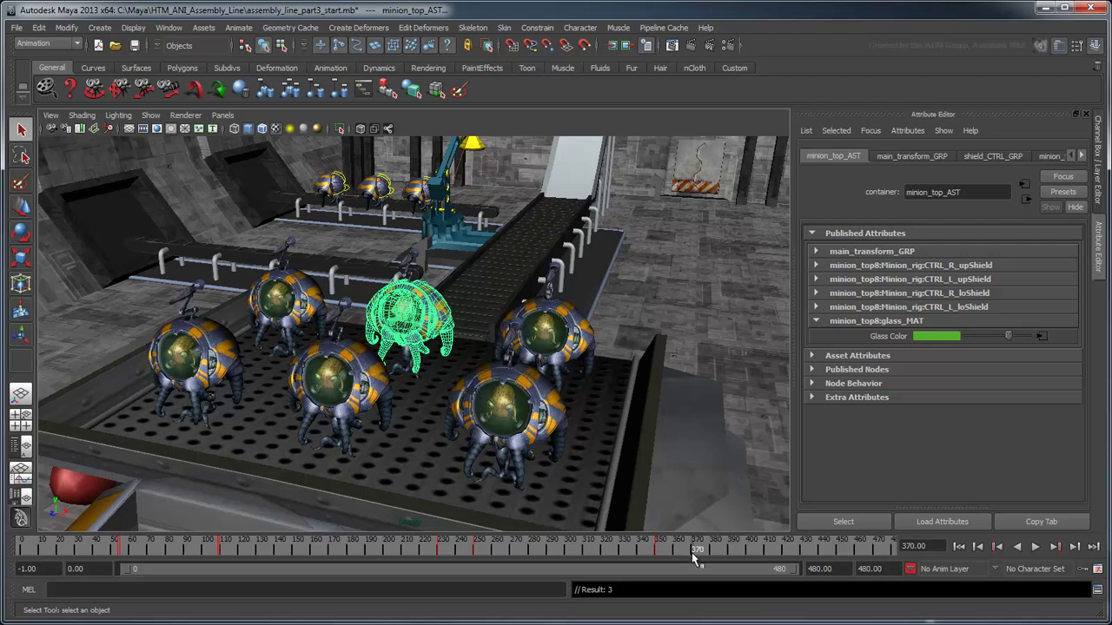
pyautogui.click(937, 336)
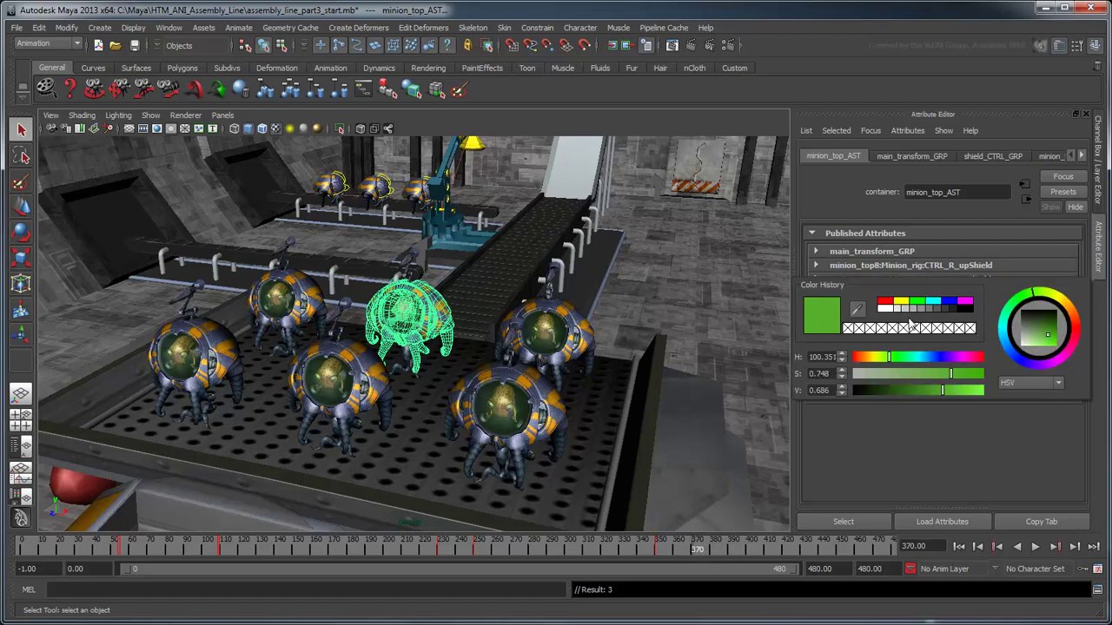
pyautogui.click(885, 304)
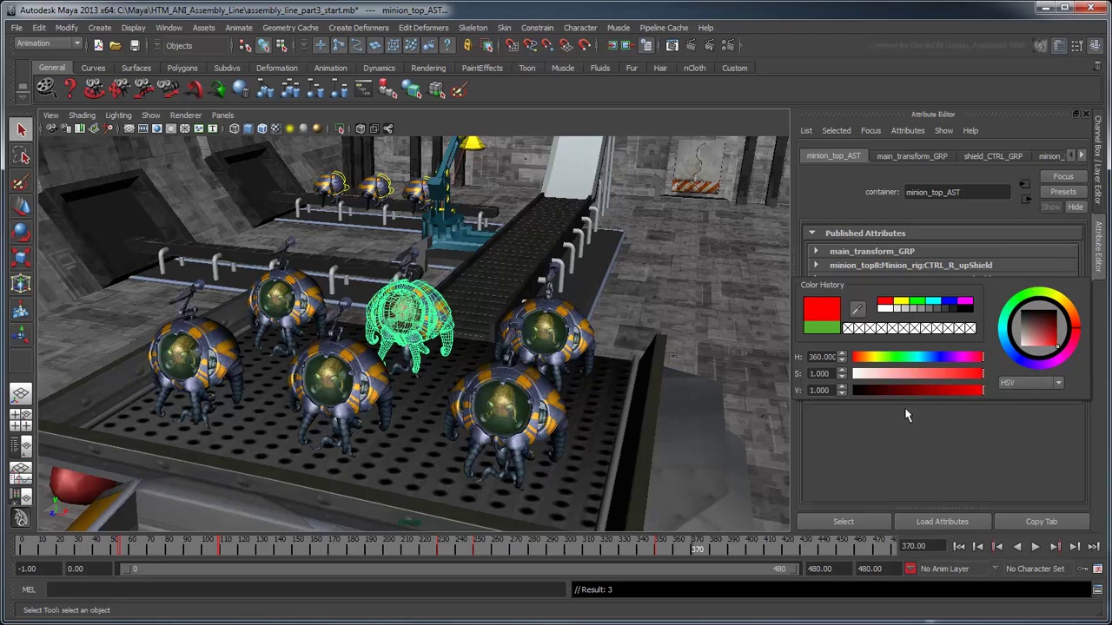
pyautogui.rightClick(899, 341)
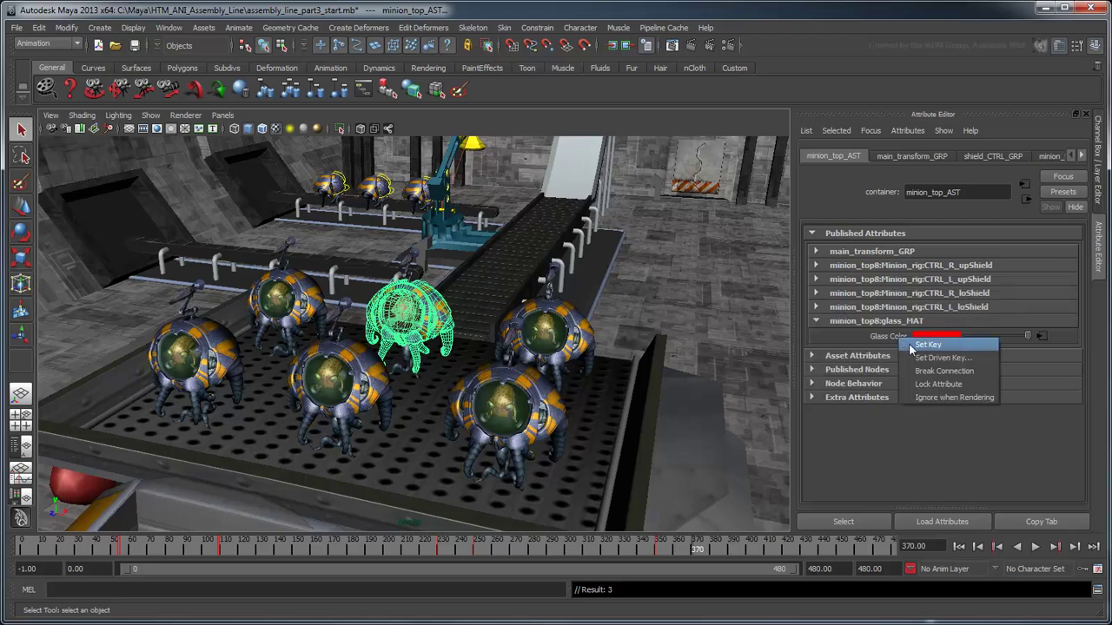
pyautogui.click(909, 350)
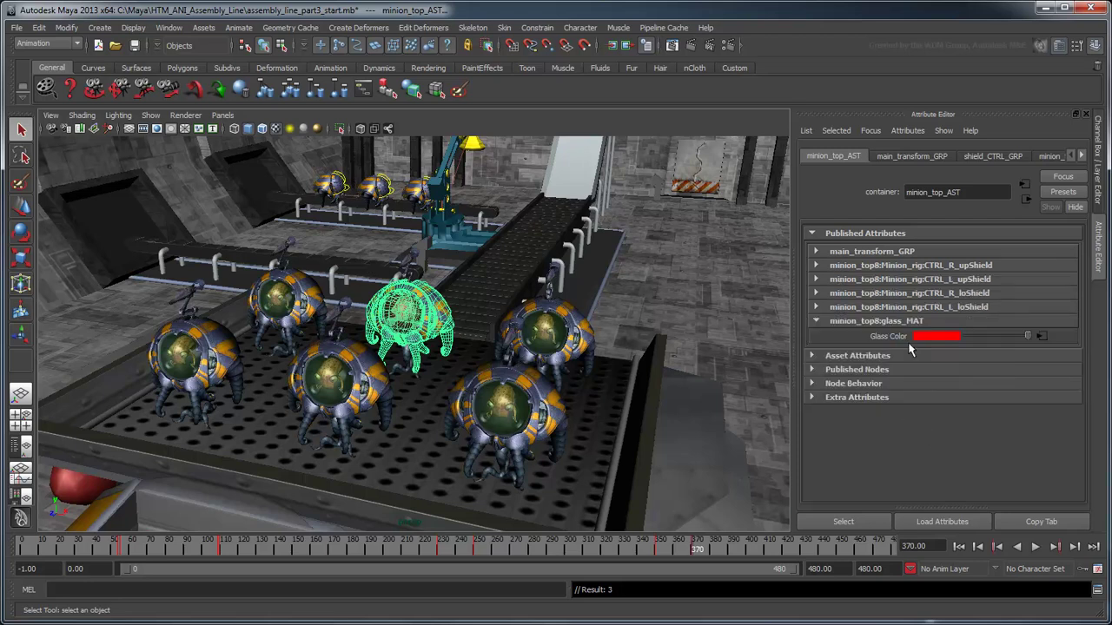
pyautogui.click(702, 308)
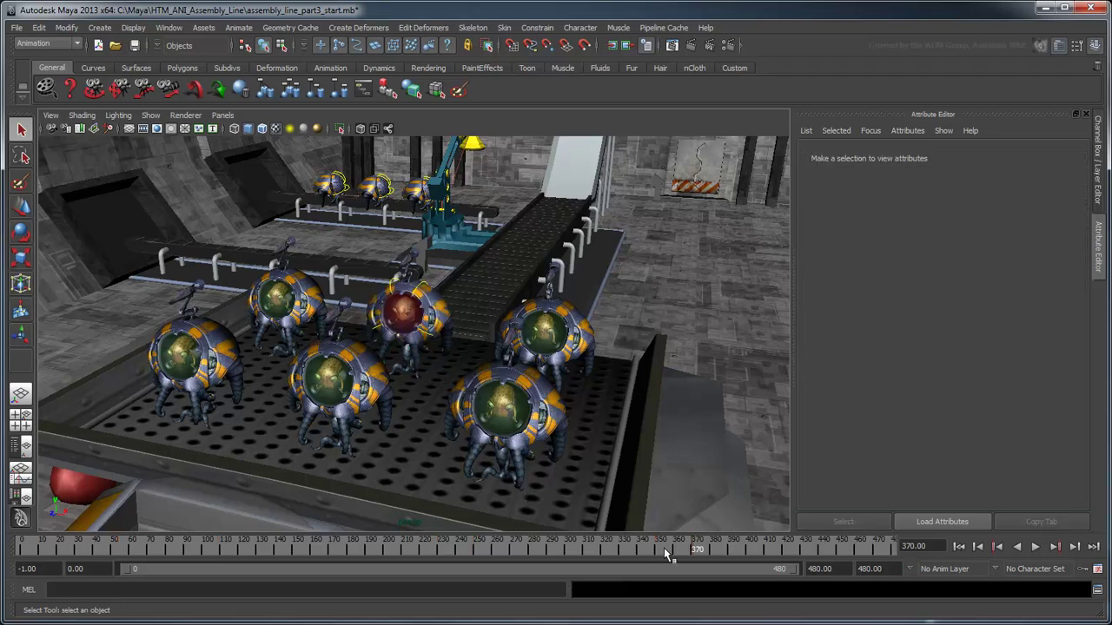
pyautogui.moveTo(685, 548); pyautogui.dragTo(659, 552)
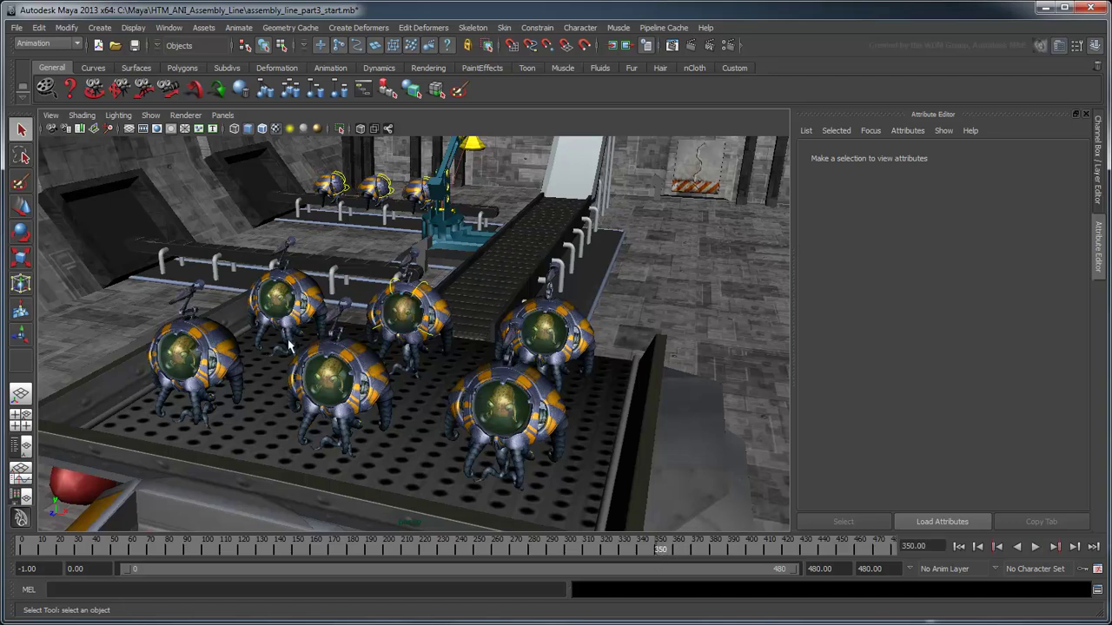
# - Select Minion_AST2 and key its green Glass Color at frame 350
pyautogui.click(313, 302)
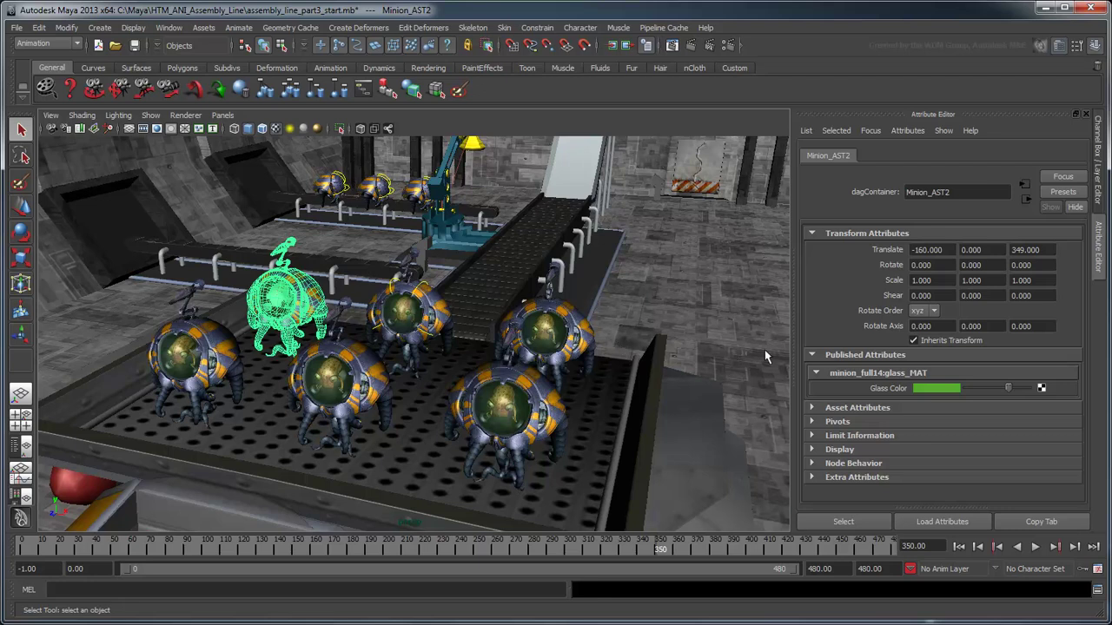
pyautogui.rightClick(875, 393)
pyautogui.click(894, 406)
# - Key Minion_AST2's glass red at frame 370, then select Minion_AST3 and return to frame 350
pyautogui.moveTo(669, 549); pyautogui.dragTo(697, 548)
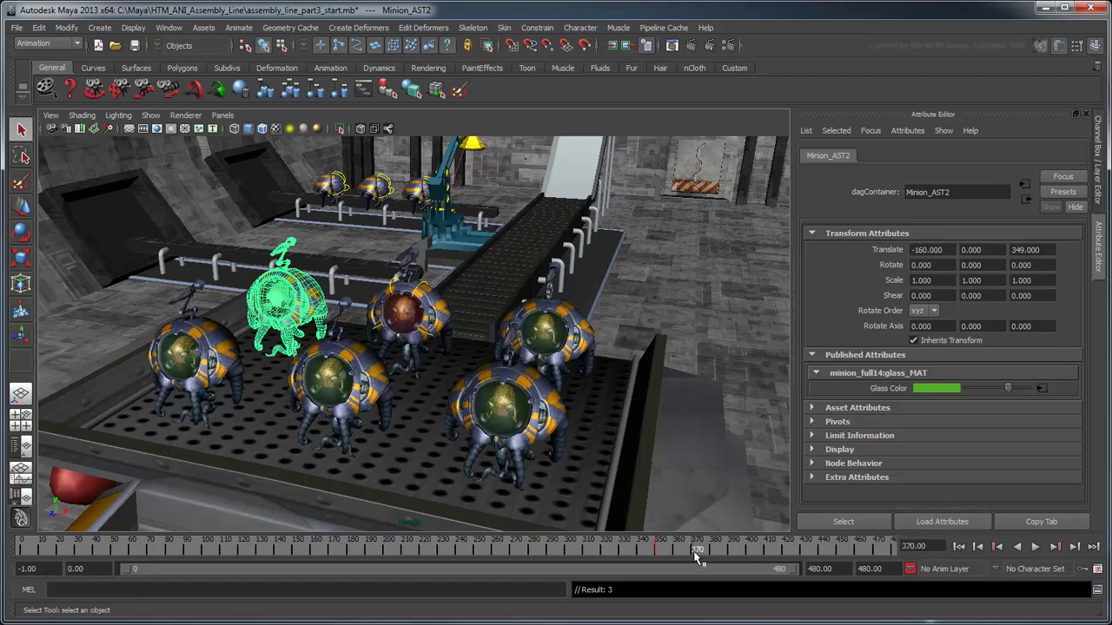
pyautogui.click(929, 389)
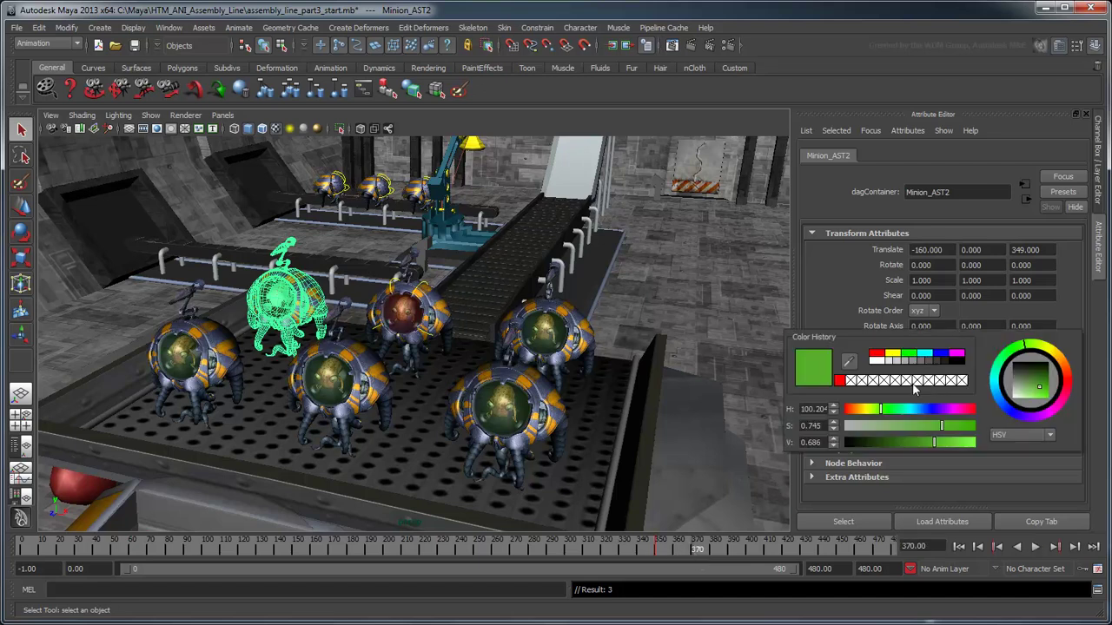
pyautogui.click(840, 384)
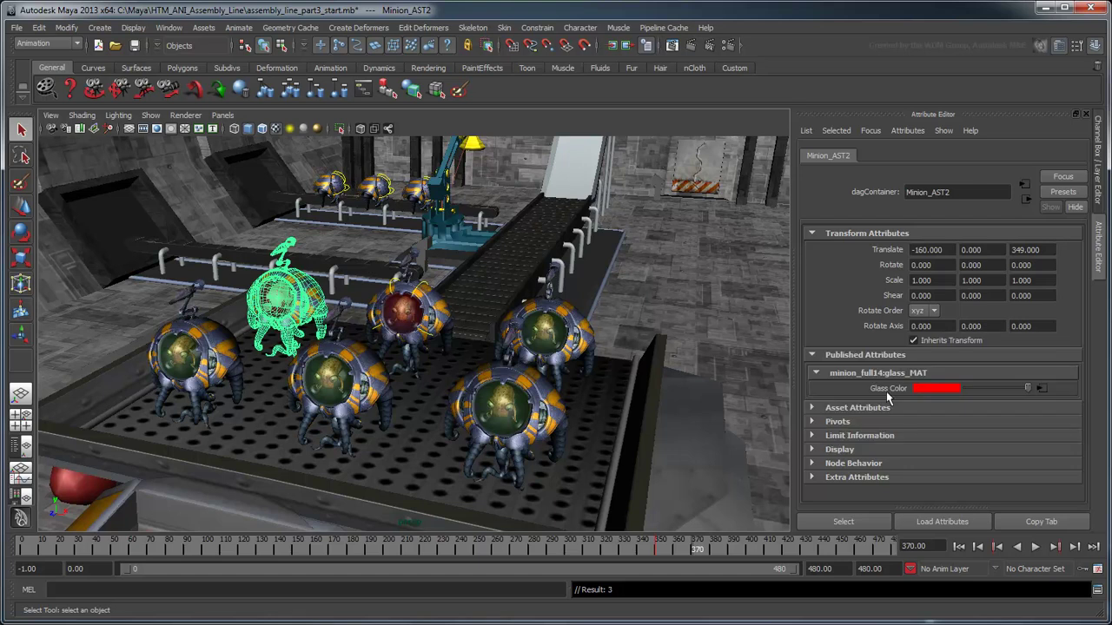
pyautogui.rightClick(885, 389)
pyautogui.click(892, 395)
pyautogui.click(235, 359)
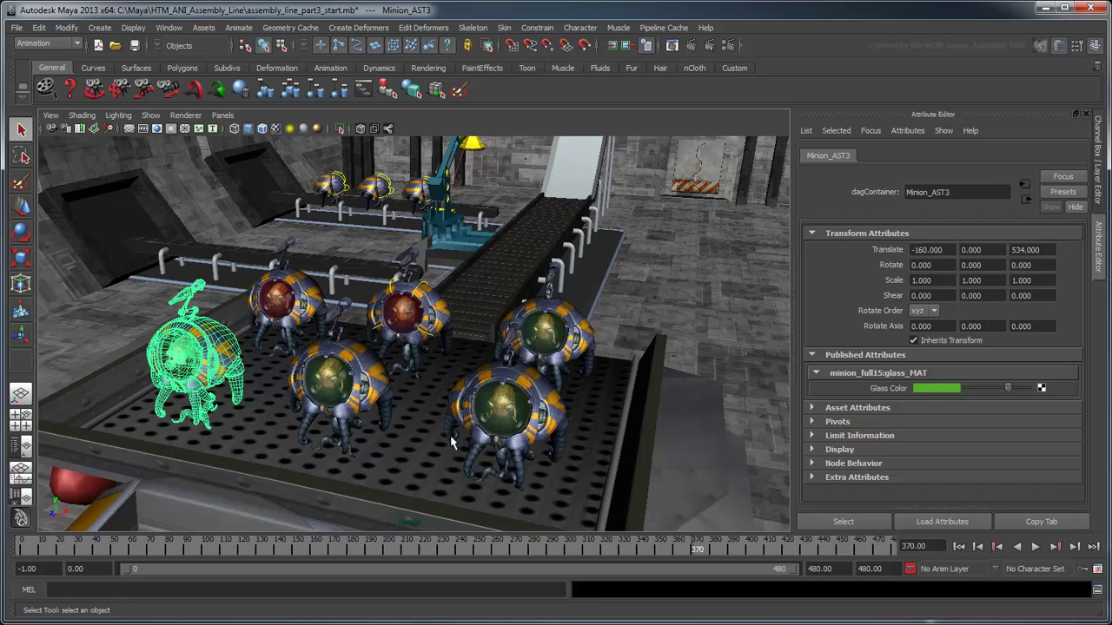
pyautogui.click(657, 548)
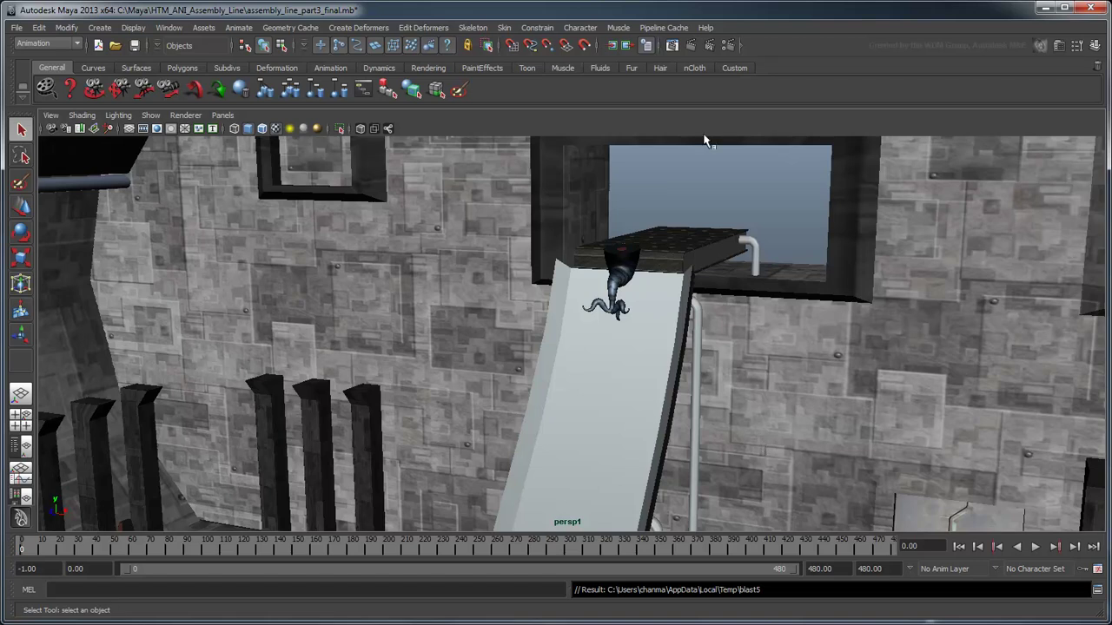
# - In Render Settings, use name.#.ext frame naming with an End frame of 480
pyautogui.click(727, 45)
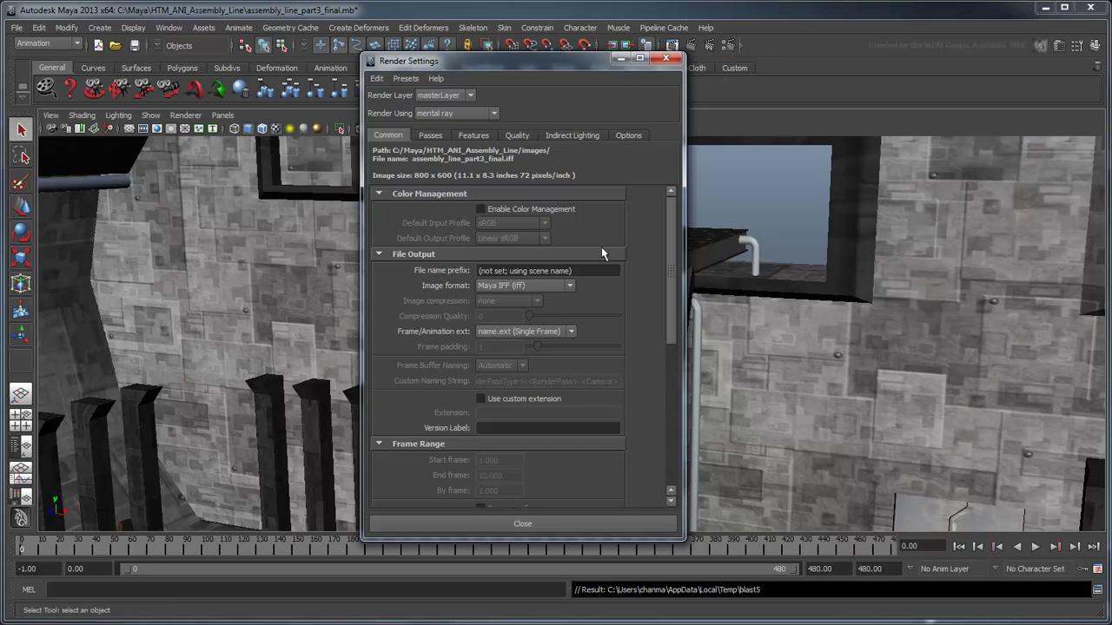
pyautogui.click(552, 333)
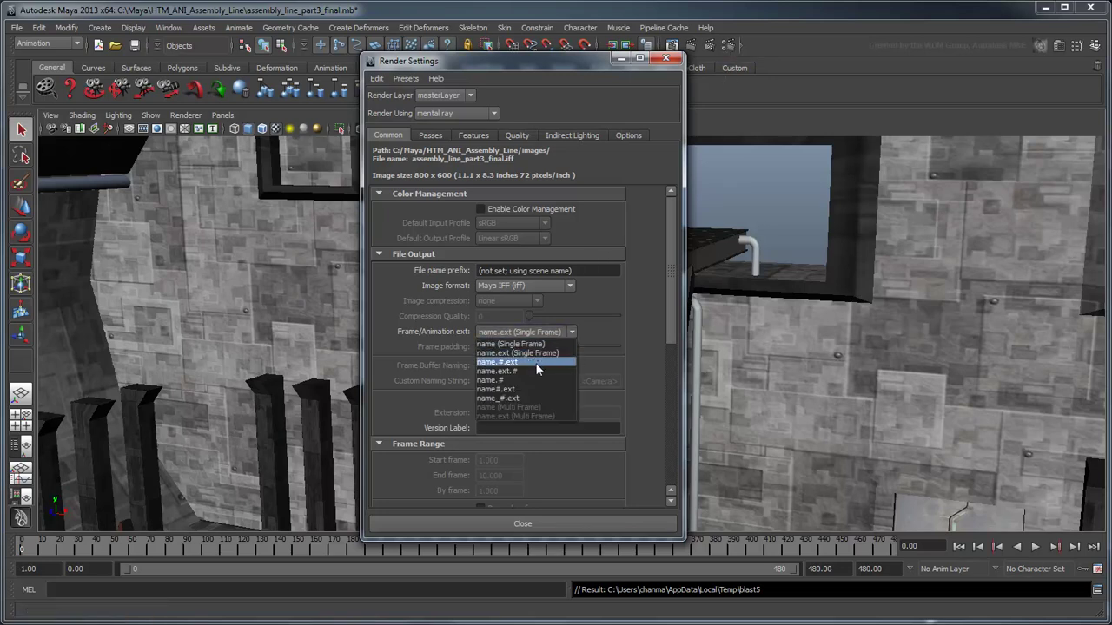
pyautogui.click(536, 366)
pyautogui.scroll(-1, 535, 362)
pyautogui.click(492, 433)
pyautogui.doubleClick(492, 433)
pyautogui.write('480')
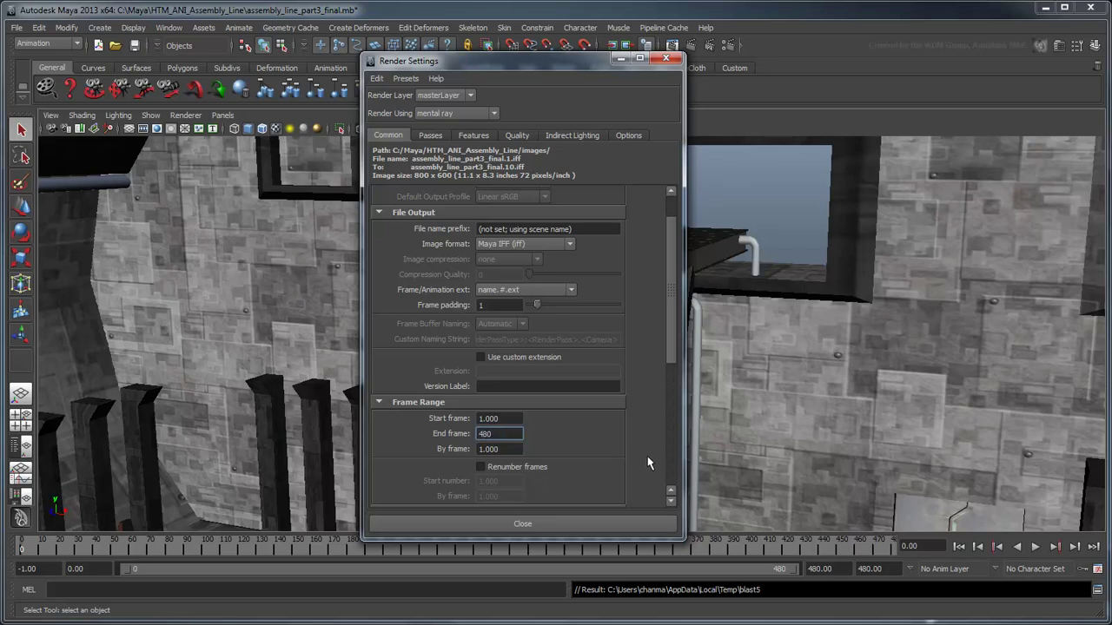
pyautogui.moveTo(680, 318); pyautogui.dragTo(657, 470)
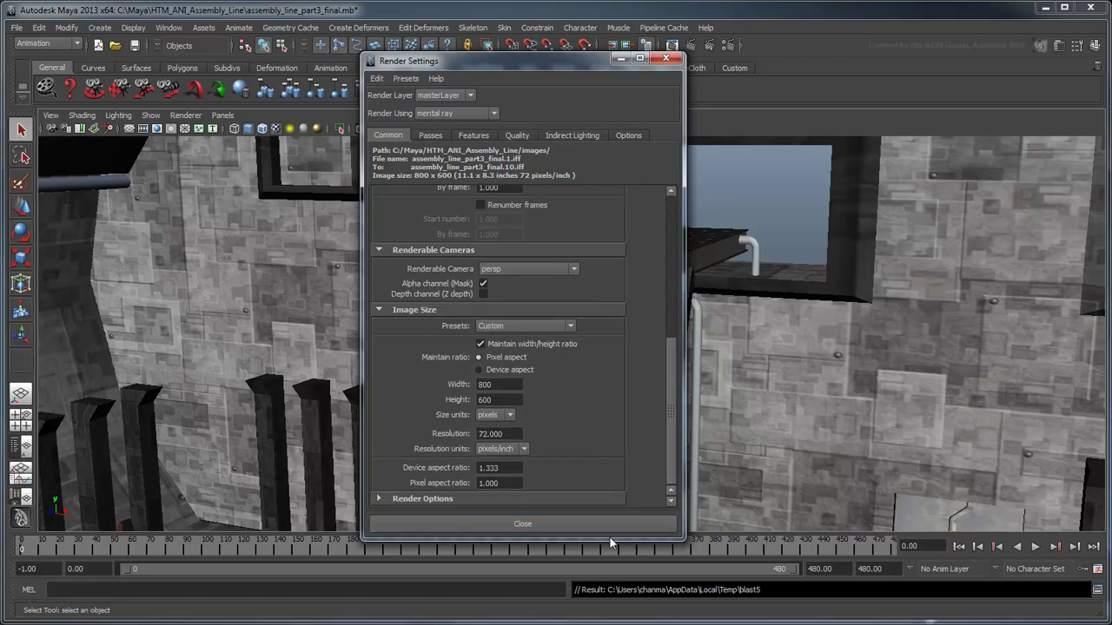
pyautogui.click(588, 525)
# - Save the scene, switch to the Rendering menu set, and launch Render > Batch Render
pyautogui.hotkey('ctrl', 's')
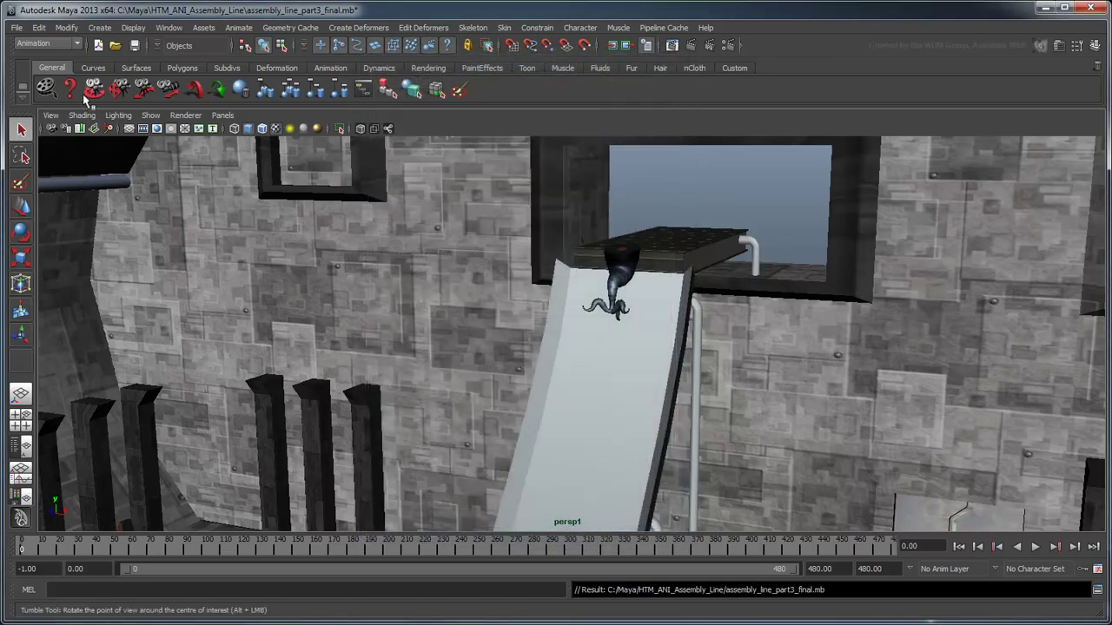
pyautogui.click(56, 43)
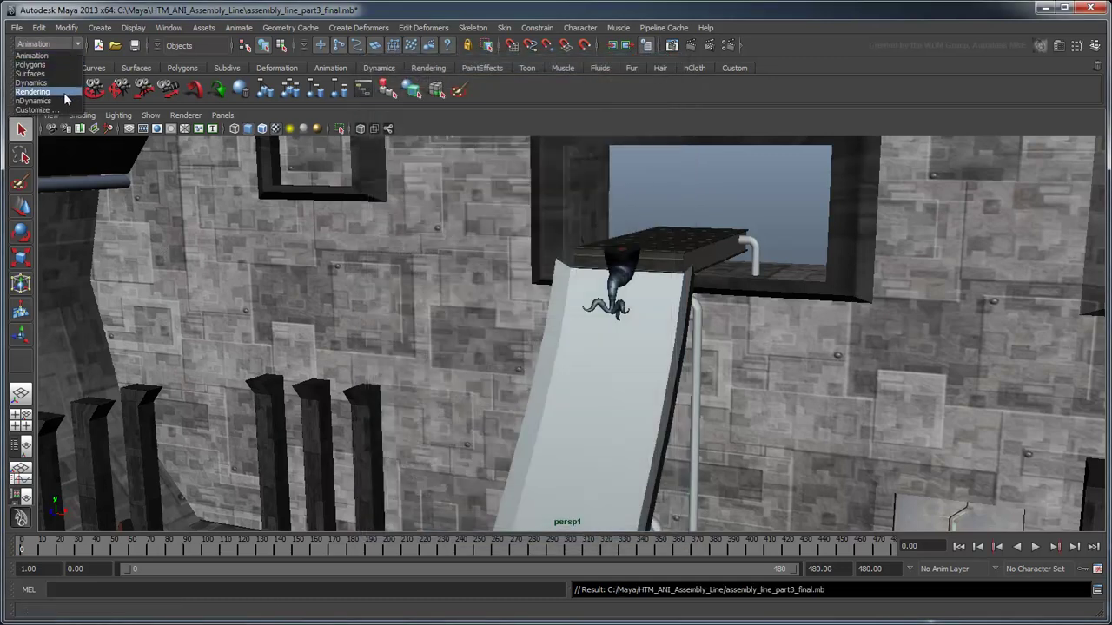
pyautogui.click(65, 94)
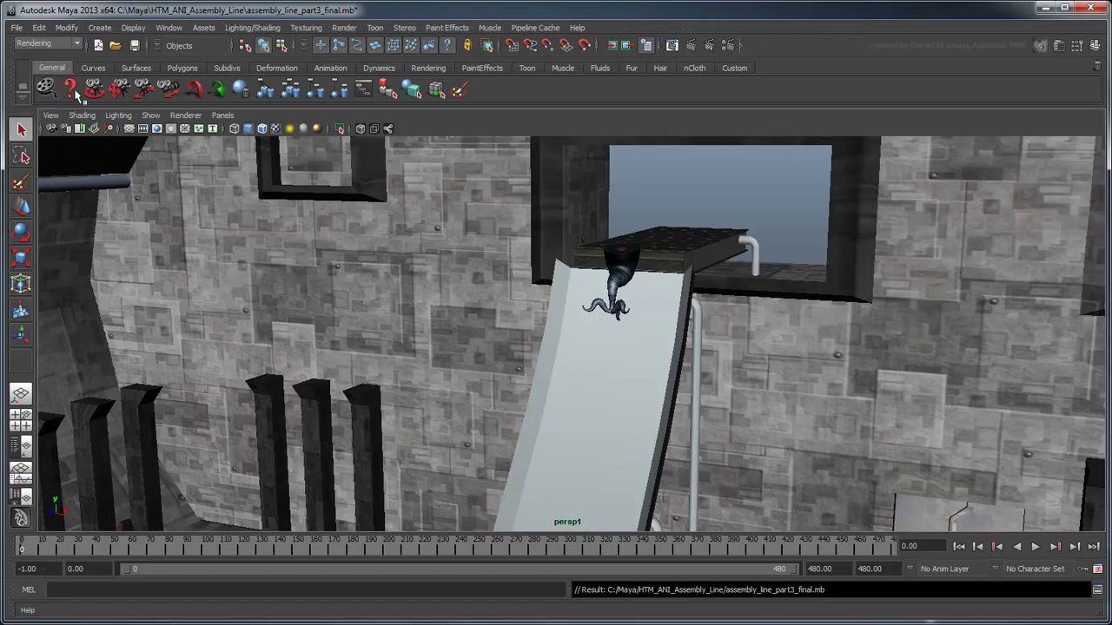
pyautogui.click(346, 28)
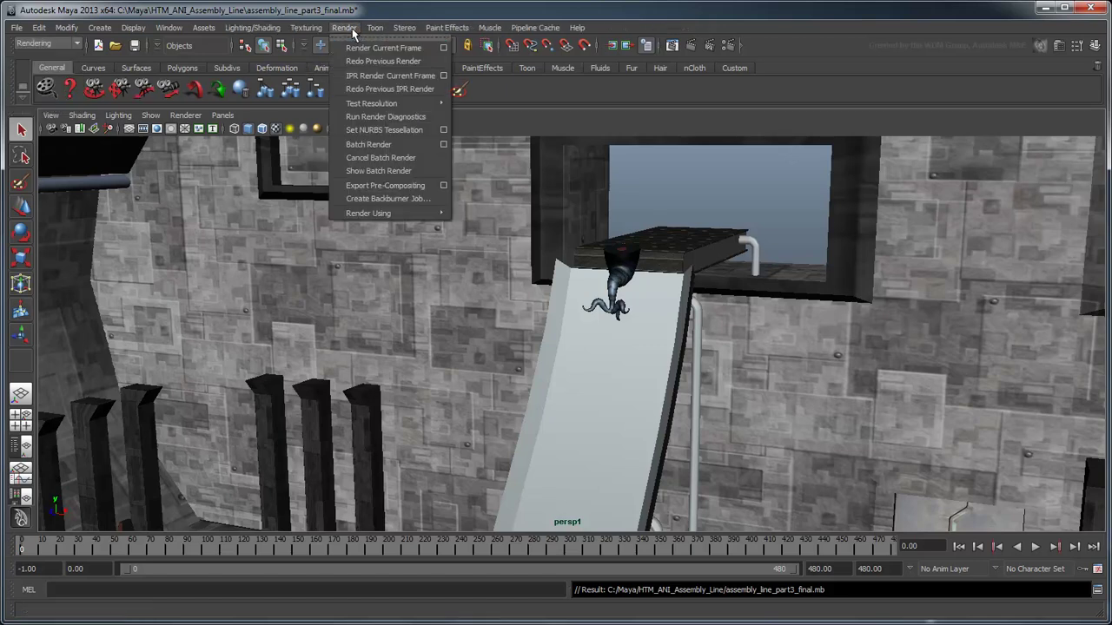
pyautogui.click(418, 145)
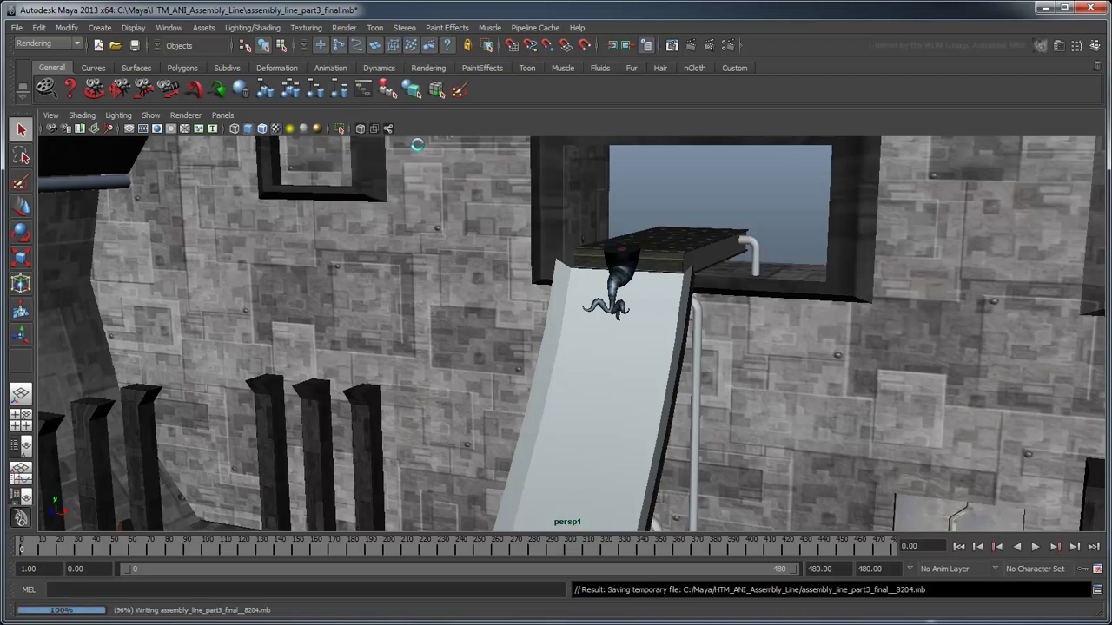